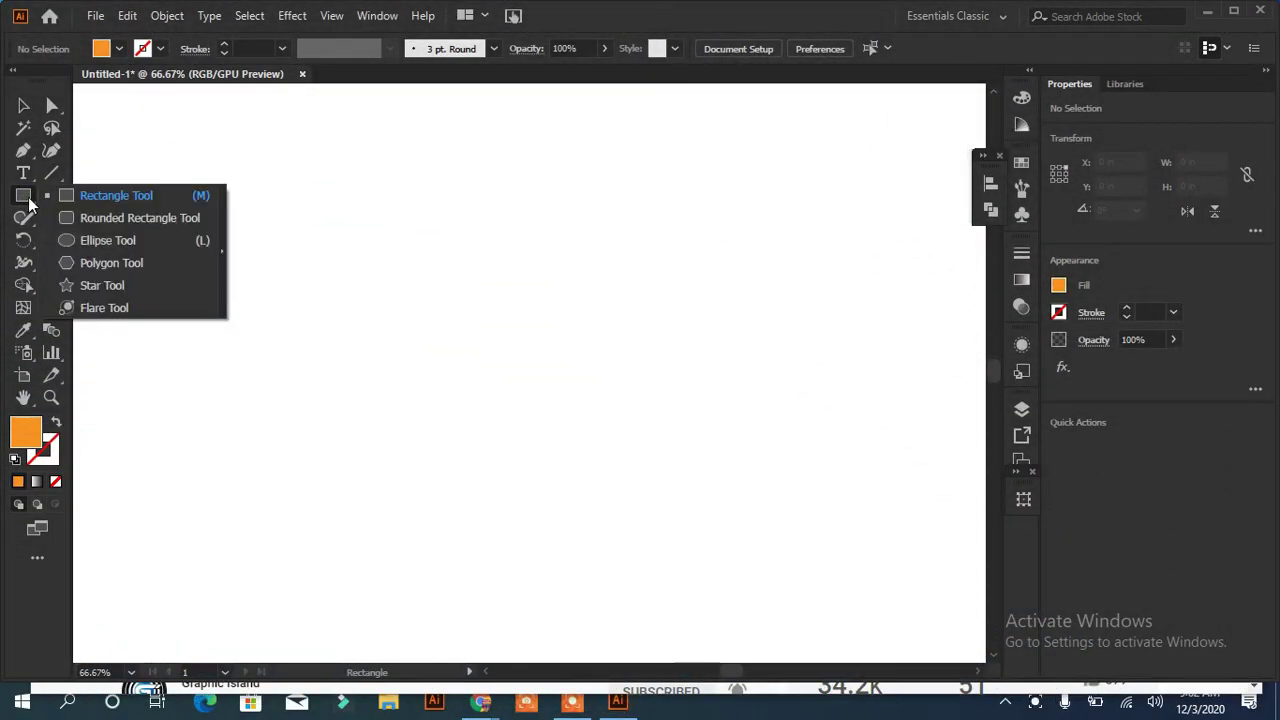
Step: Pick the Ellipse Tool from the Rectangle tool flyout
left_click(90, 238)
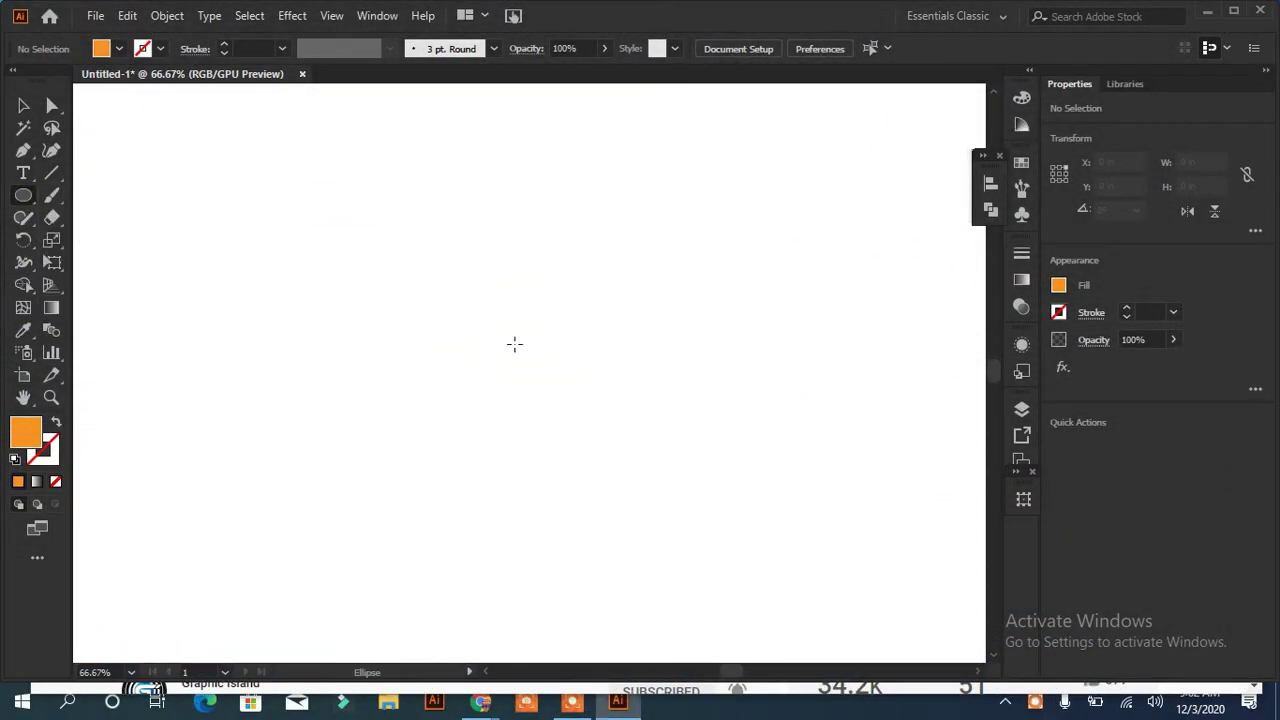
Step: Cut an orange circle's lower half away with Pathfinder Minus Front, then move the half-circle
left_click_drag(514, 344, 690, 430)
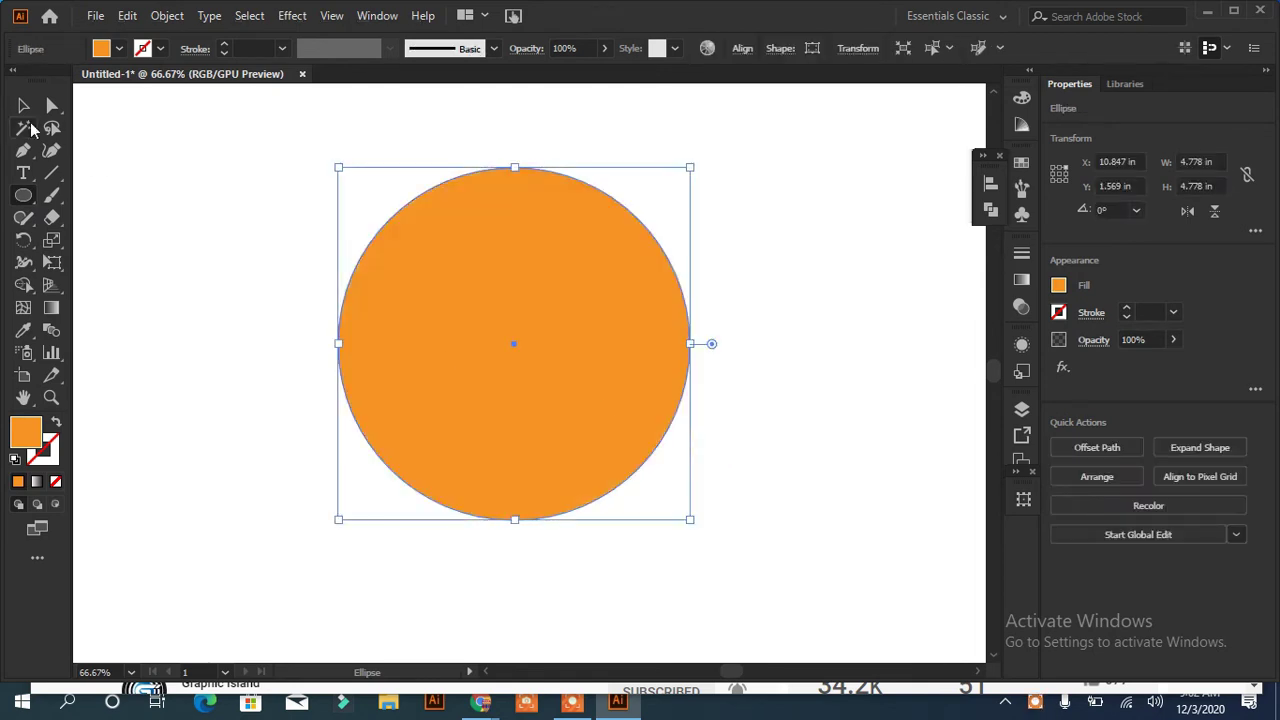
left_click(23, 195)
left_click(100, 189)
mouse_move(276, 344)
left_mouse_down()
mouse_move(720, 523)
mouse_move(722, 535)
left_mouse_up()
left_click(23, 105)
mouse_move(706, 188)
left_mouse_down()
mouse_move(606, 323)
mouse_move(308, 510)
left_mouse_up()
left_click(1091, 528)
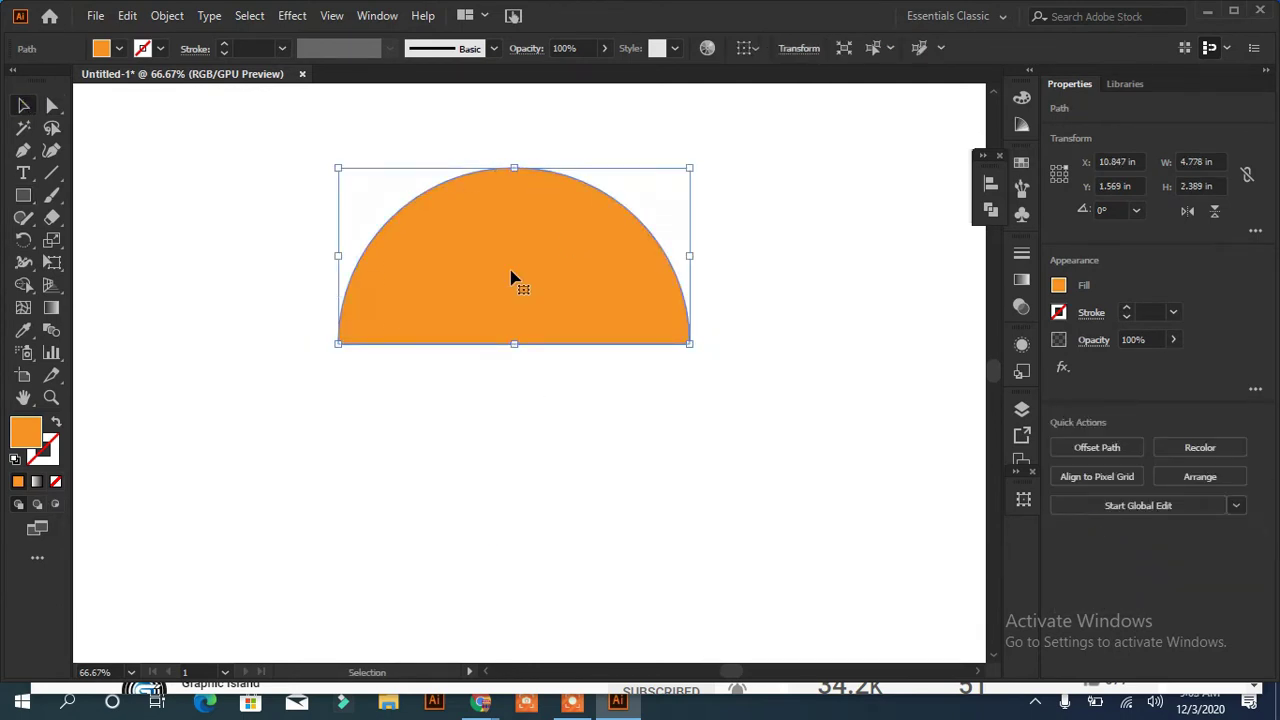
left_click_drag(511, 279, 543, 373)
Step: Paste a copy of the half-circle in front and fill it green
left_click(130, 194)
left_click(500, 336)
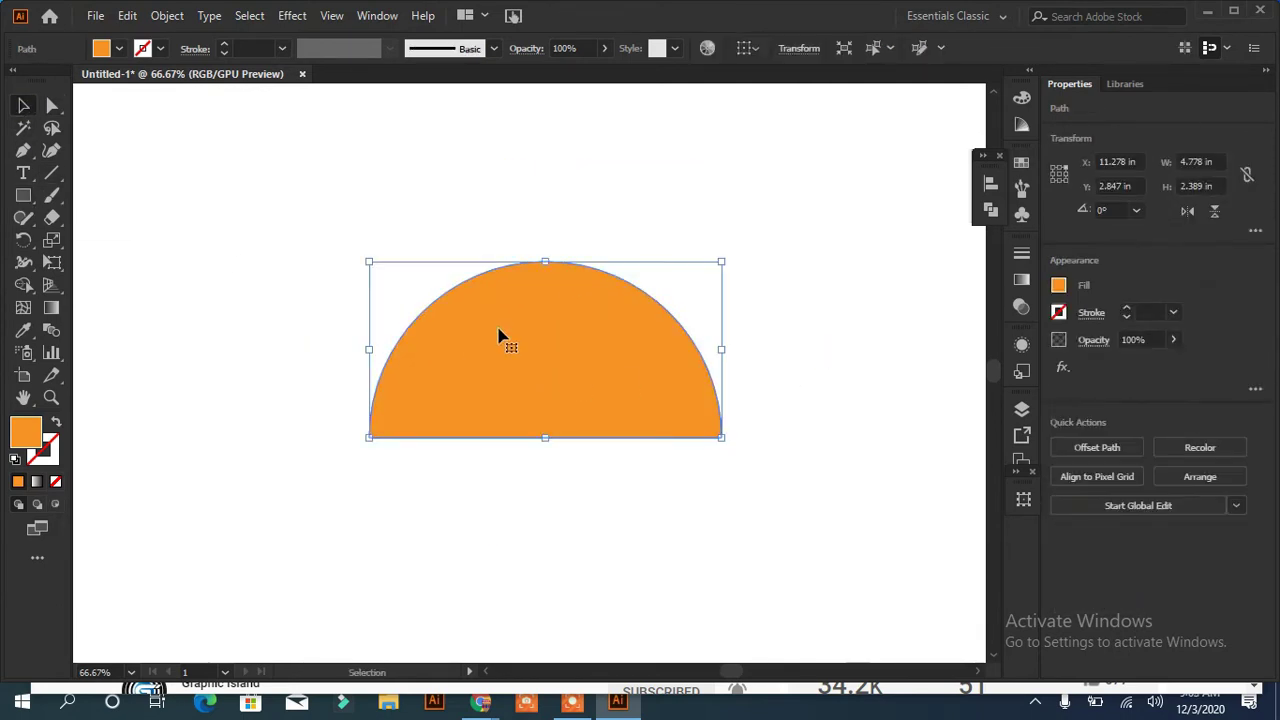
left_click(127, 16)
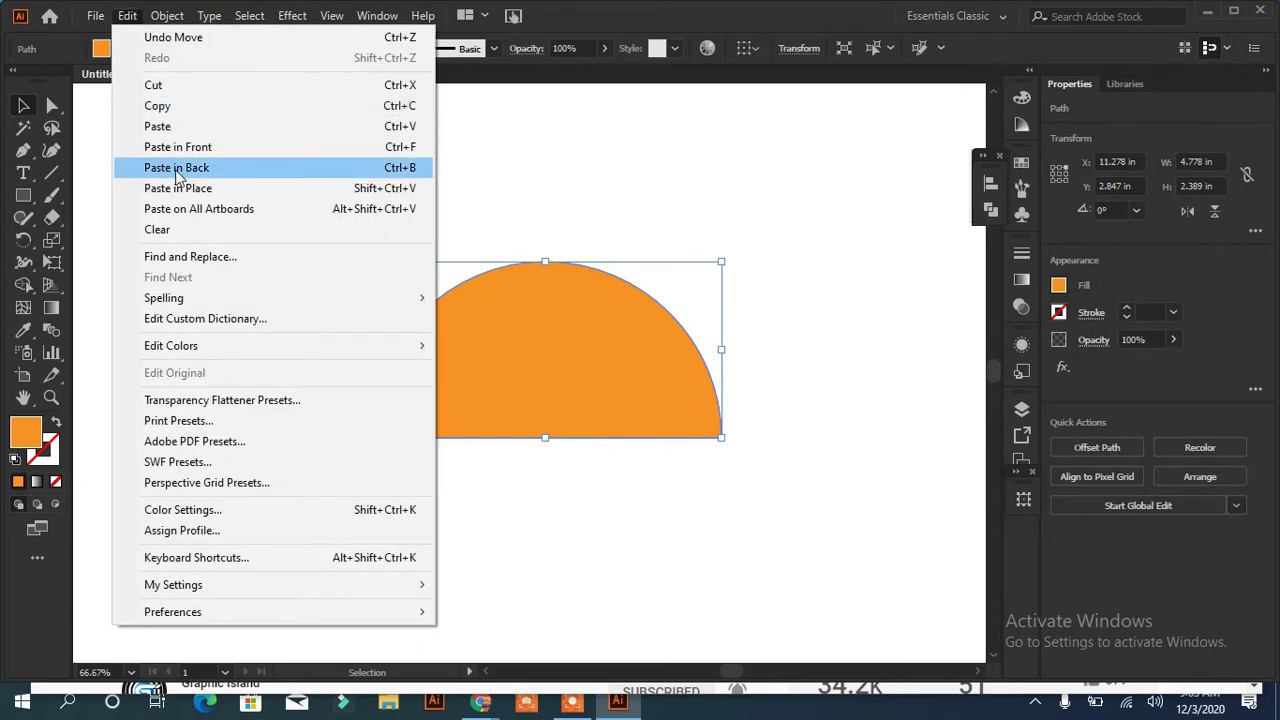
left_click(184, 147)
left_click(119, 48)
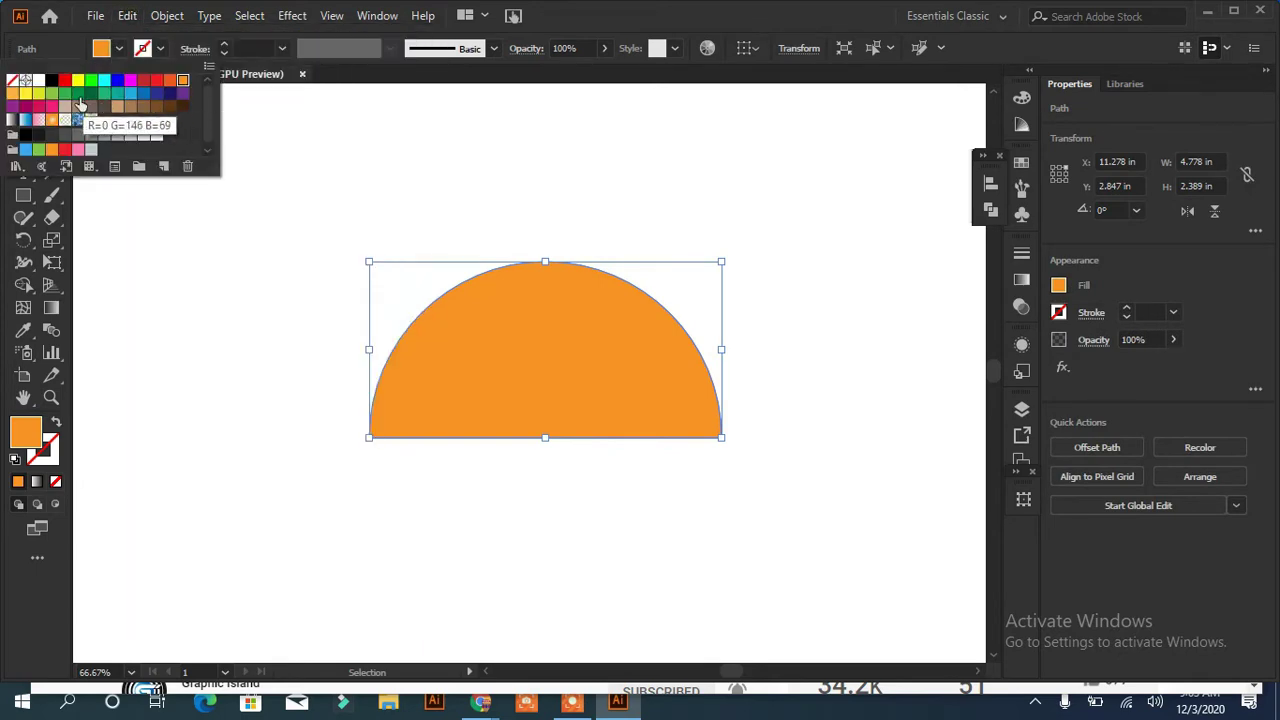
left_click(78, 93)
Step: Paste a second front copy filled RGB Yellow, then draw a tall rectangle across it
left_click(127, 16)
left_click(127, 16)
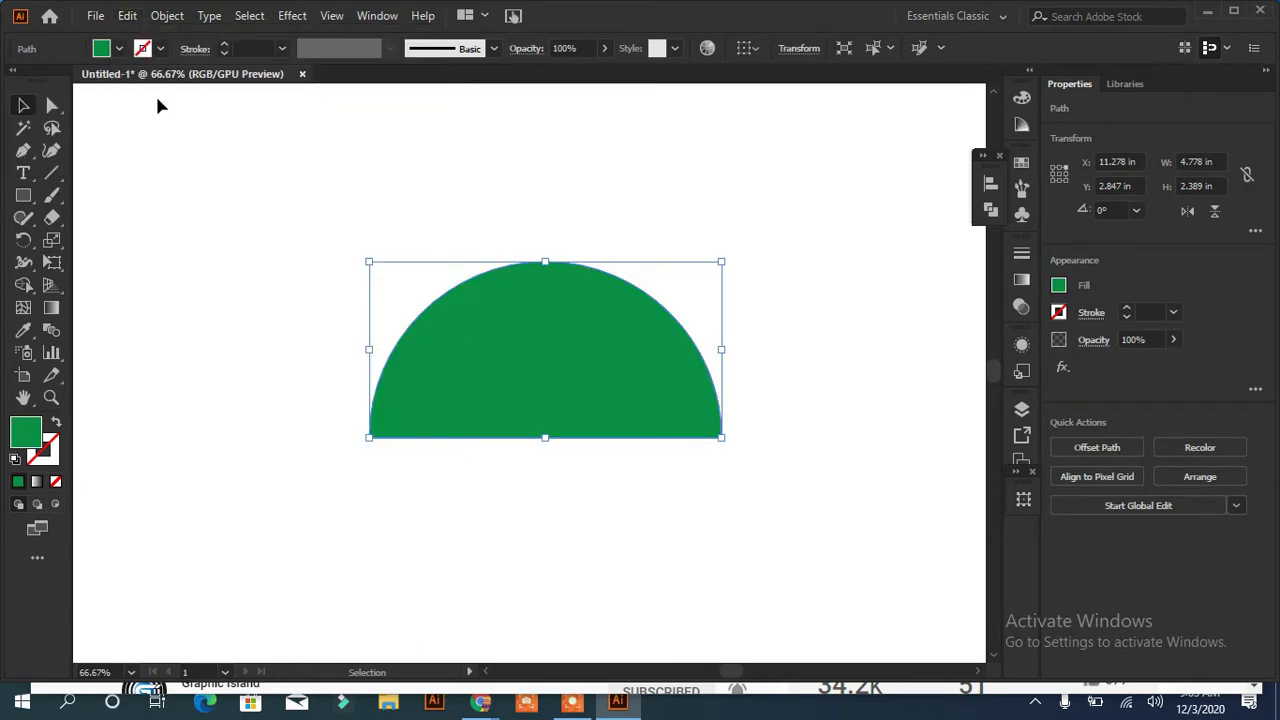
left_click(127, 16)
left_click(166, 147)
left_click(119, 48)
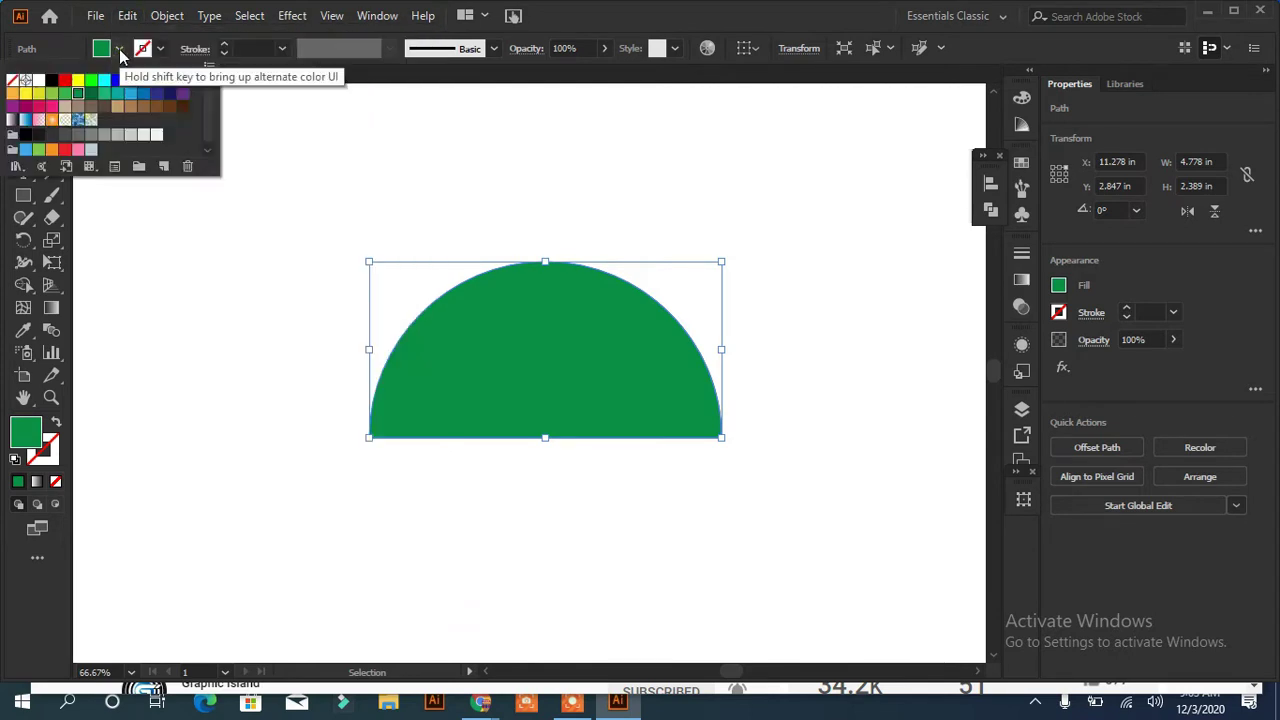
left_click(78, 87)
key("Escape")
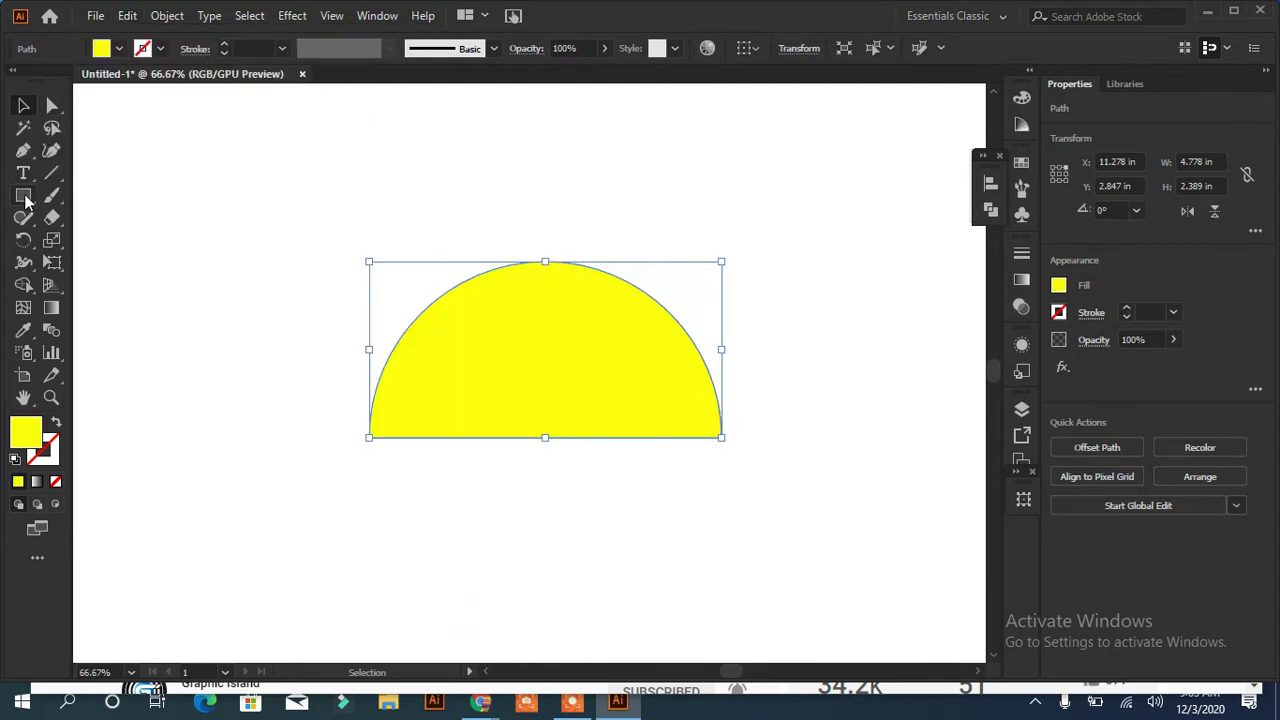
left_click(24, 197)
left_click_drag(422, 237, 683, 510)
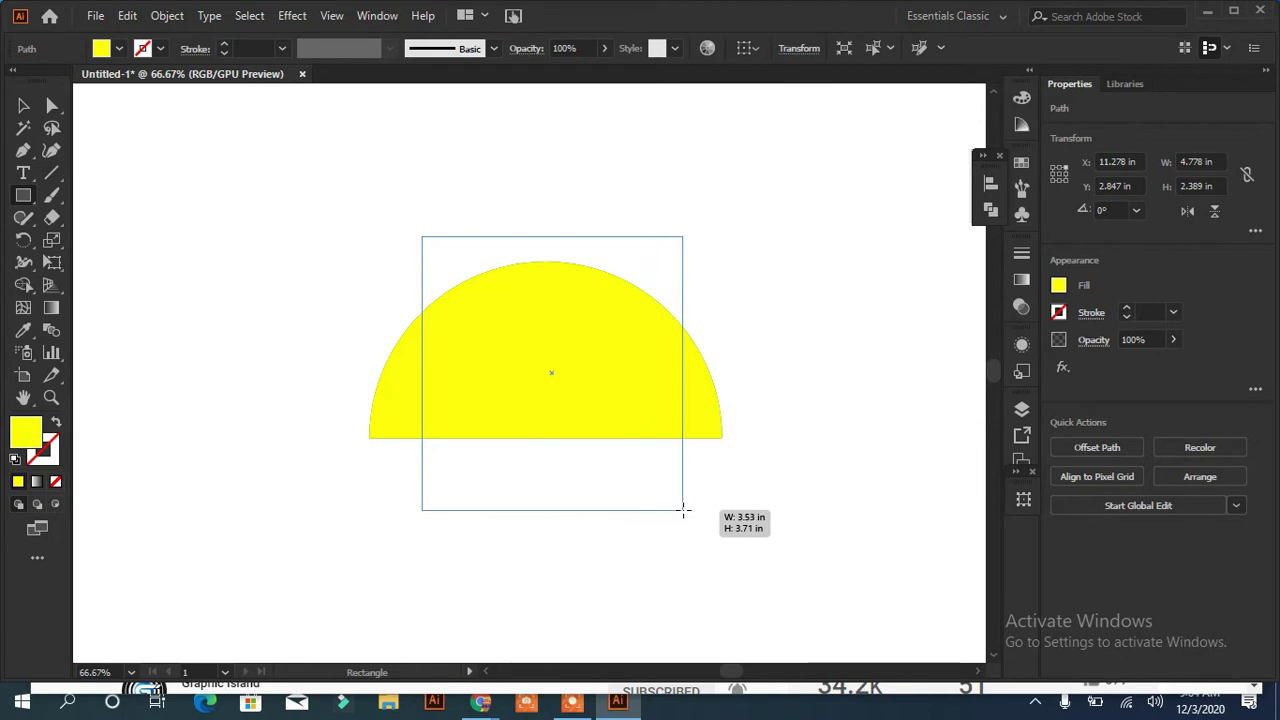
Step: Finish the helper rectangle and swap its fill and stroke into a yellow outline
left_click_drag(683, 510, 683, 510)
left_click(24, 105)
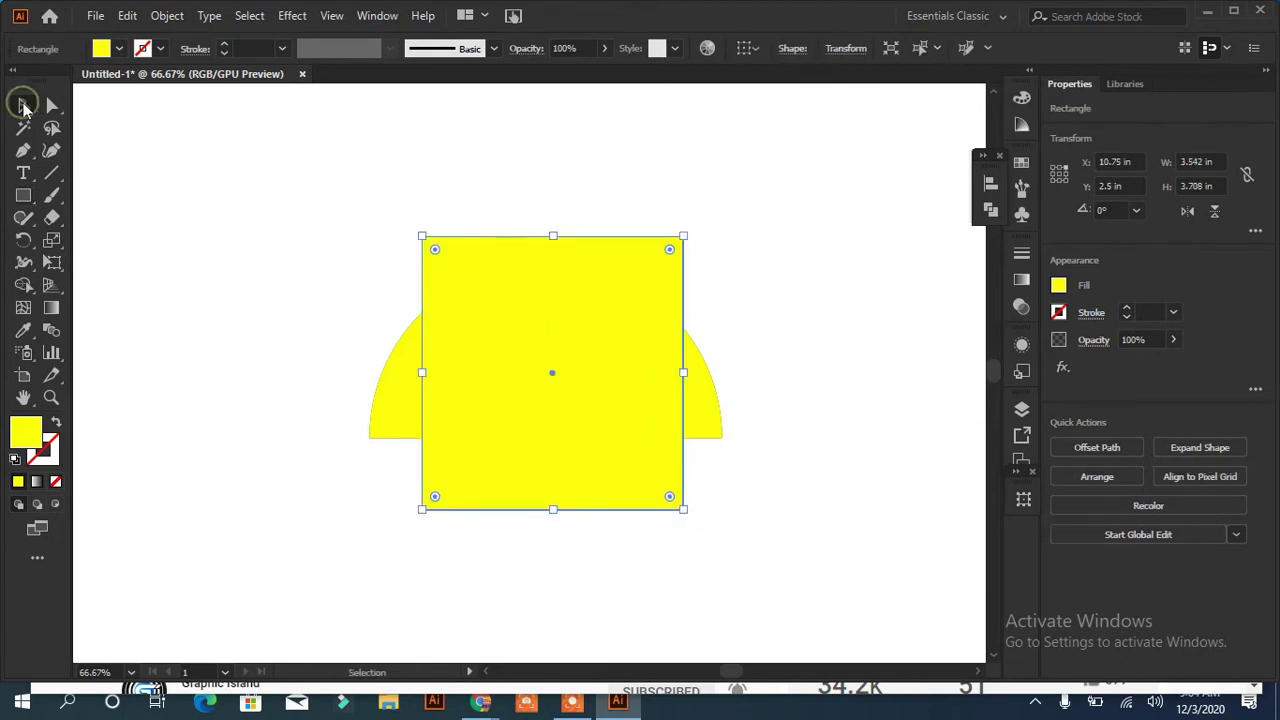
left_click_drag(291, 410, 290, 404)
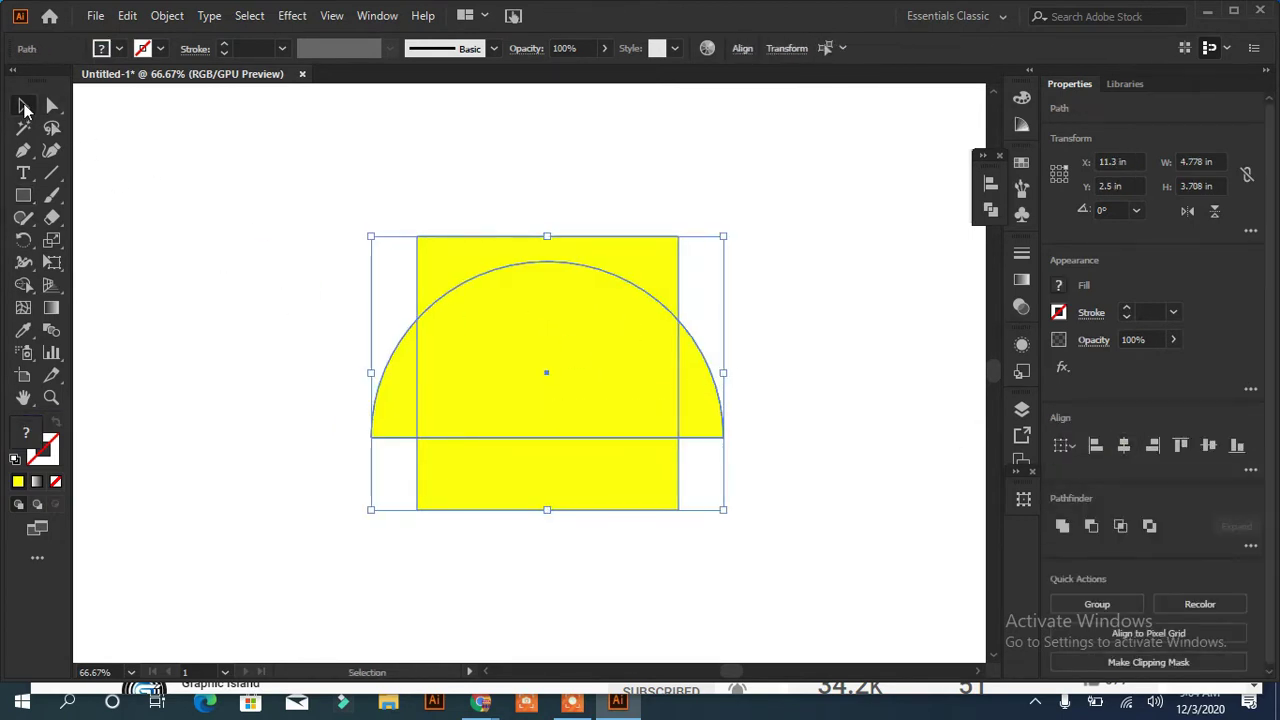
left_click(560, 455)
left_click(56, 421)
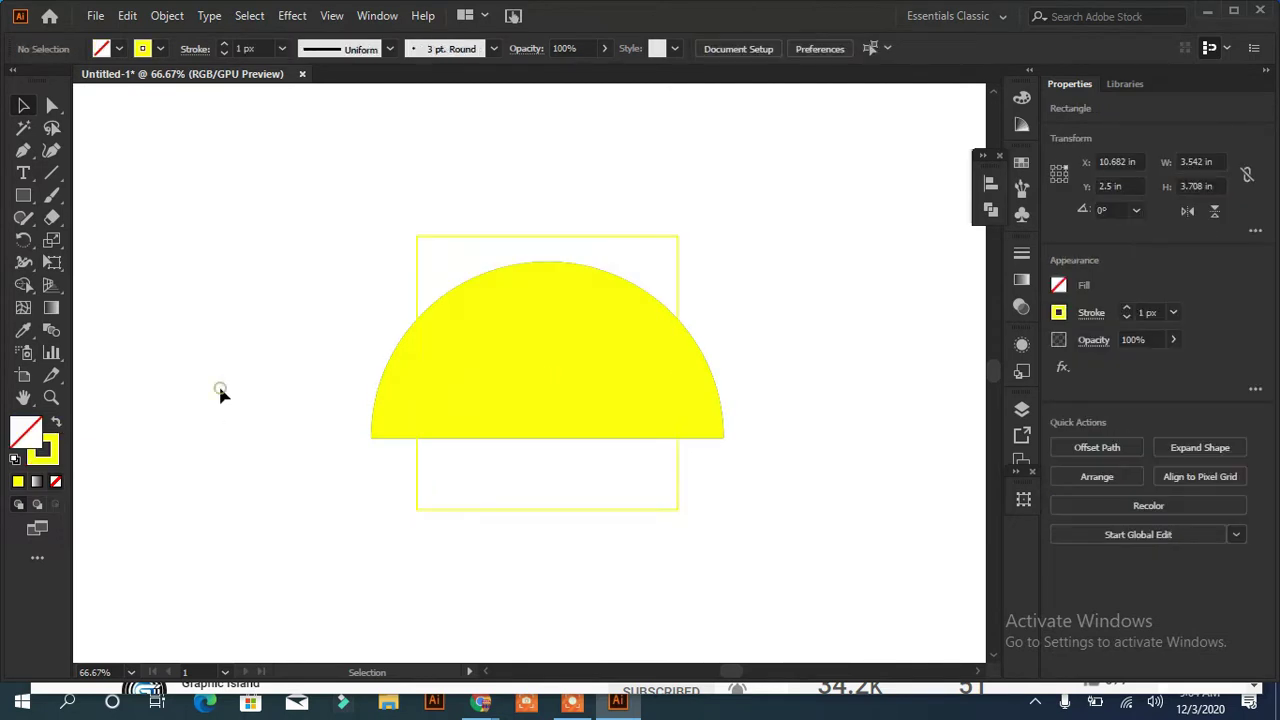
Step: Shrink the yellow and green half-circles to the rectangle's edges, then delete the rectangle
left_click(220, 391)
left_click(689, 416)
left_click_drag(726, 261, 677, 285)
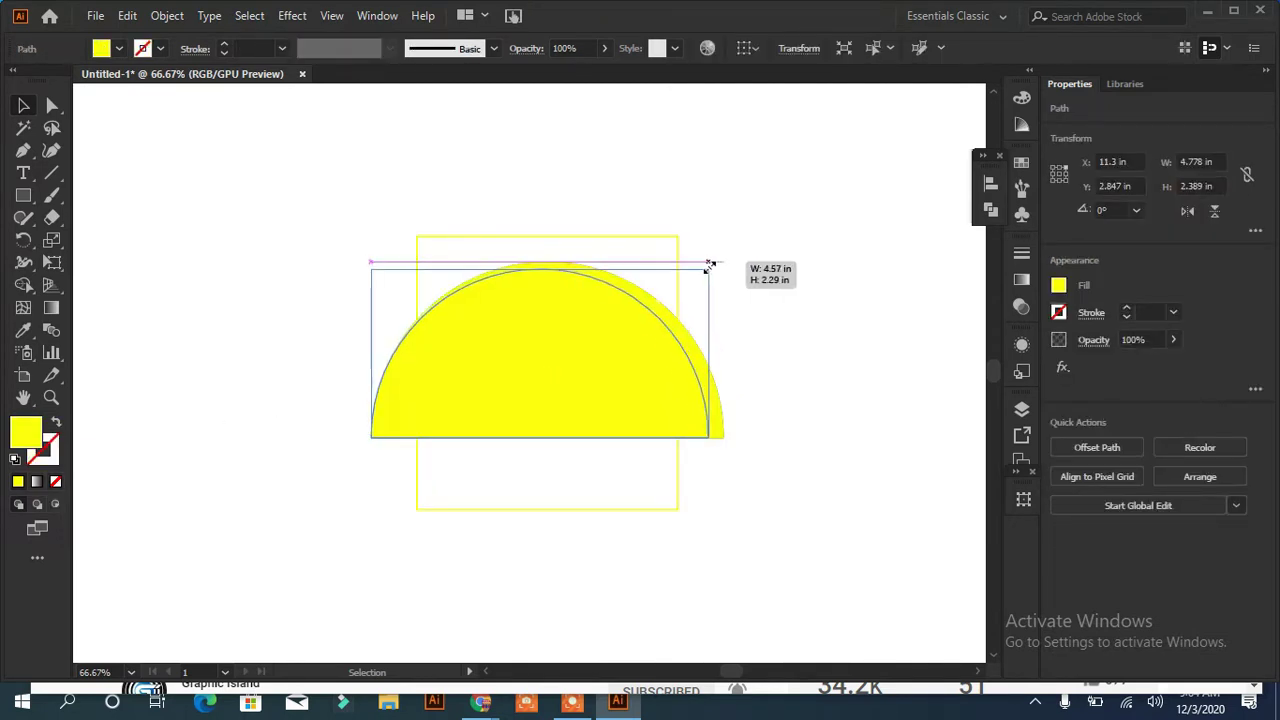
left_click(720, 422, "shift")
left_click_drag(371, 261, 417, 285)
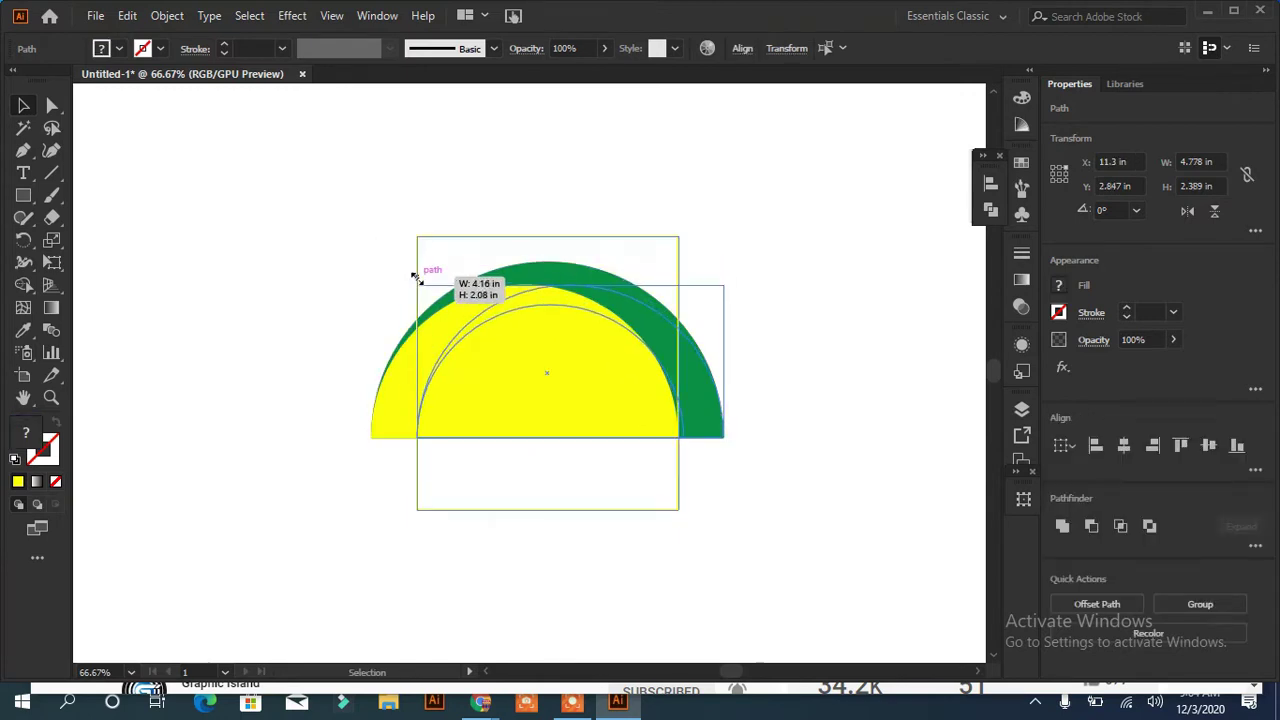
left_click(674, 449)
left_click(667, 238)
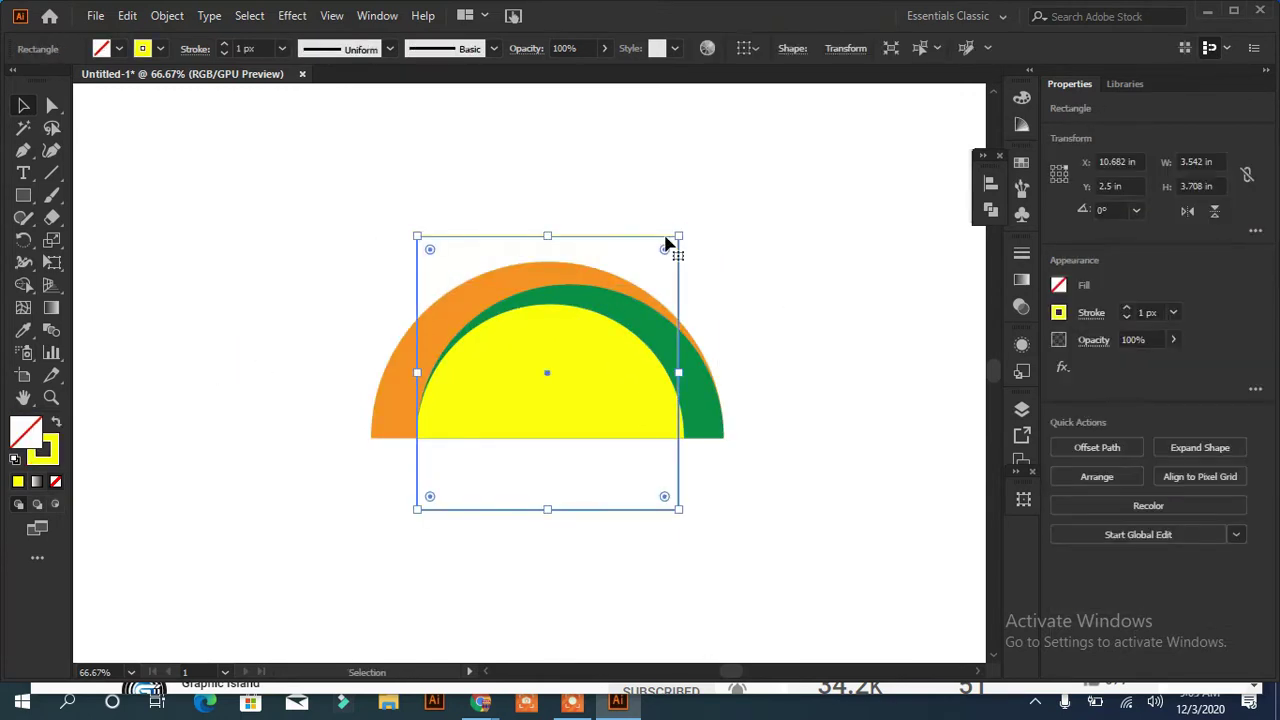
key("Delete")
key("ctrl+a")
Step: Clear the fills of the orange, green and yellow bands with the Shape Builder
key("shift+m")
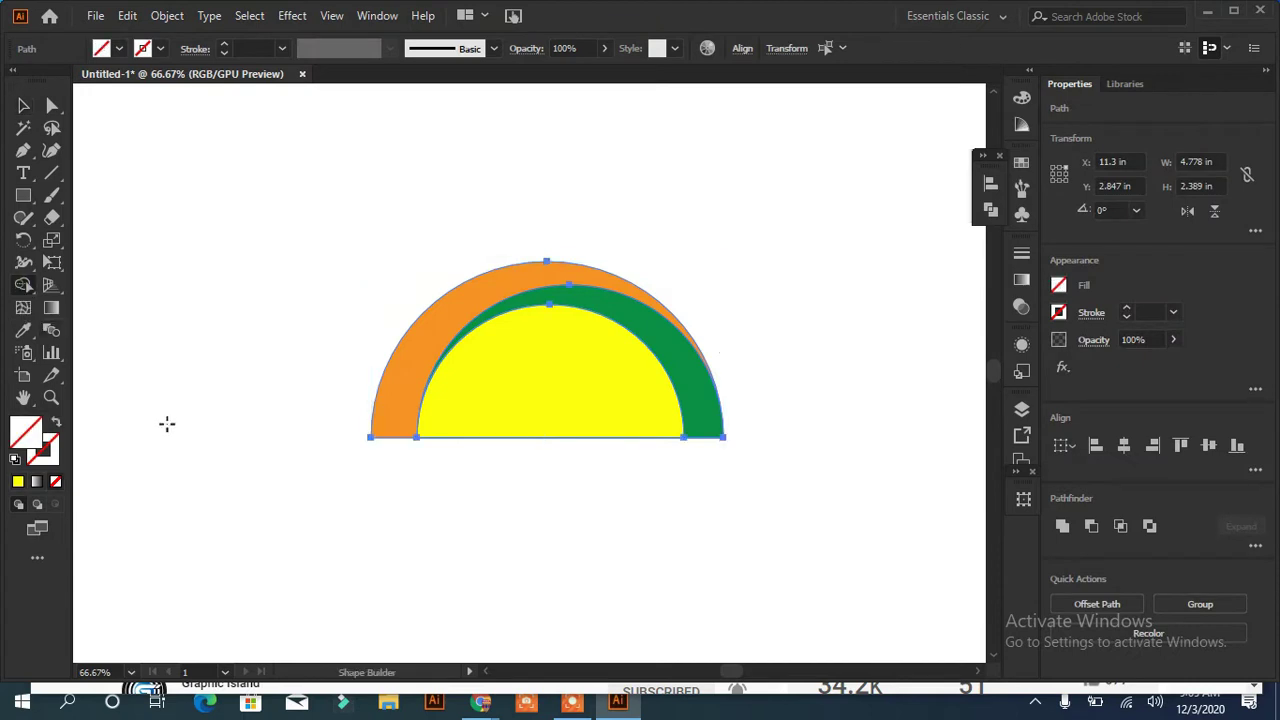
left_click(103, 49)
left_click(401, 384)
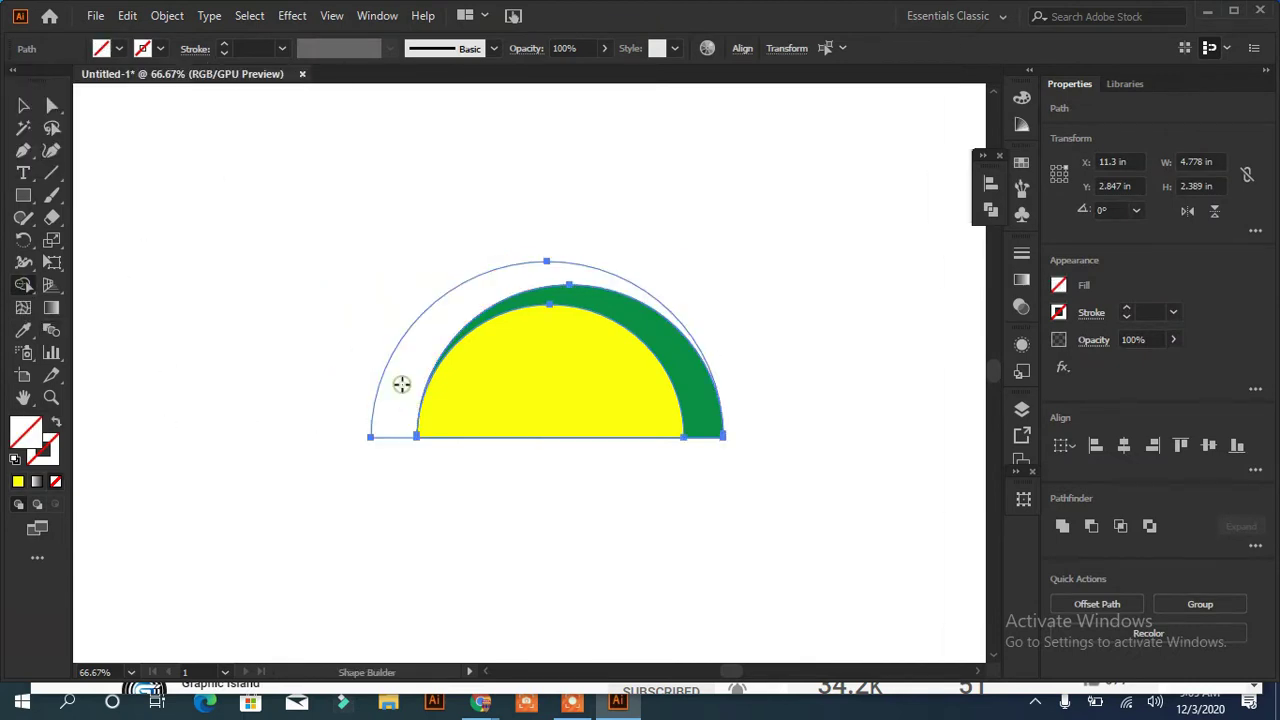
left_click(683, 377)
left_click(417, 417)
key("v")
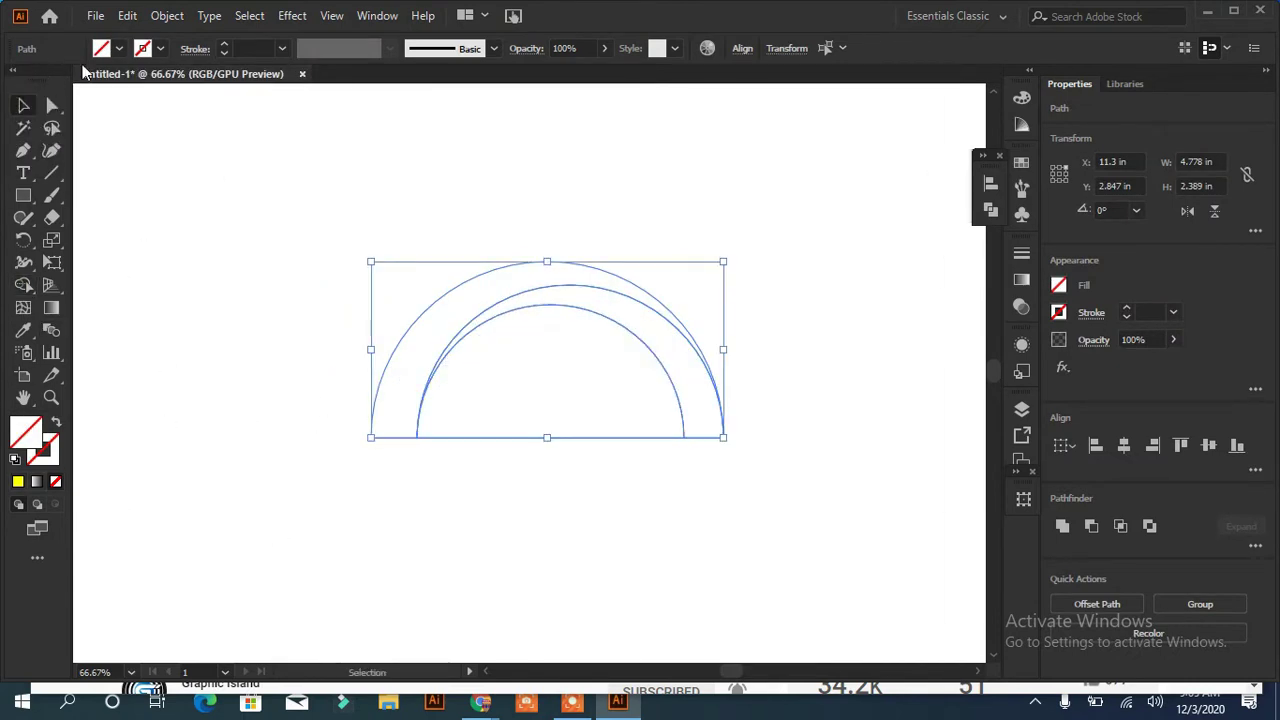
Step: Fill the shapes red and merge the inner arcs into one red semicircle
left_click(118, 48)
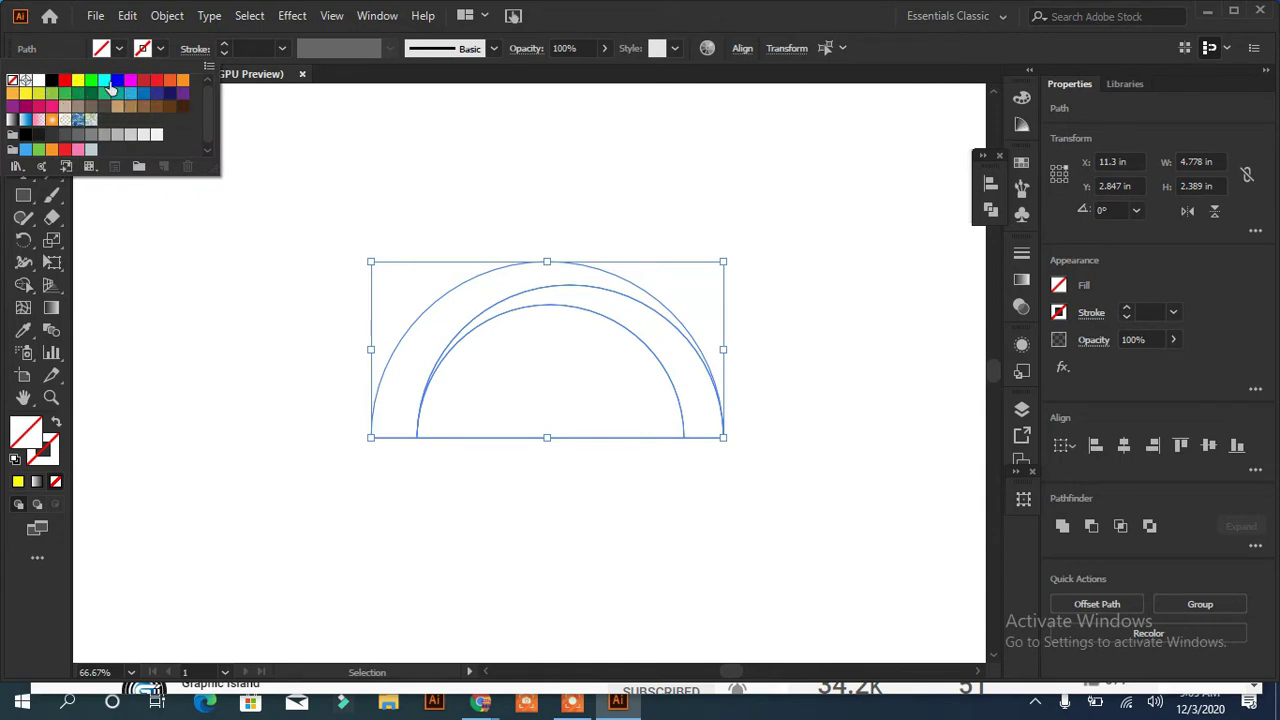
left_click(144, 81)
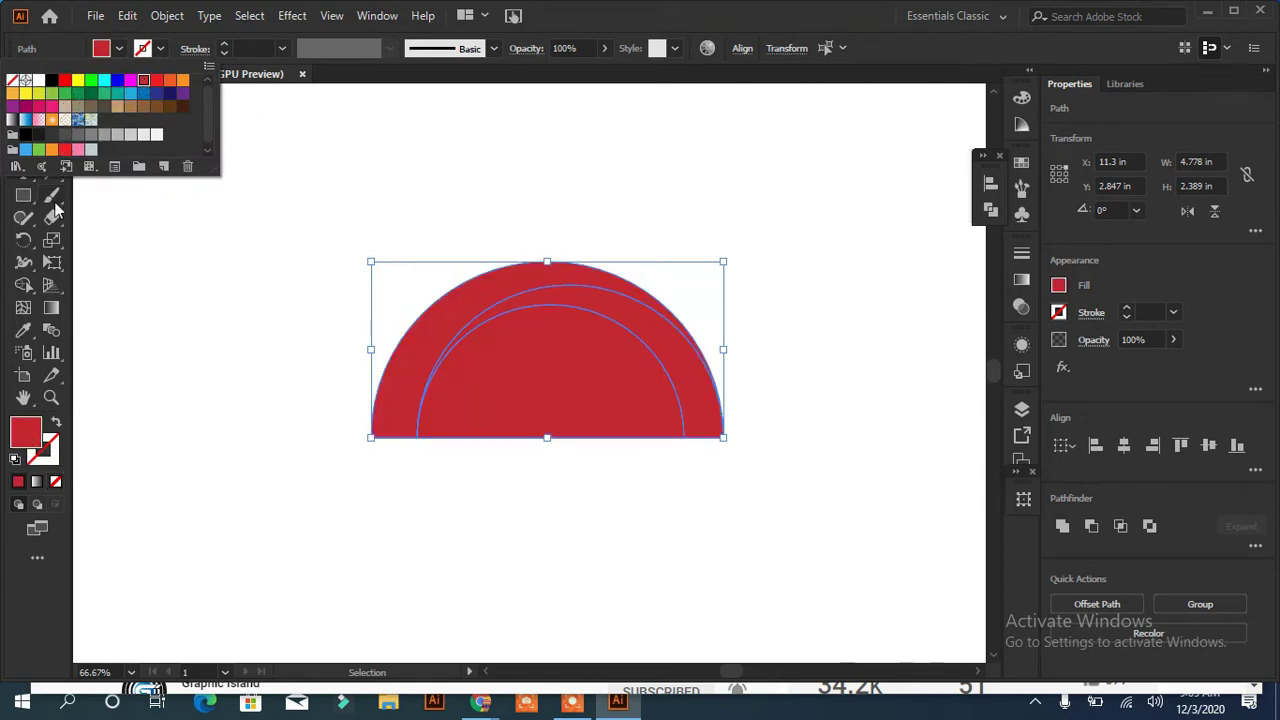
left_click(23, 284)
left_click_drag(417, 354, 336, 365)
key("v")
left_click(336, 365)
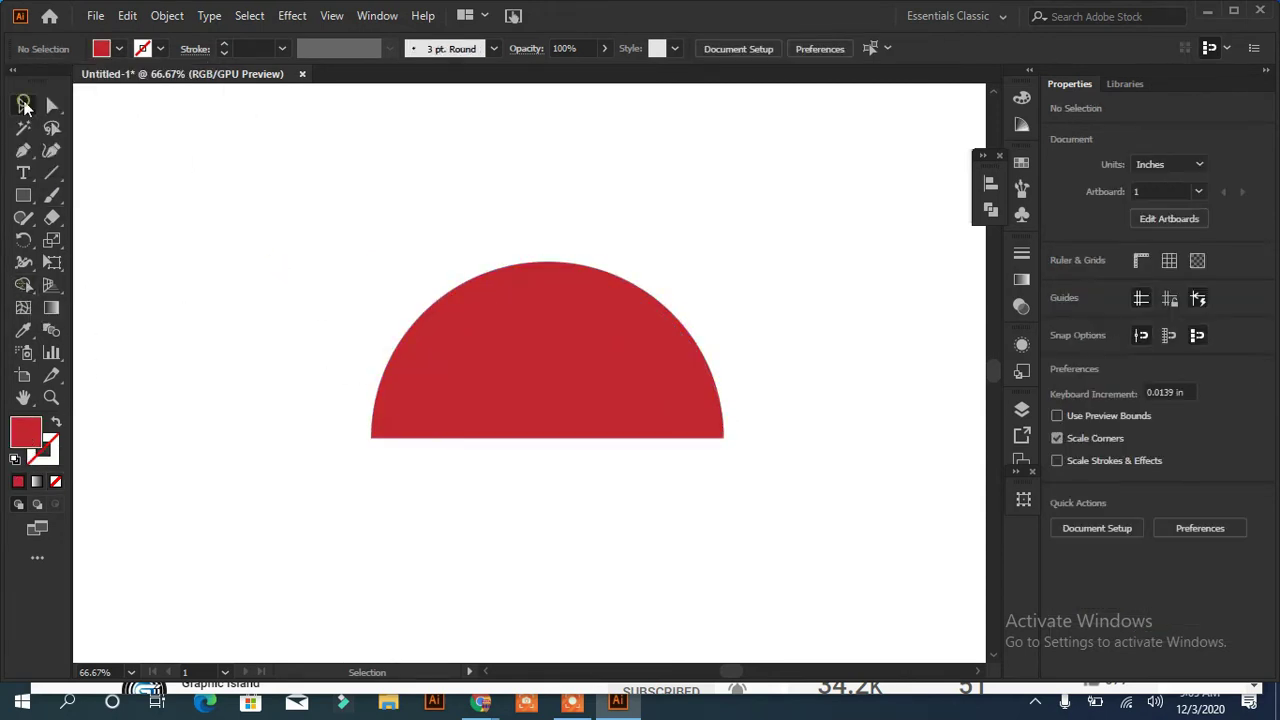
left_click(590, 402)
Step: Fill the outer crescent blue using the Shape Builder
left_click(118, 48)
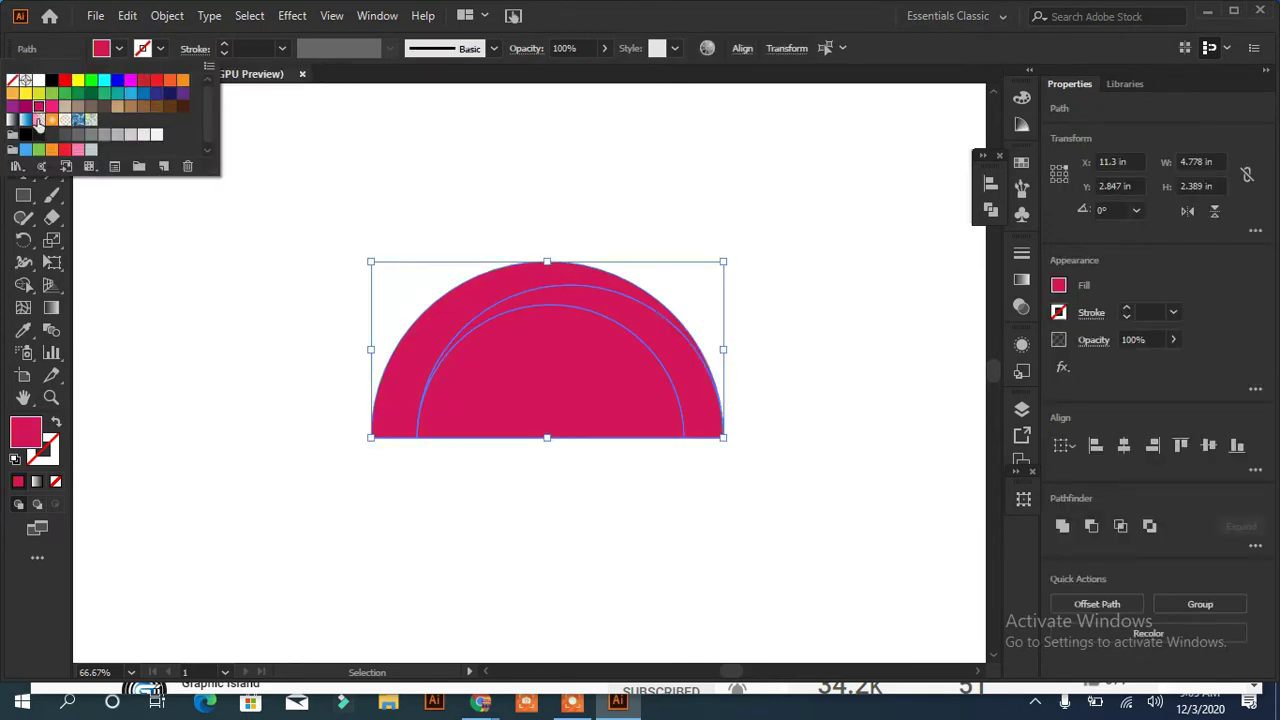
left_click(91, 258)
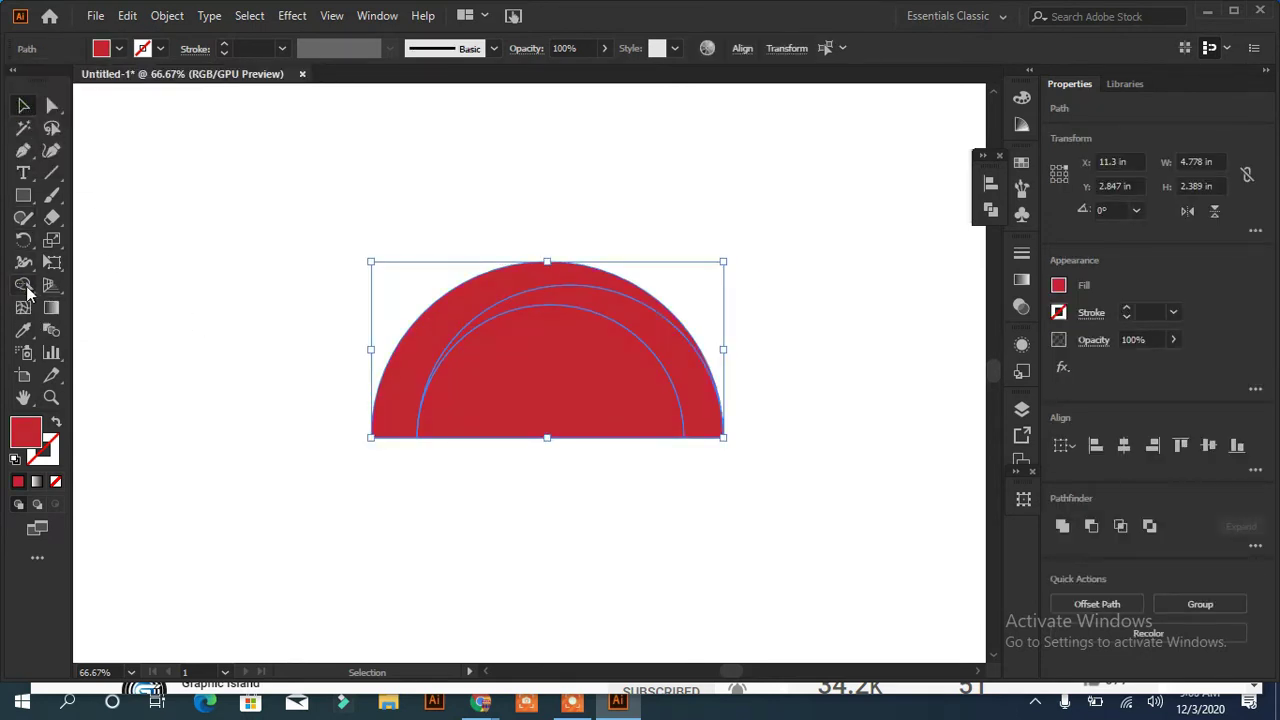
left_click(23, 284)
left_click(118, 48)
left_click(117, 80)
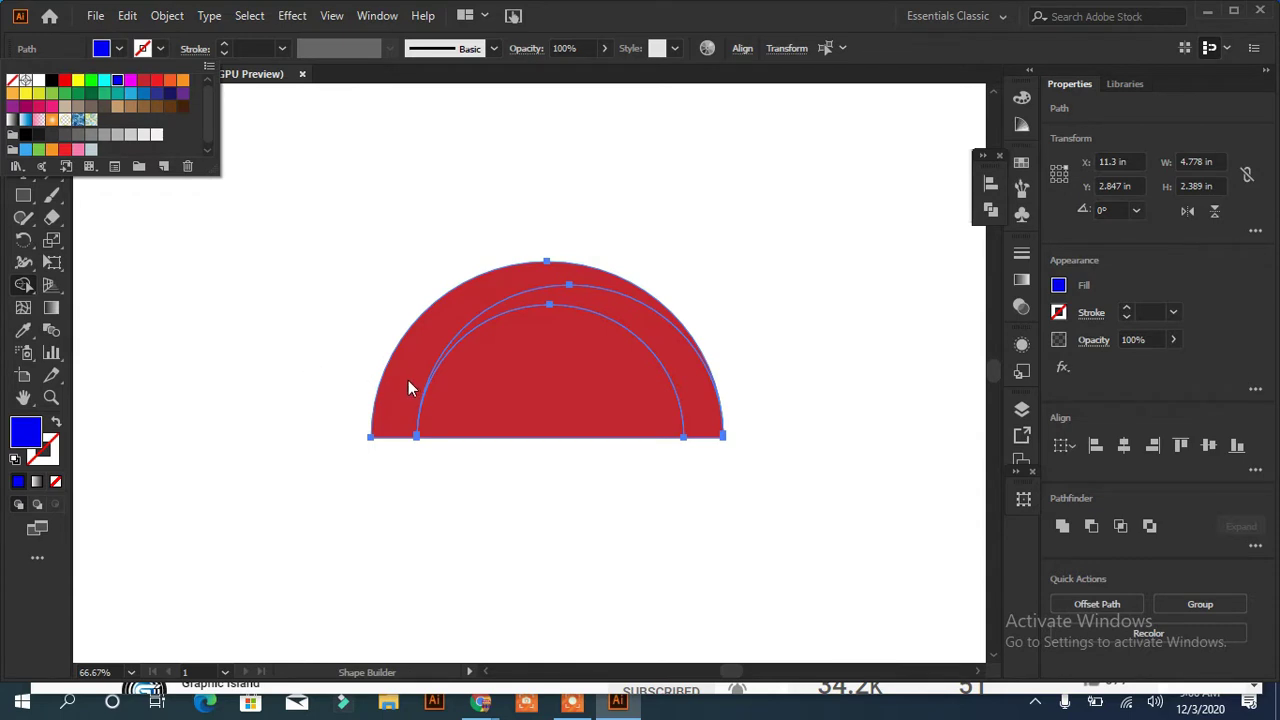
left_click(408, 388)
left_click(408, 388)
Step: Fill the inner crescent black using the Shape Builder
left_click(23, 107)
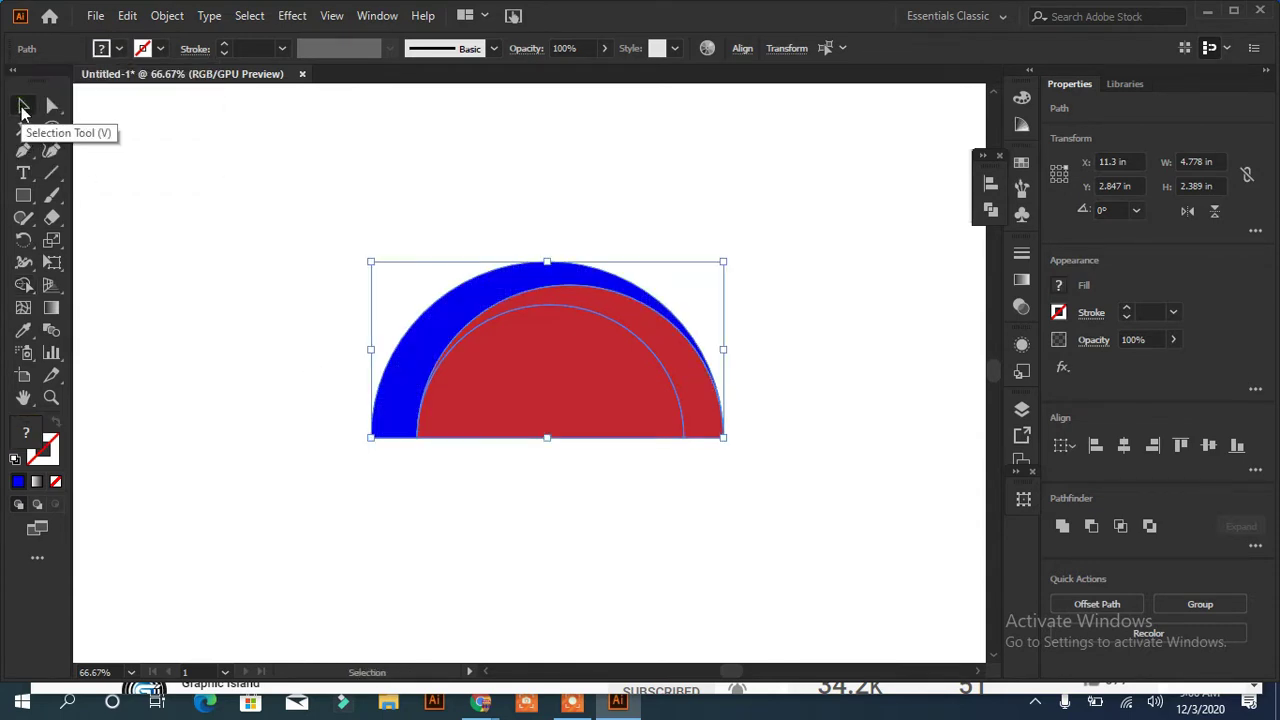
left_click(23, 284)
left_click(118, 48)
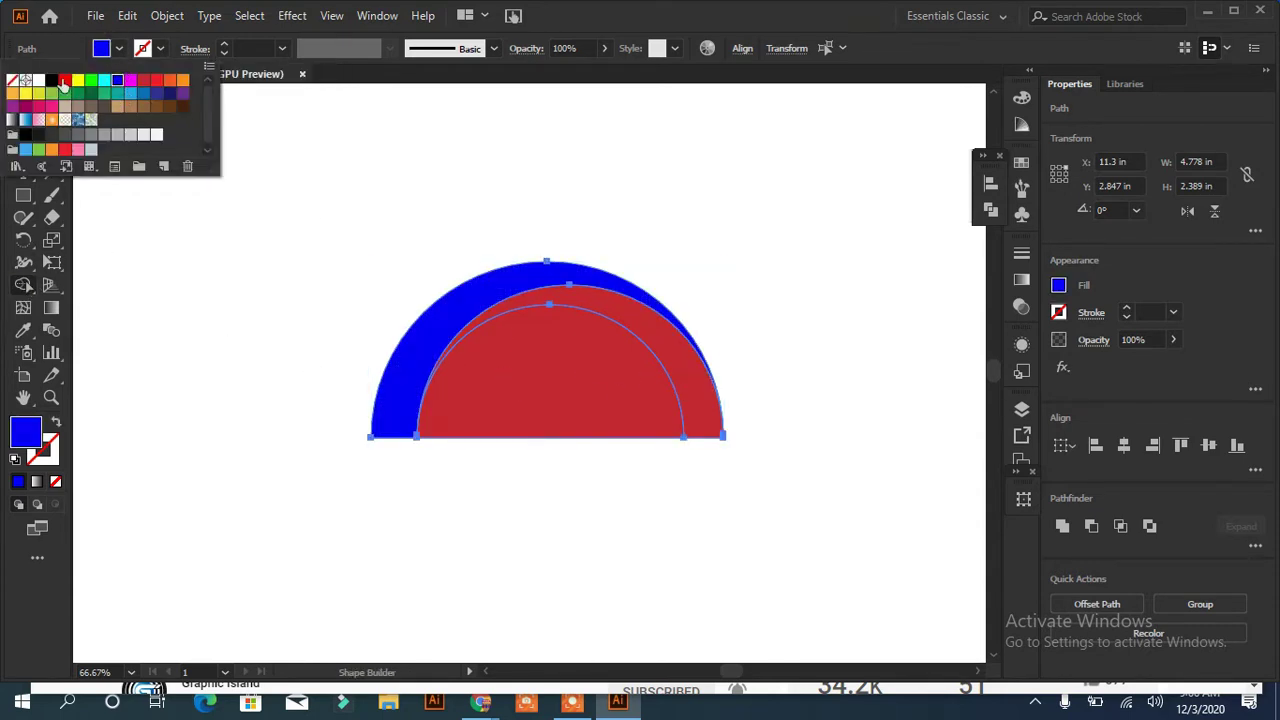
left_click(51, 80)
left_click(691, 383)
left_click(691, 383)
key("v")
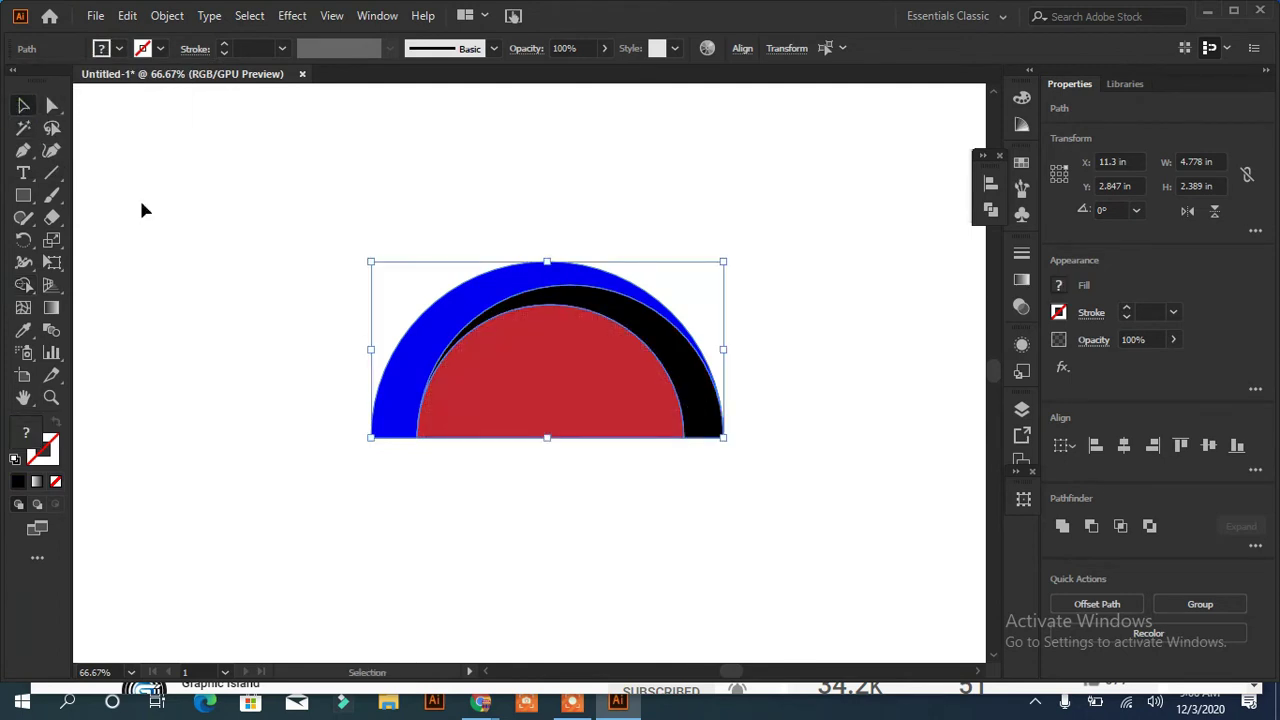
Step: Lift the blue-and-black arc aside, delete the red semicircle, and lower the arc
left_click(141, 210)
left_click(569, 283)
left_click_drag(545, 283, 533, 137)
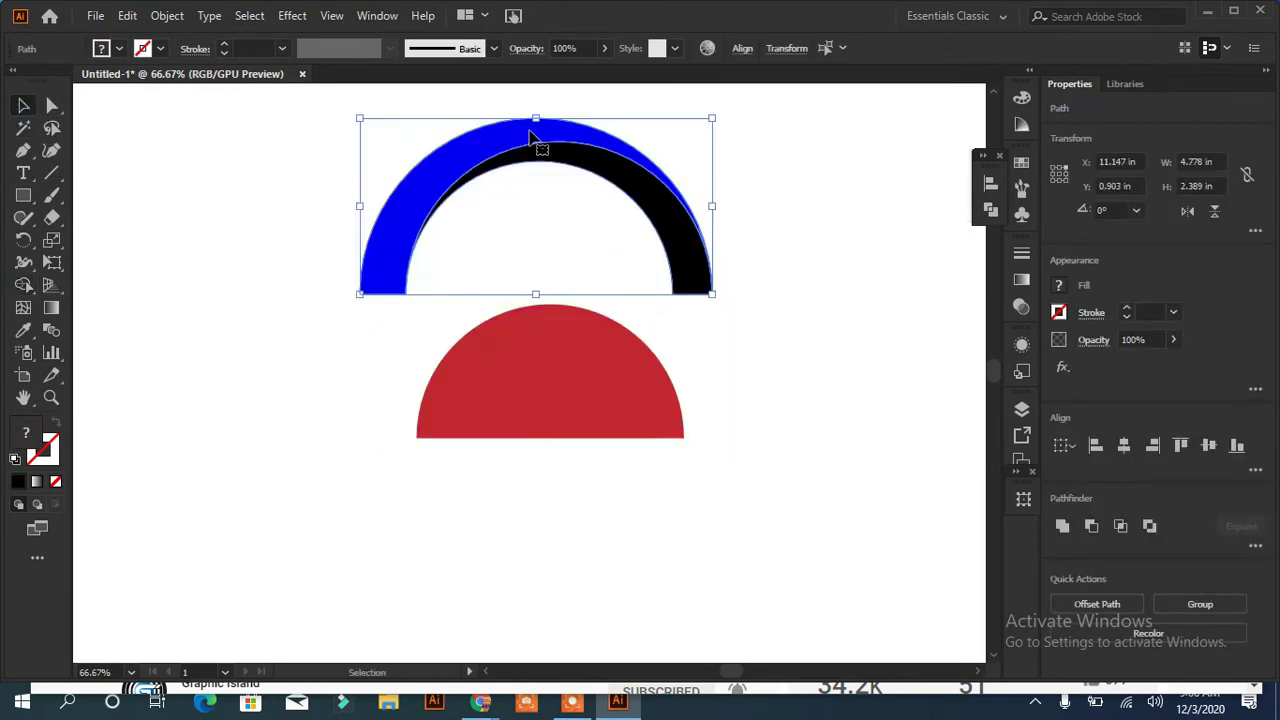
left_click(565, 270)
left_click(591, 391)
key("Delete")
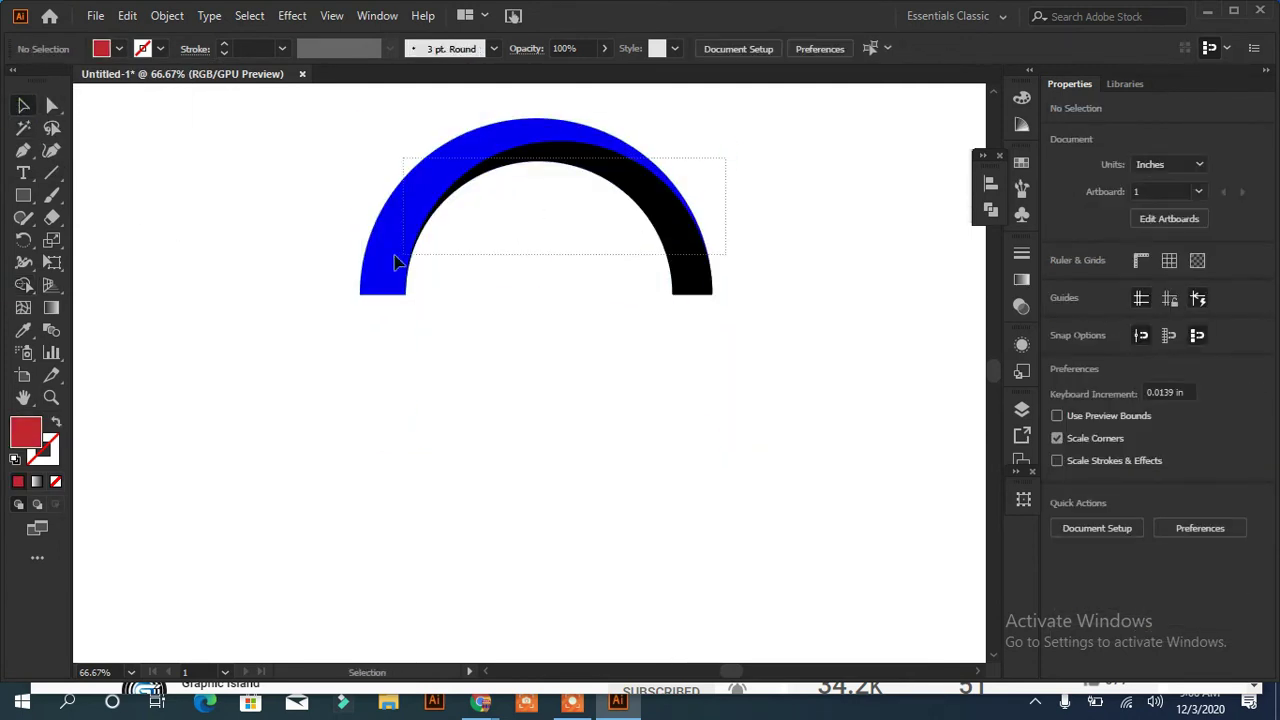
left_click_drag(440, 148, 420, 315)
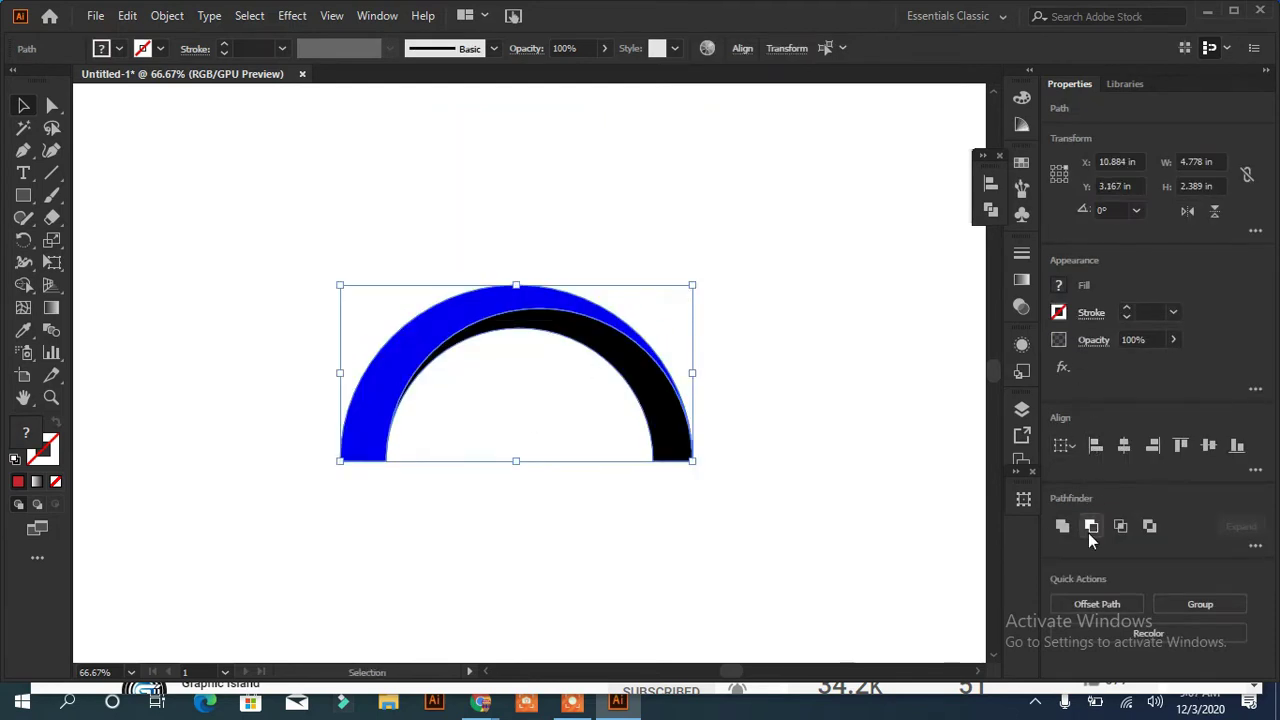
Step: Preview an Offset Path on the arc pair, then cancel it
left_click(1097, 605)
left_click(709, 389)
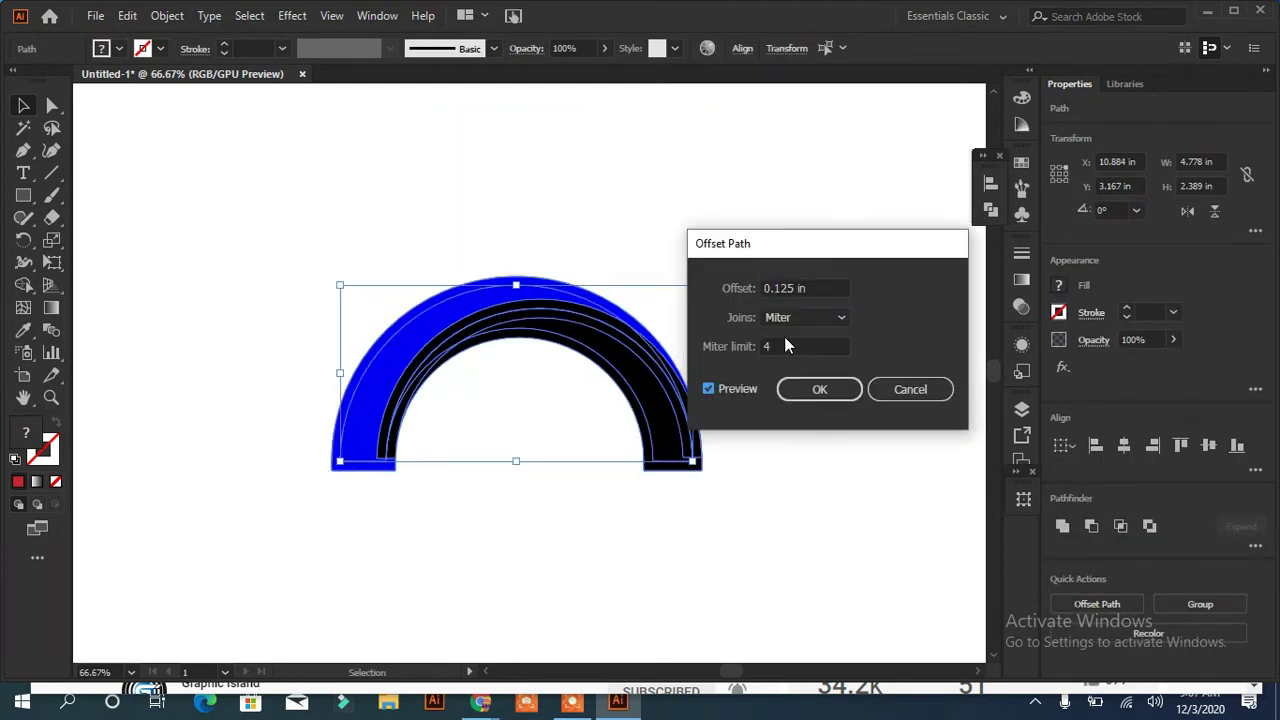
double_click(762, 289)
type("0")
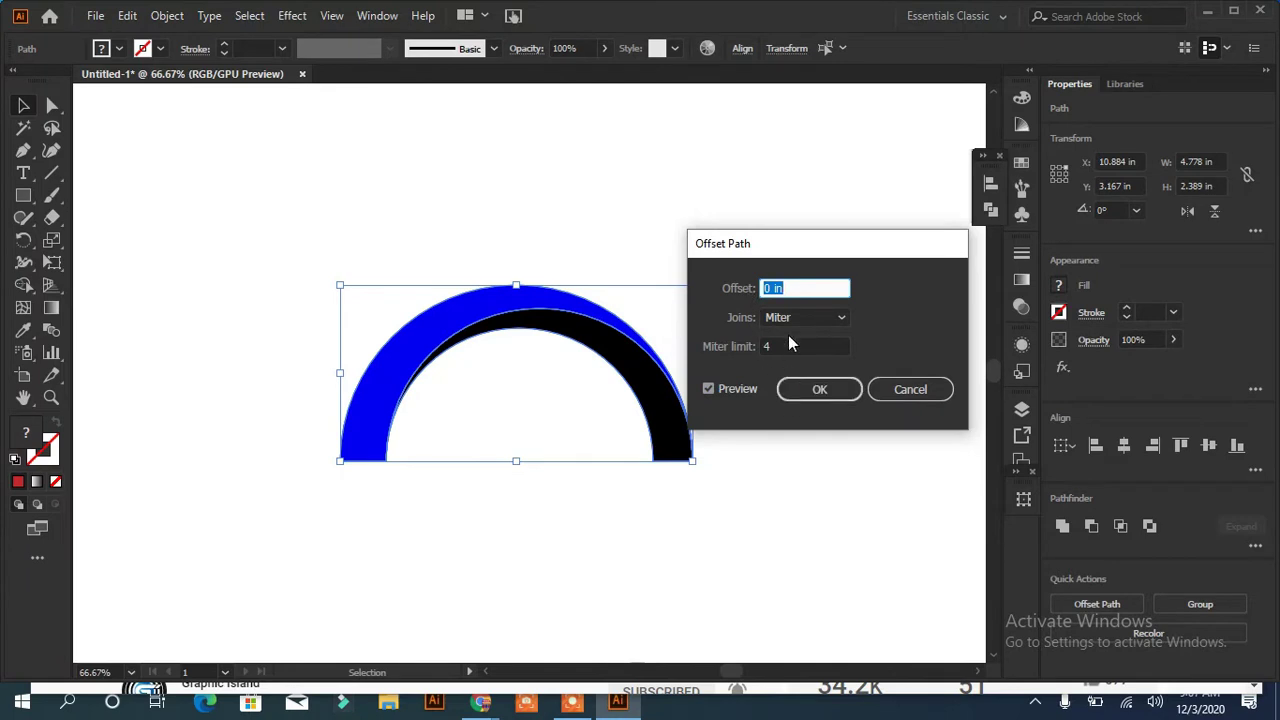
key("ctrl+z")
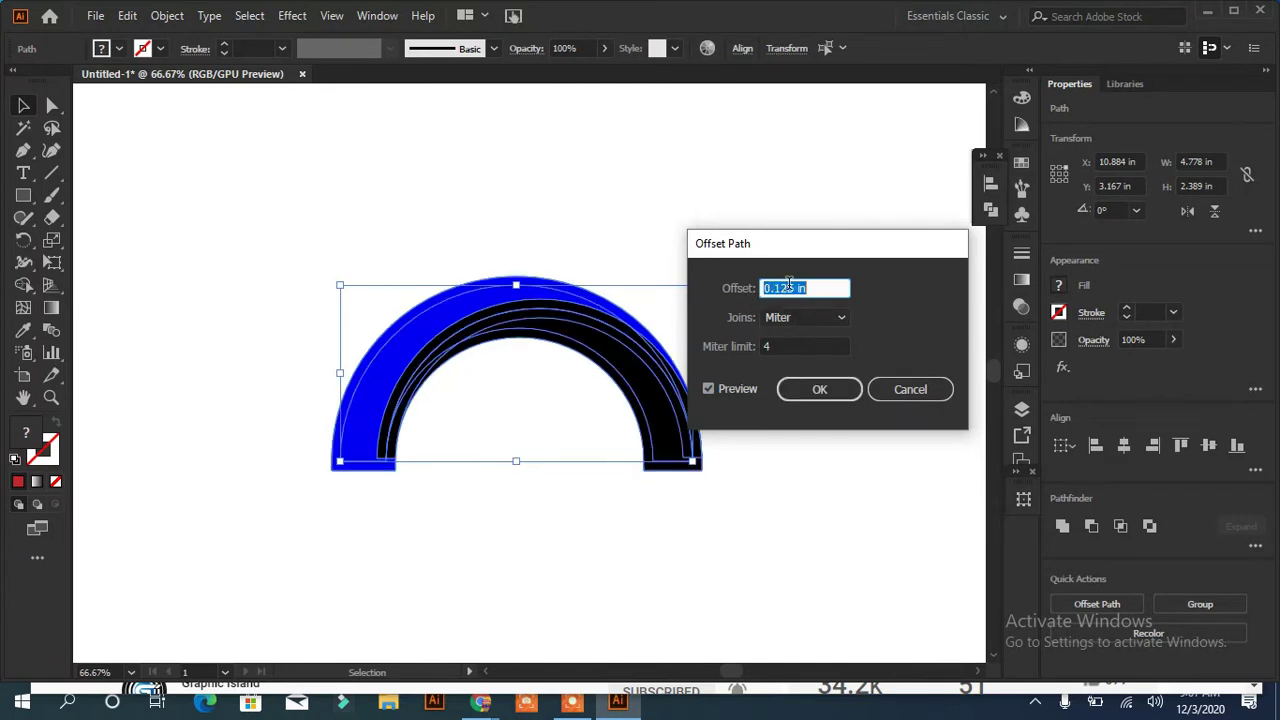
left_click(924, 394)
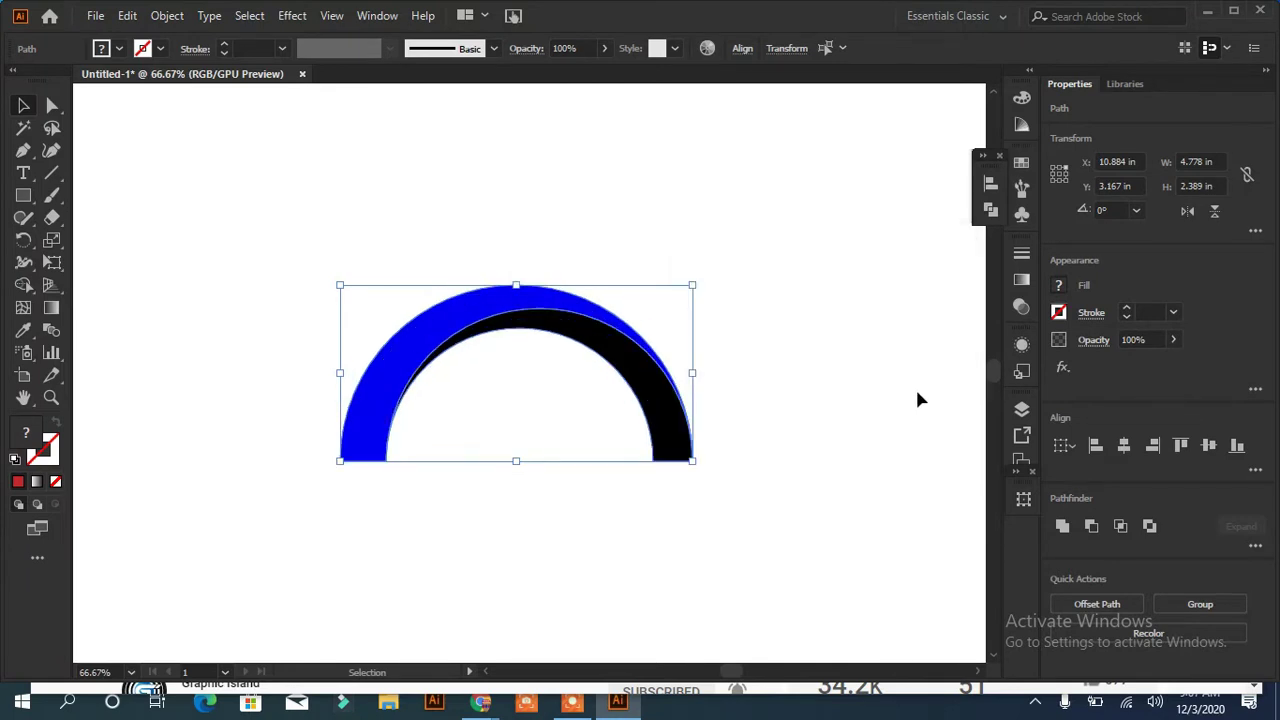
Step: Apply a 0.125 in Offset Path to the black inner arc alone
left_click(882, 500)
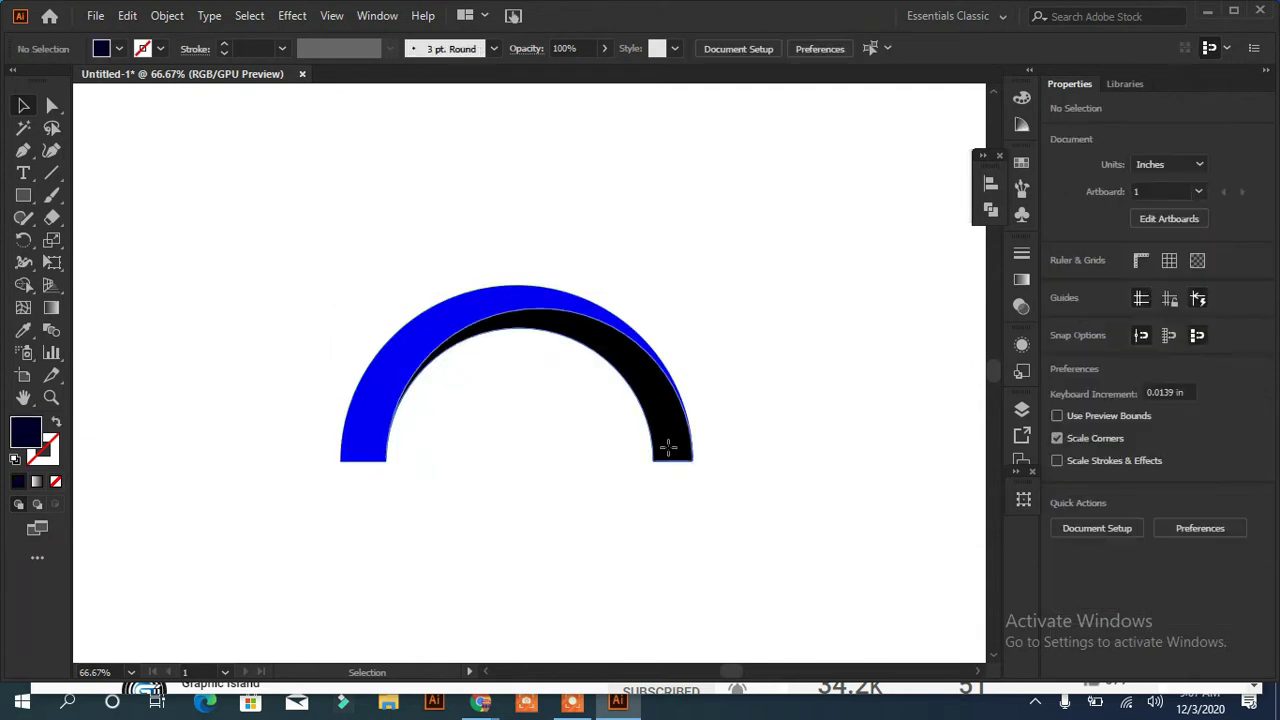
left_click(666, 449)
left_click(1097, 447)
left_click(708, 389)
left_click(784, 389)
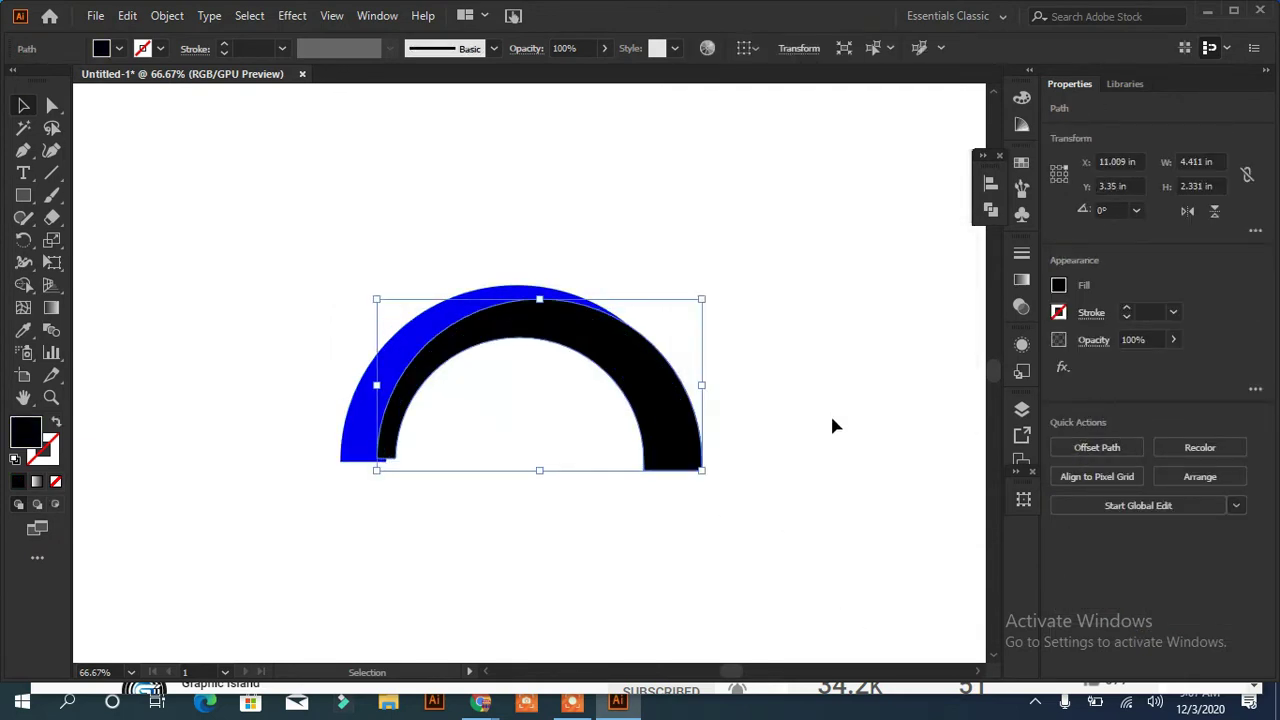
Step: Remove the thin black sliver between the arcs with the Shape Builder
key("ctrl+a")
left_click(23, 284)
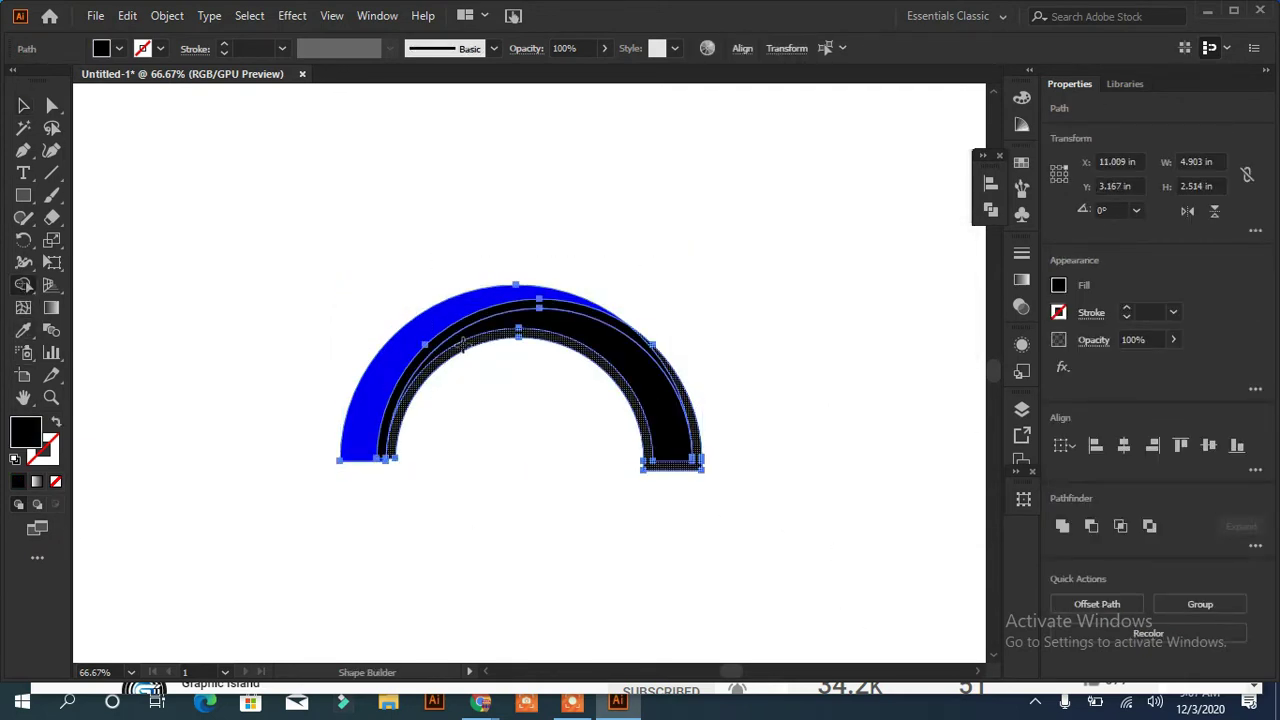
left_click(670, 362)
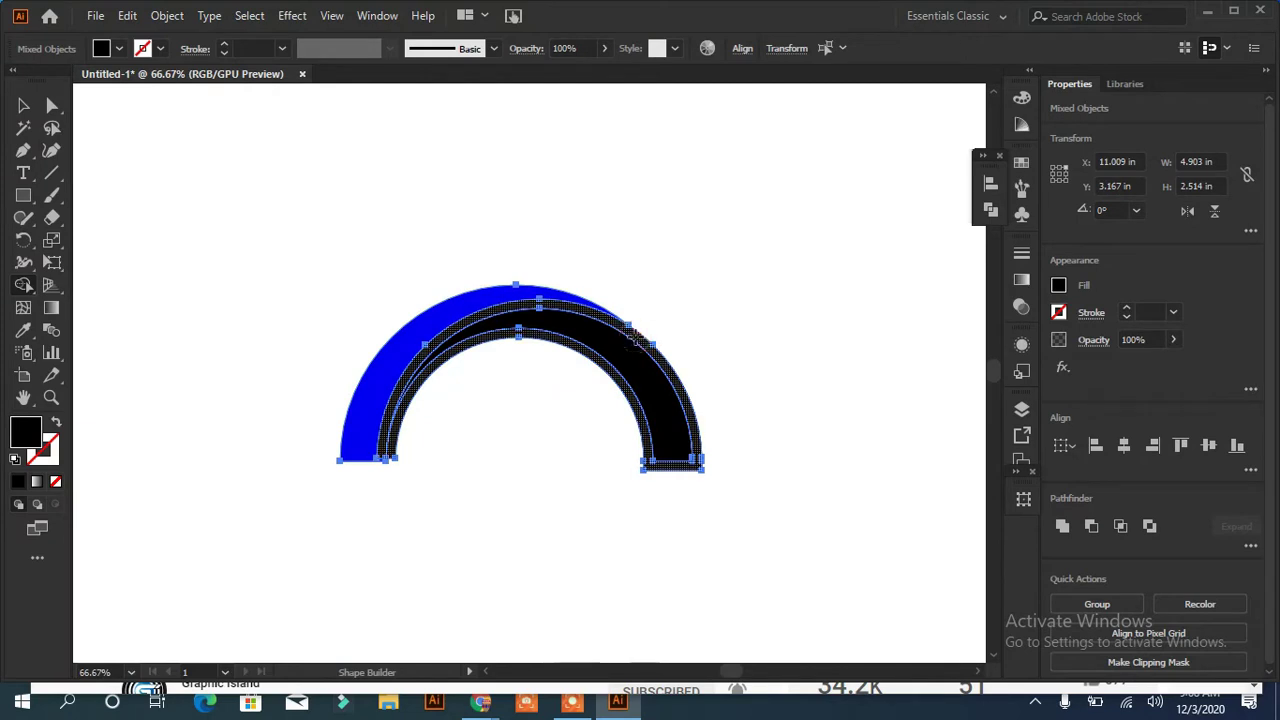
left_click_drag(655, 337, 748, 357)
Step: Reposition the blue and black arcs and delete a stray black arc copy
key("v")
left_click(663, 434)
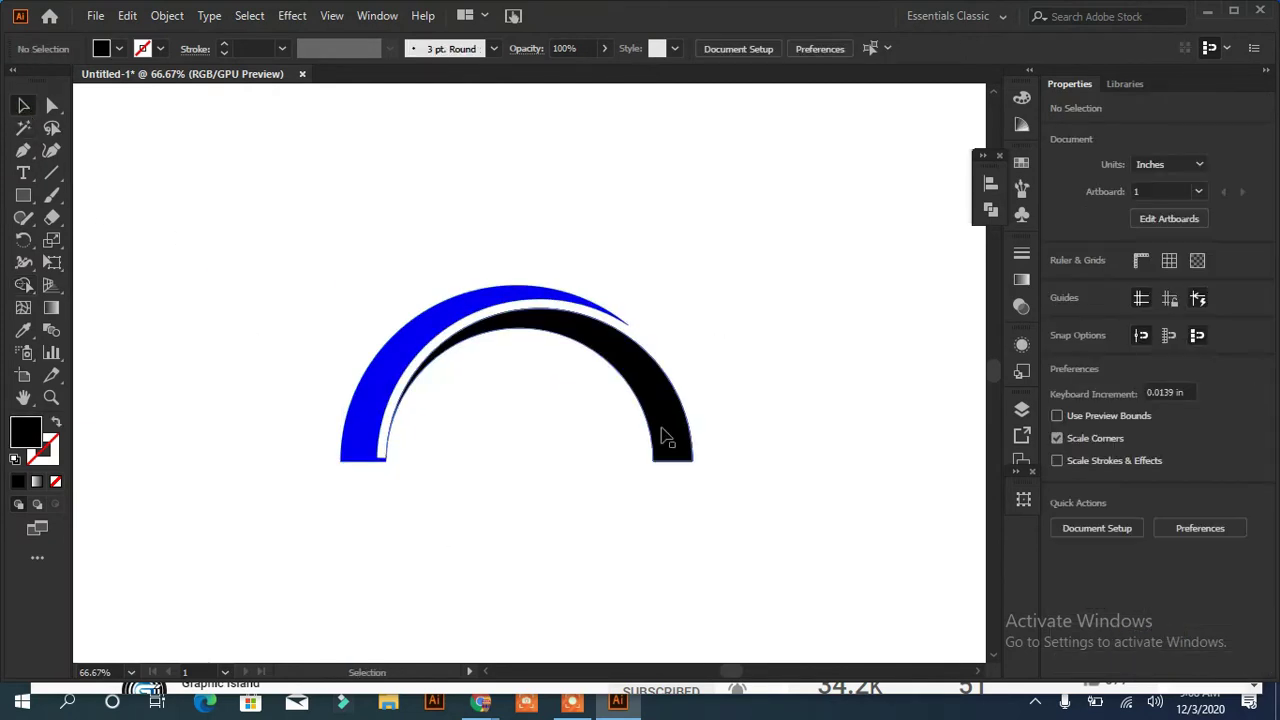
mouse_move(663, 434)
left_mouse_down()
mouse_move(652, 458)
mouse_move(648, 381)
left_mouse_up()
left_click(766, 334)
left_click(437, 322)
left_click(437, 322, "shift")
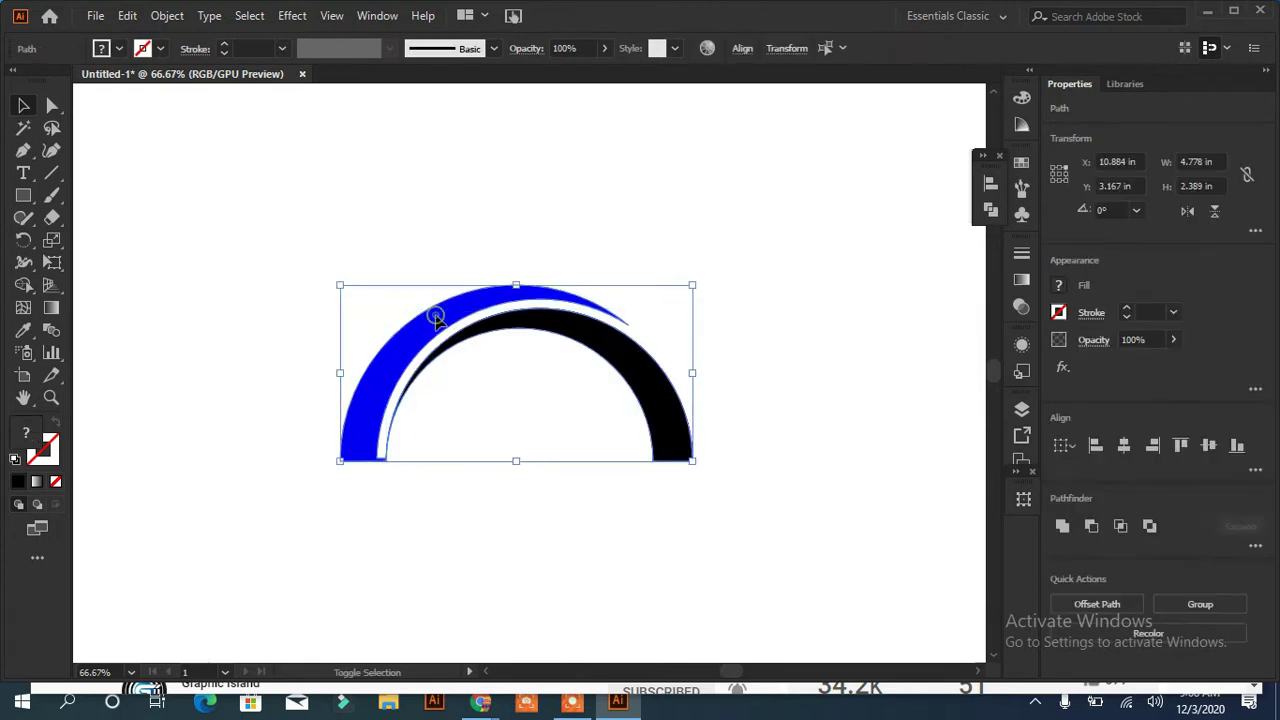
left_click_drag(437, 322, 675, 152)
left_click(532, 456)
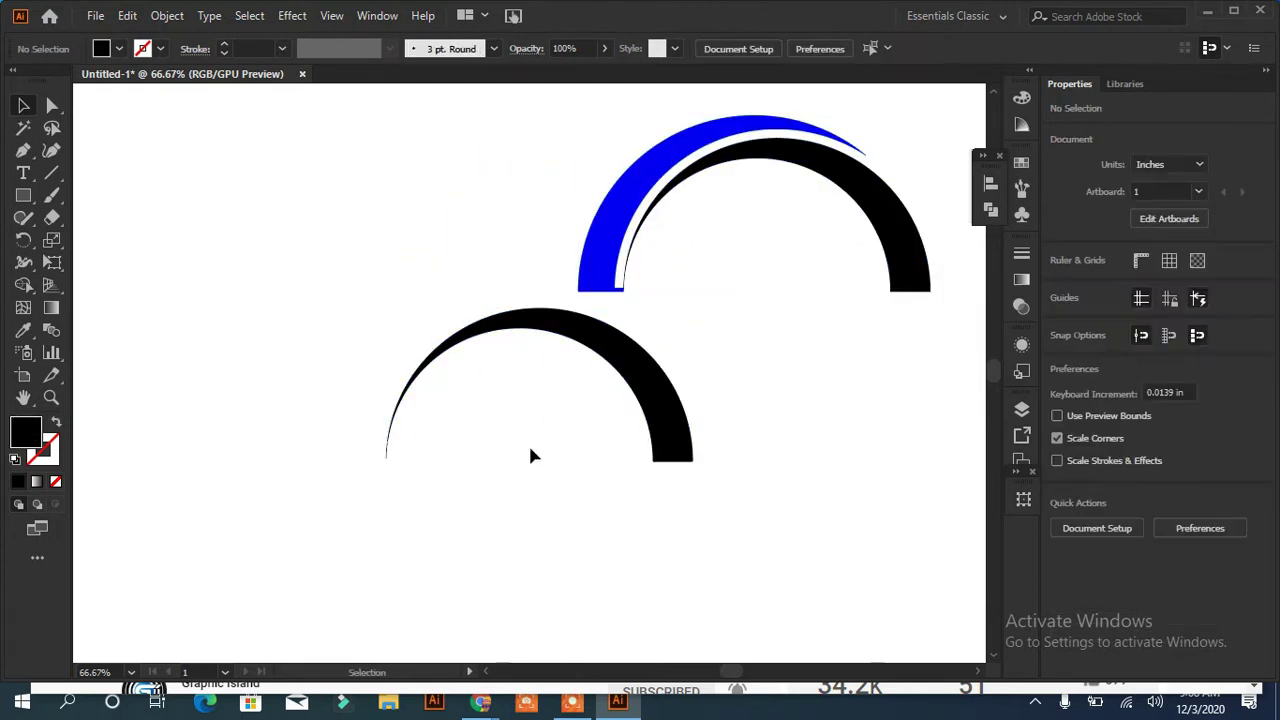
left_click(634, 375)
key("Delete")
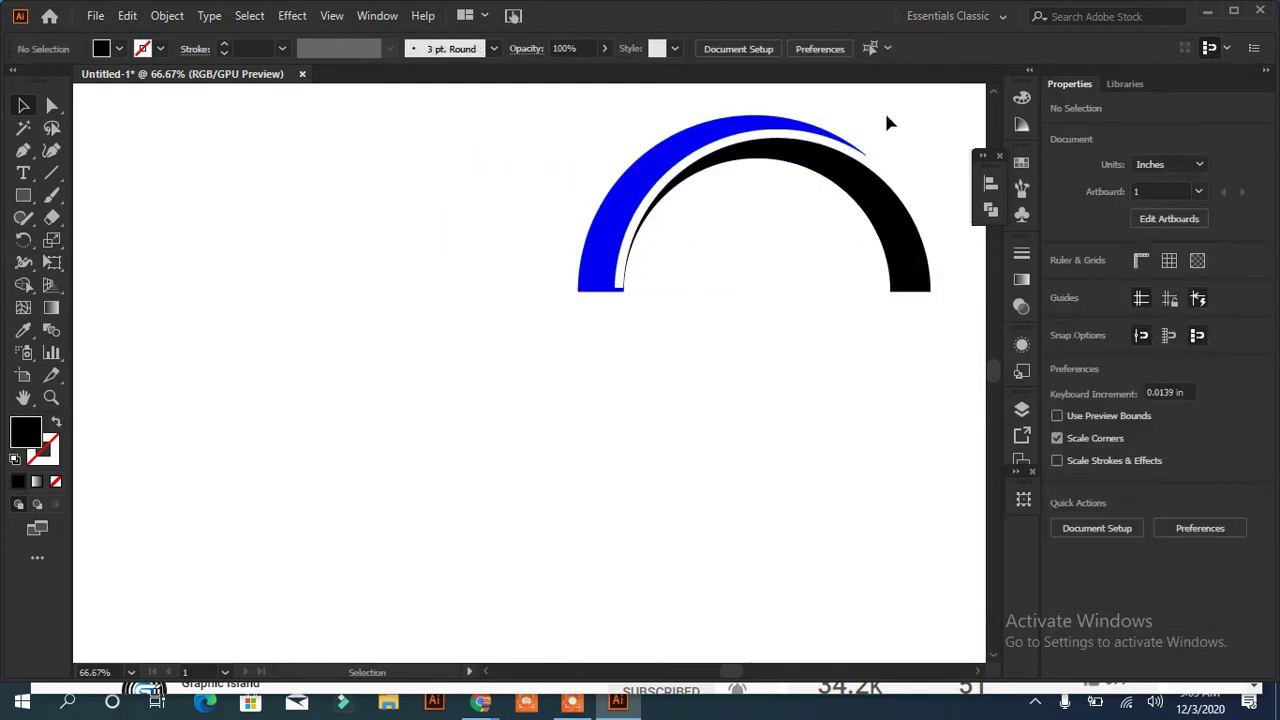
Step: Group the arcs, make a horizontally reflected copy, and nudge it down to close the circle
left_click_drag(884, 110, 700, 200)
left_click_drag(911, 251, 628, 318)
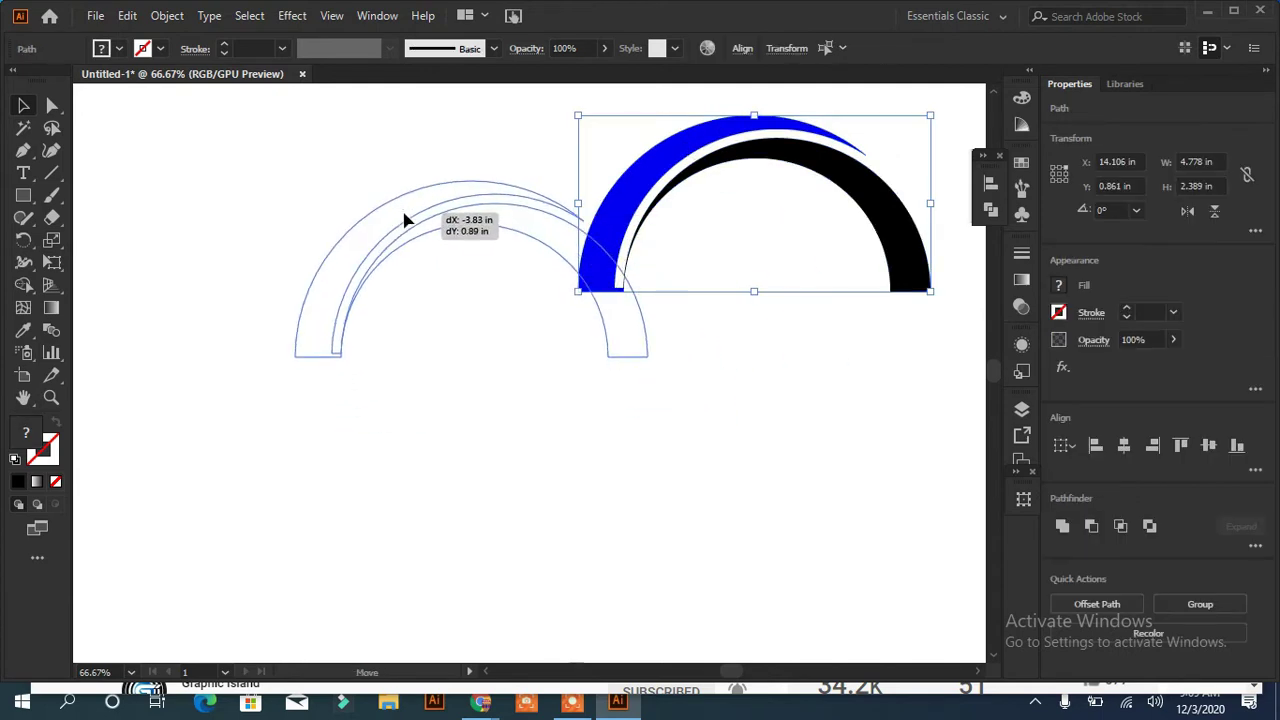
left_click(1200, 604)
right_click(592, 274)
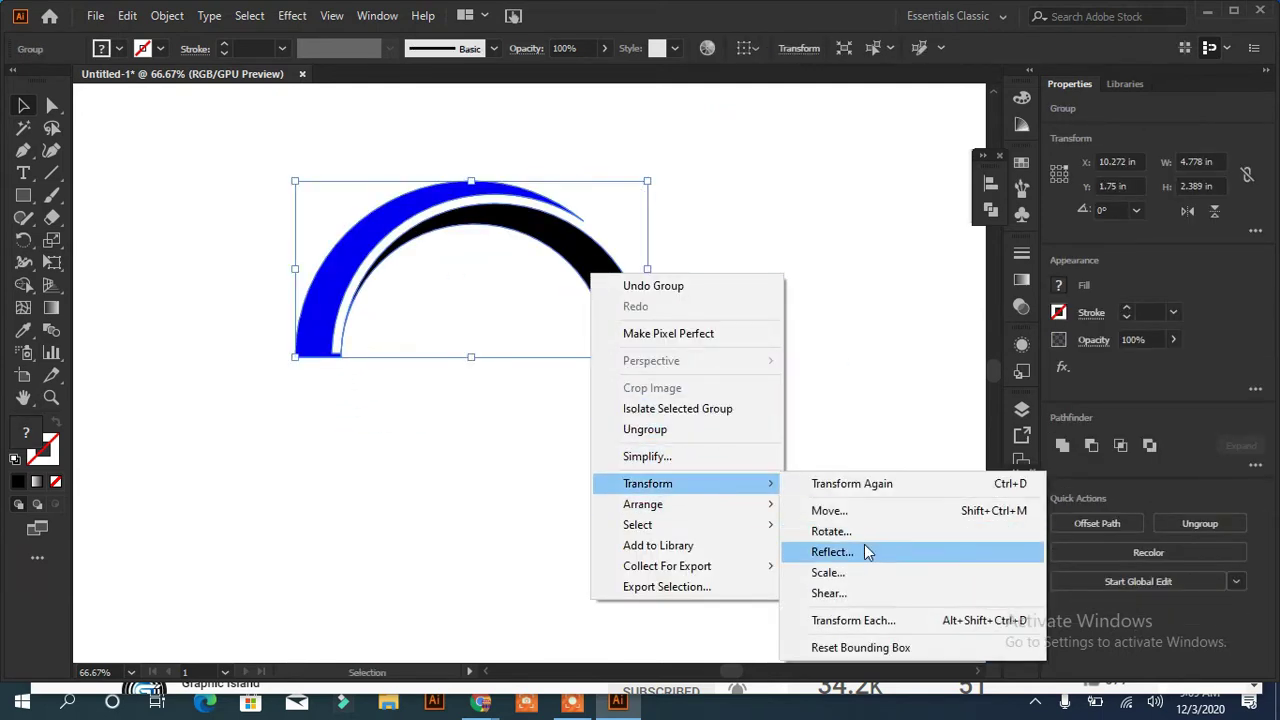
left_click(832, 552)
left_click(891, 443)
key("shift+Down")
key("shift+Down")
key("shift+Down")
key("shift+Down")
key("shift+Down")
key("shift+Down")
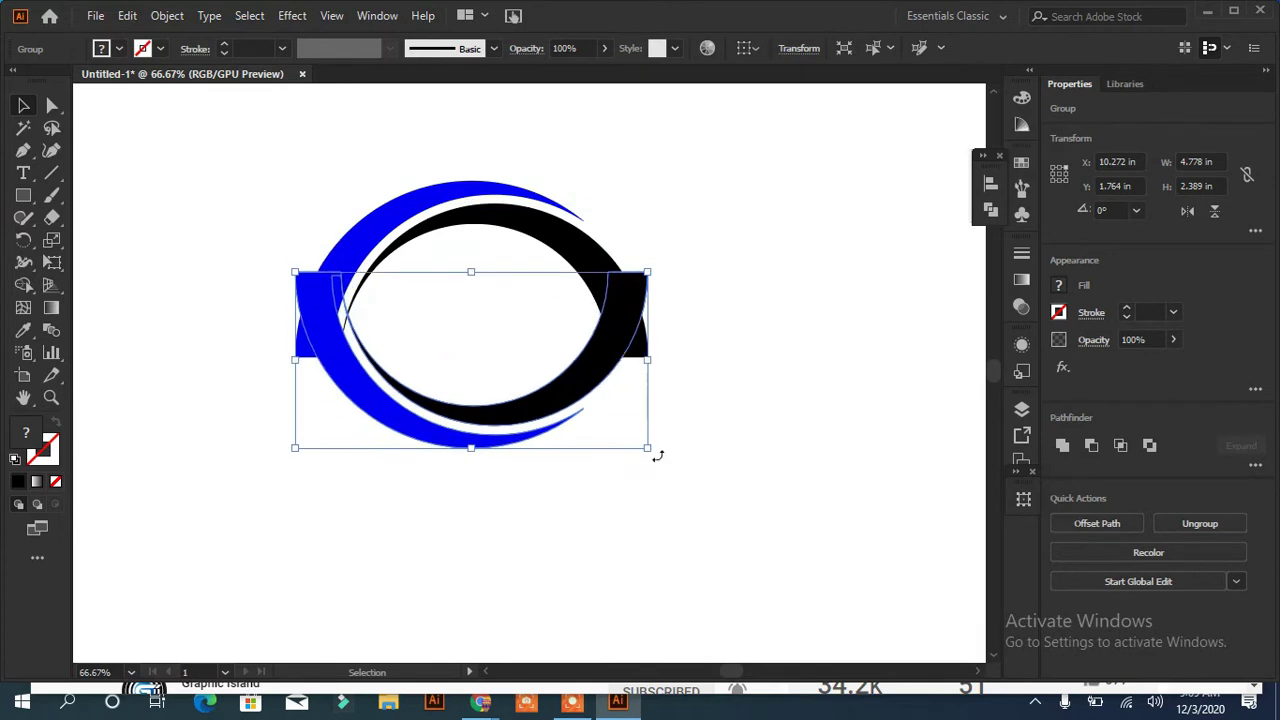
key("shift+Down")
key("shift+Down")
key("shift+Down")
key("shift+Down")
key("shift+Down")
key("shift+Down")
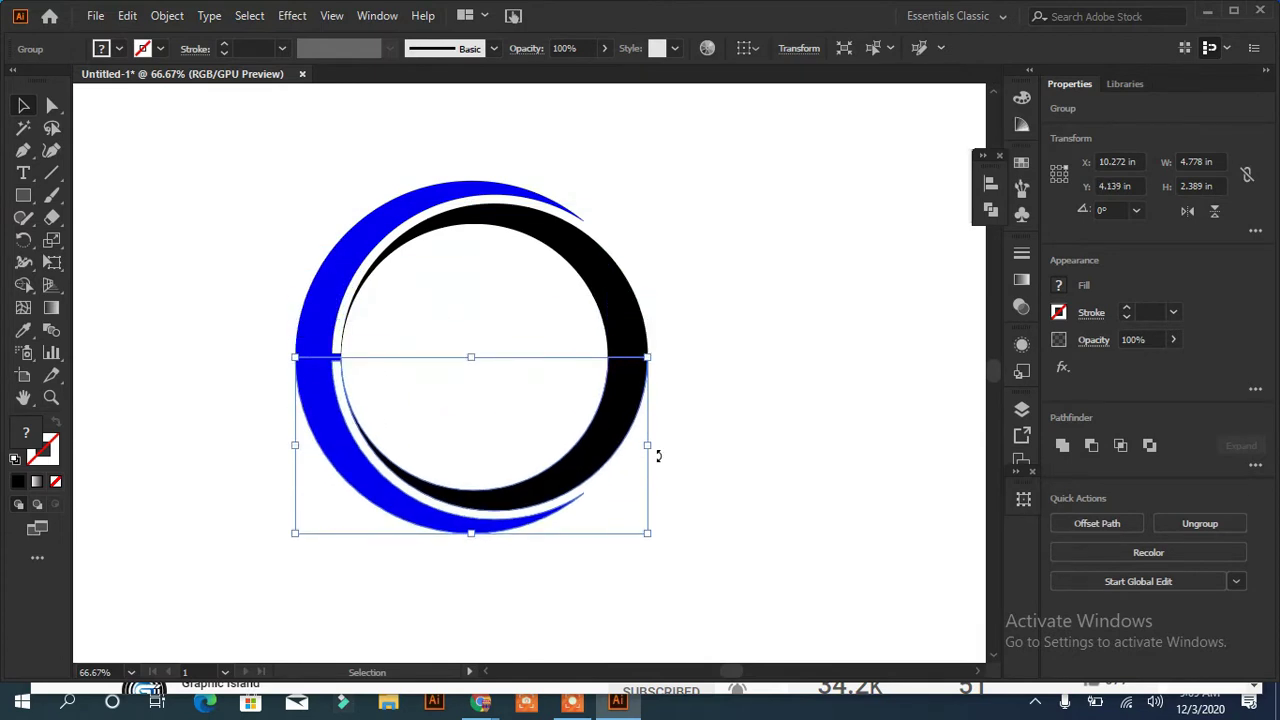
left_click(767, 454)
left_click_drag(733, 527, 177, 503)
left_click(177, 503)
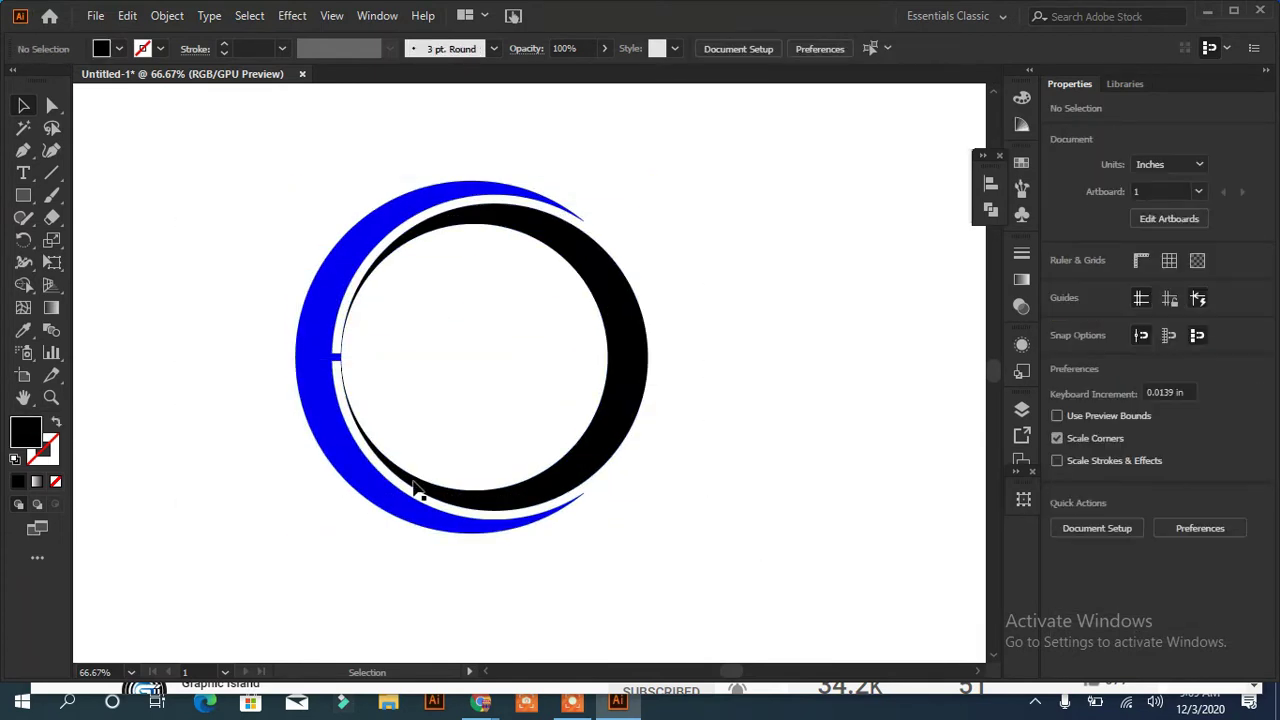
Step: Type 'RGD' on the artboard and enlarge it
left_click(23, 172)
left_click(159, 175)
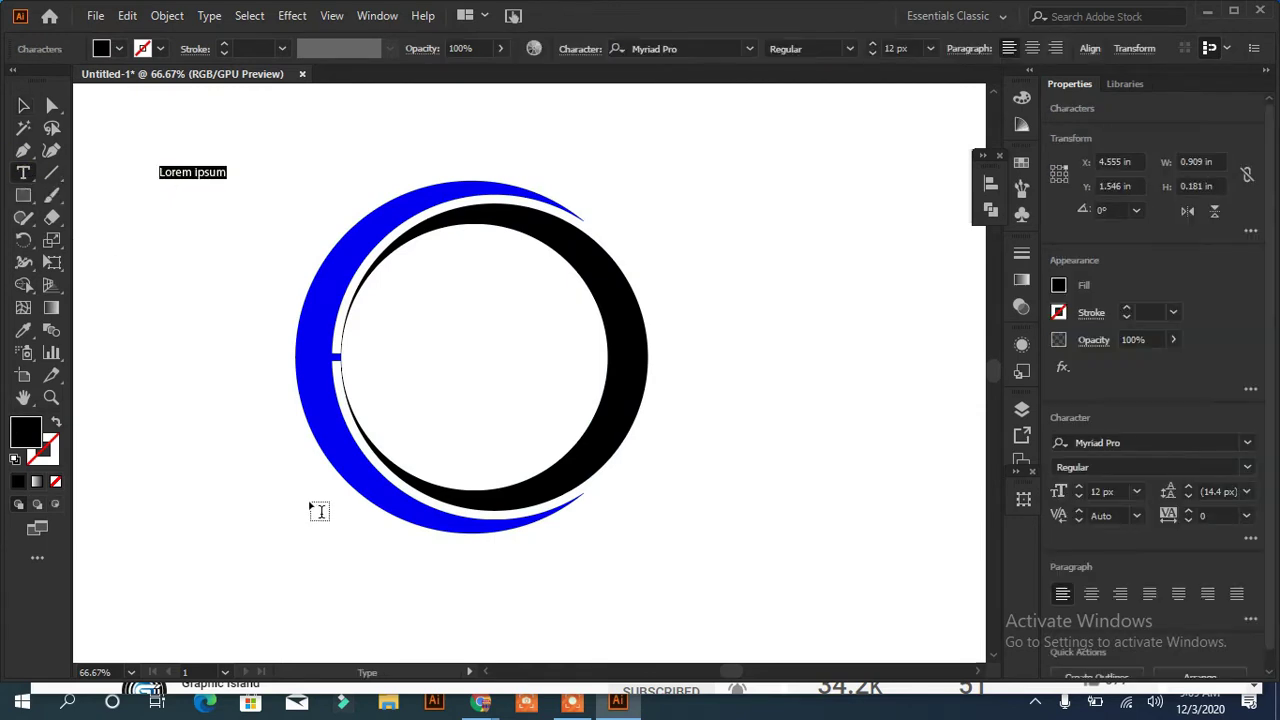
type("RGD")
left_click(23, 105)
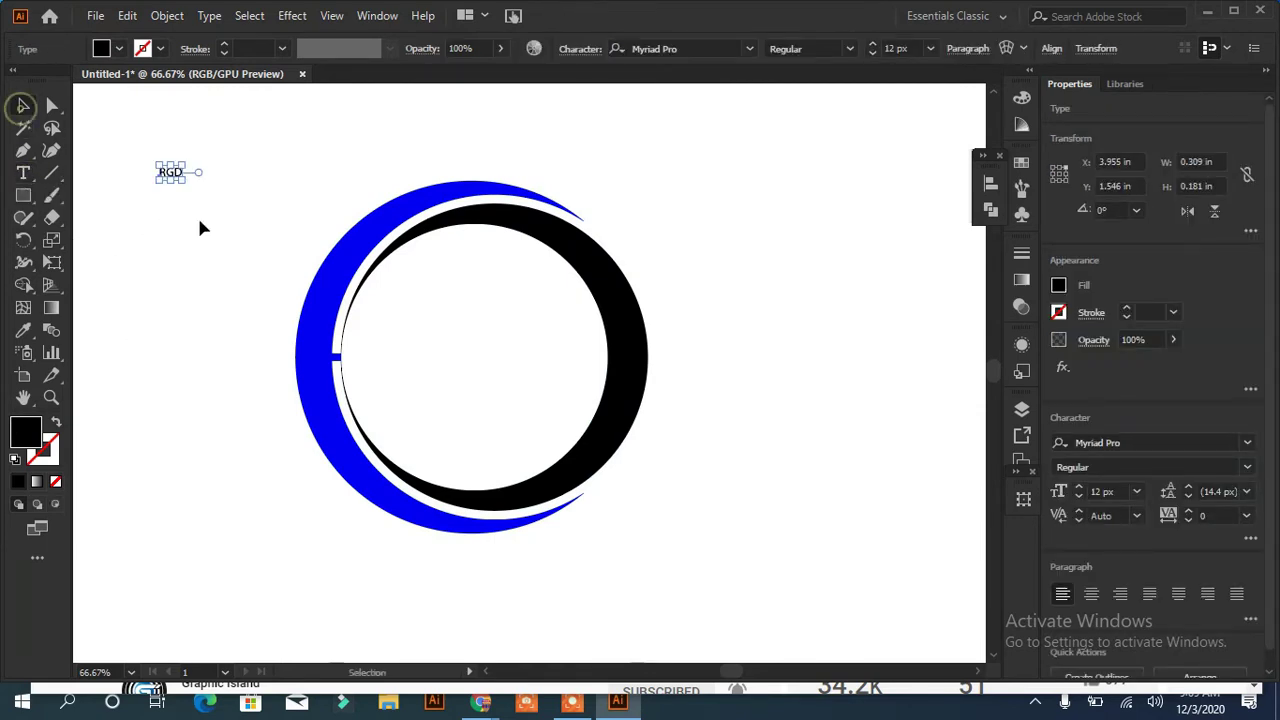
left_click_drag(186, 183, 404, 427)
Step: Set the RGD text to the Ethnocentric font, enlarge and reposition it
left_click(749, 48)
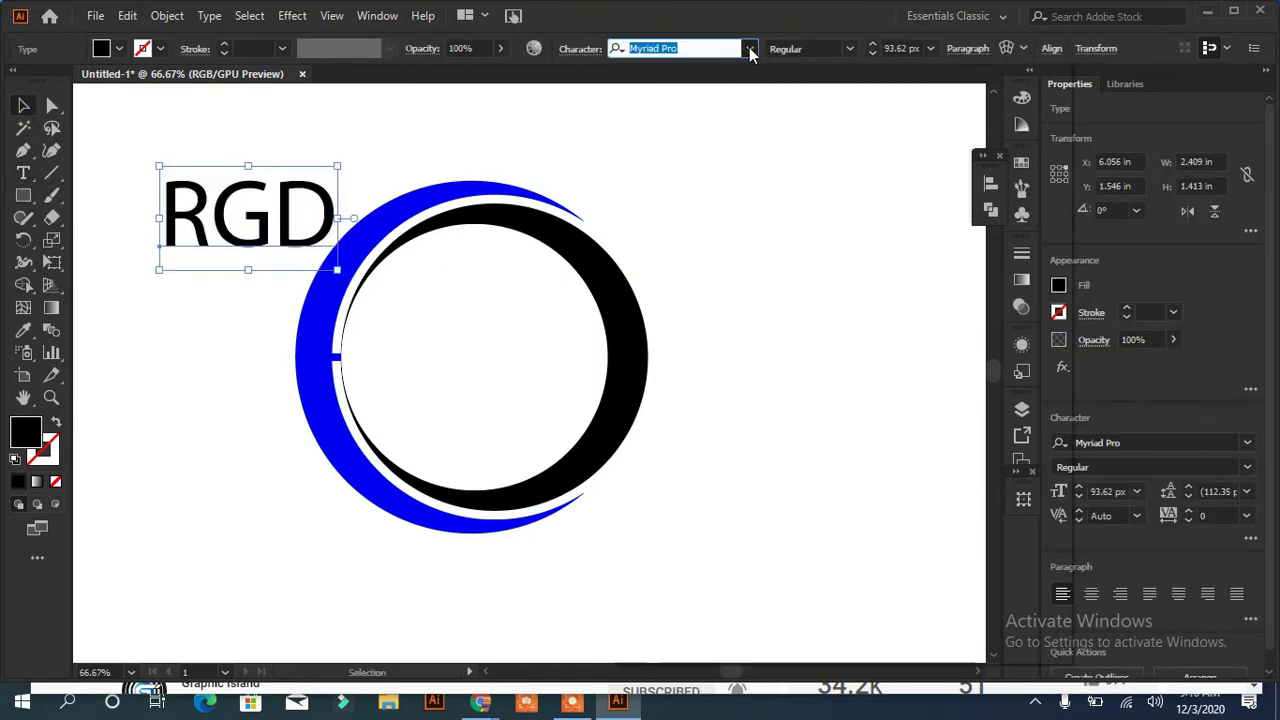
scroll(1066, 210, "down", 4)
left_click_drag(1066, 210, 1061, 281)
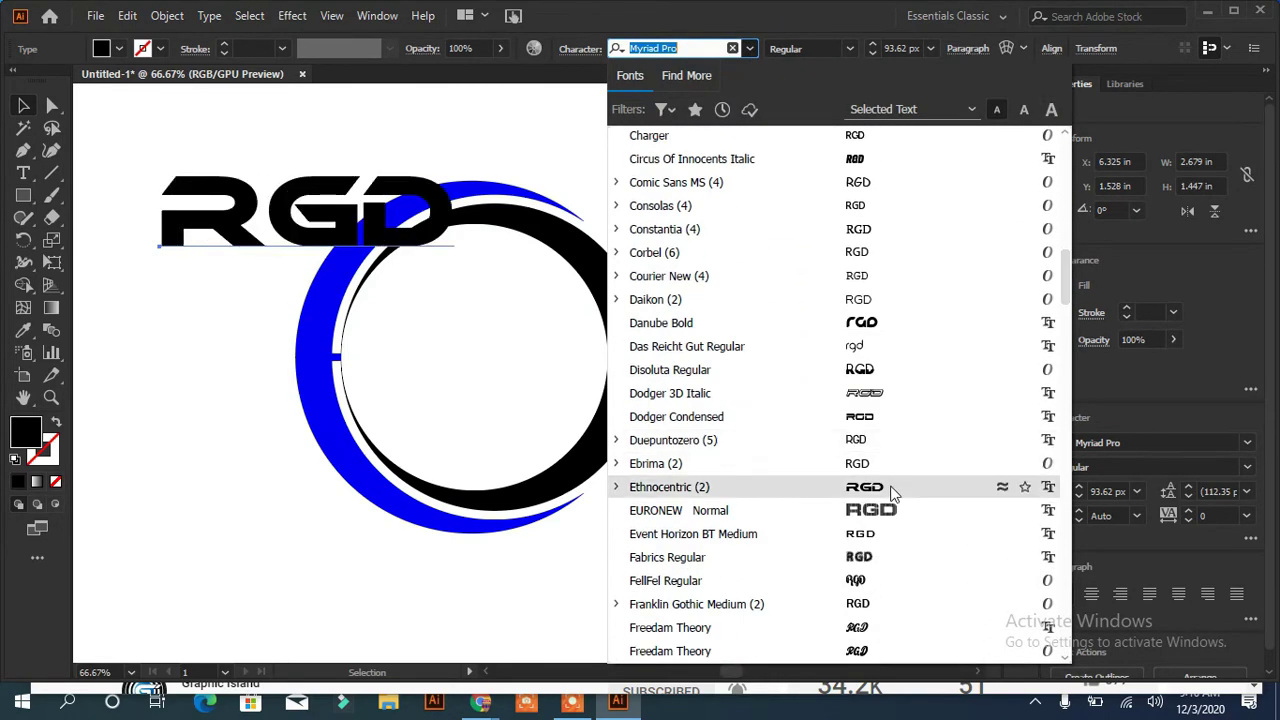
left_click(893, 493)
left_click_drag(459, 280, 570, 321)
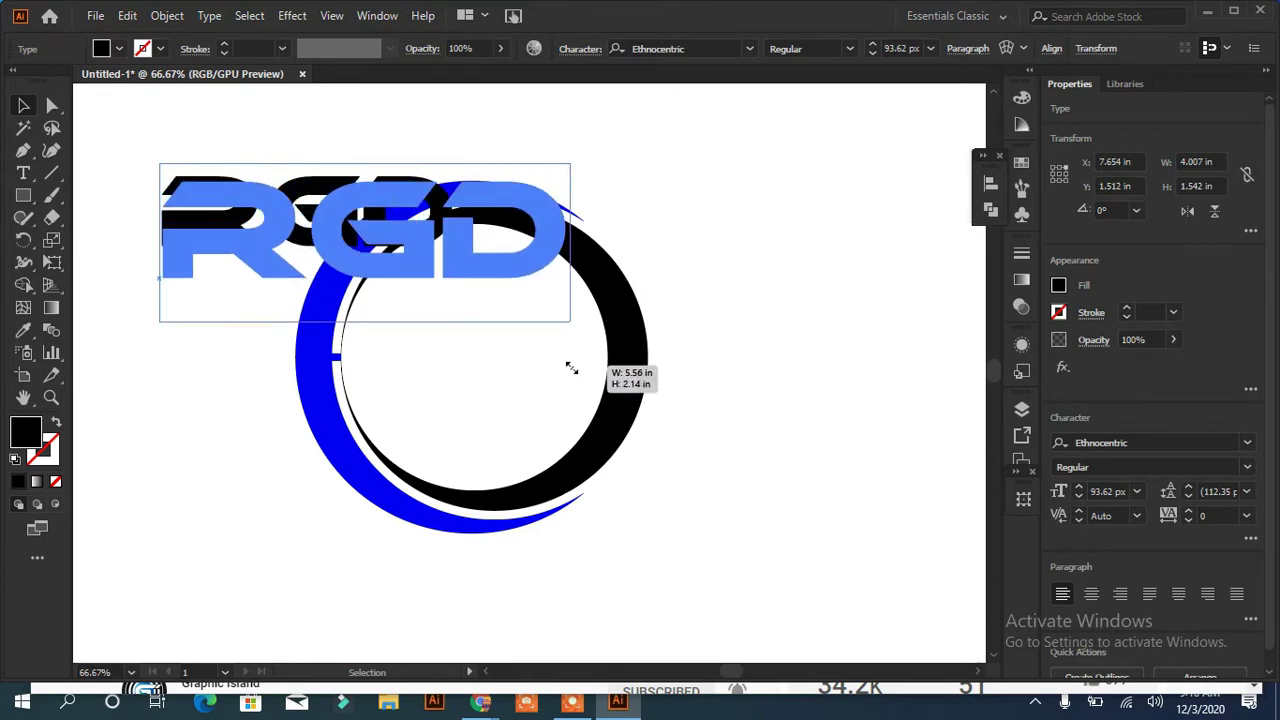
mouse_move(460, 303)
left_mouse_down()
mouse_move(535, 373)
mouse_move(819, 200)
left_mouse_up()
Step: Place RGD right of the emblem and convert it to outlines
left_click_drag(300, 409, 115, 409)
mouse_move(808, 199)
left_mouse_down()
mouse_move(720, 357)
mouse_move(745, 407)
left_mouse_up()
right_click(745, 407)
left_click(811, 146)
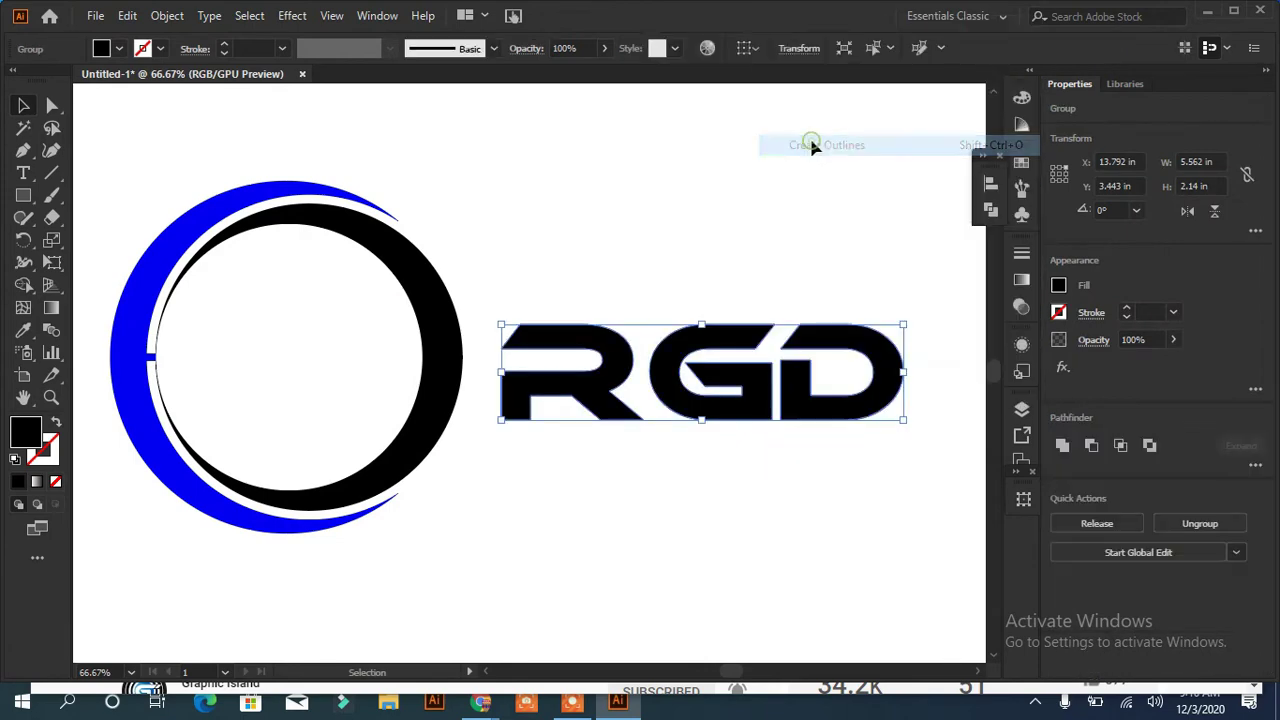
Step: Ungroup the outlined RGD letters and move the G and D closer to the R
right_click(758, 409)
left_click(806, 231)
left_click(773, 512)
left_click_drag(738, 416, 706, 418)
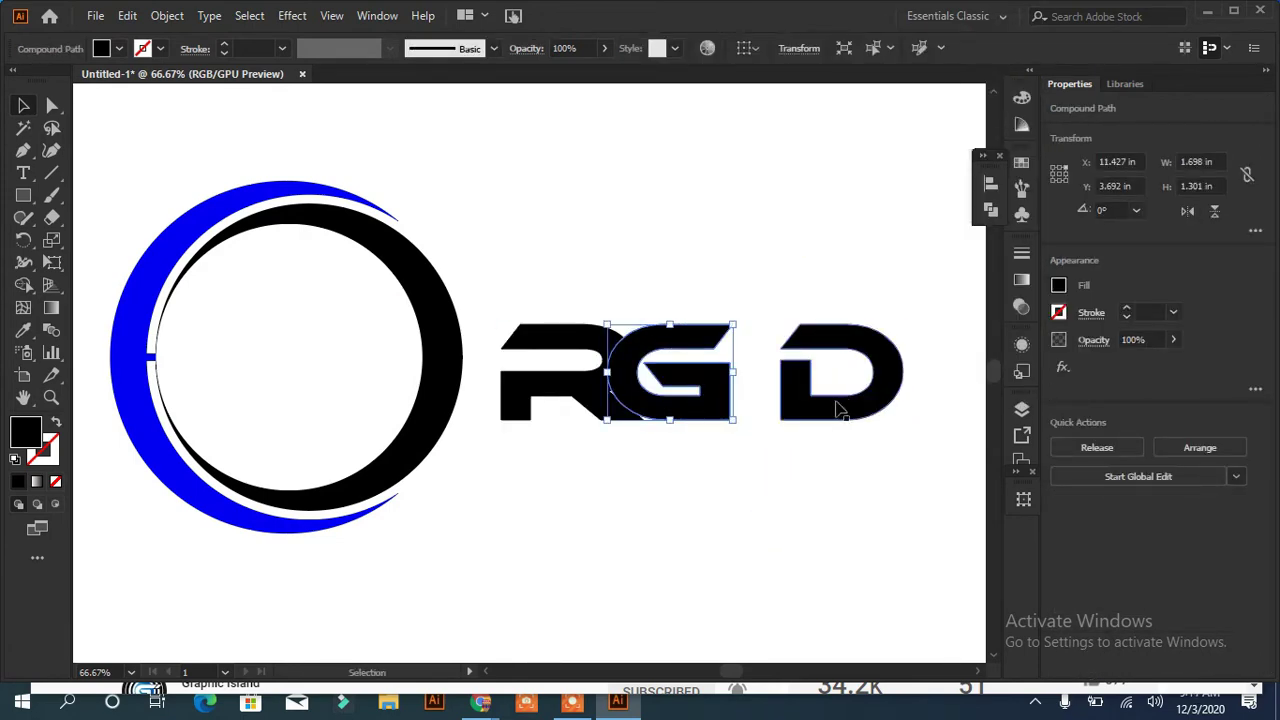
left_click_drag(858, 411, 815, 411)
left_click(795, 485)
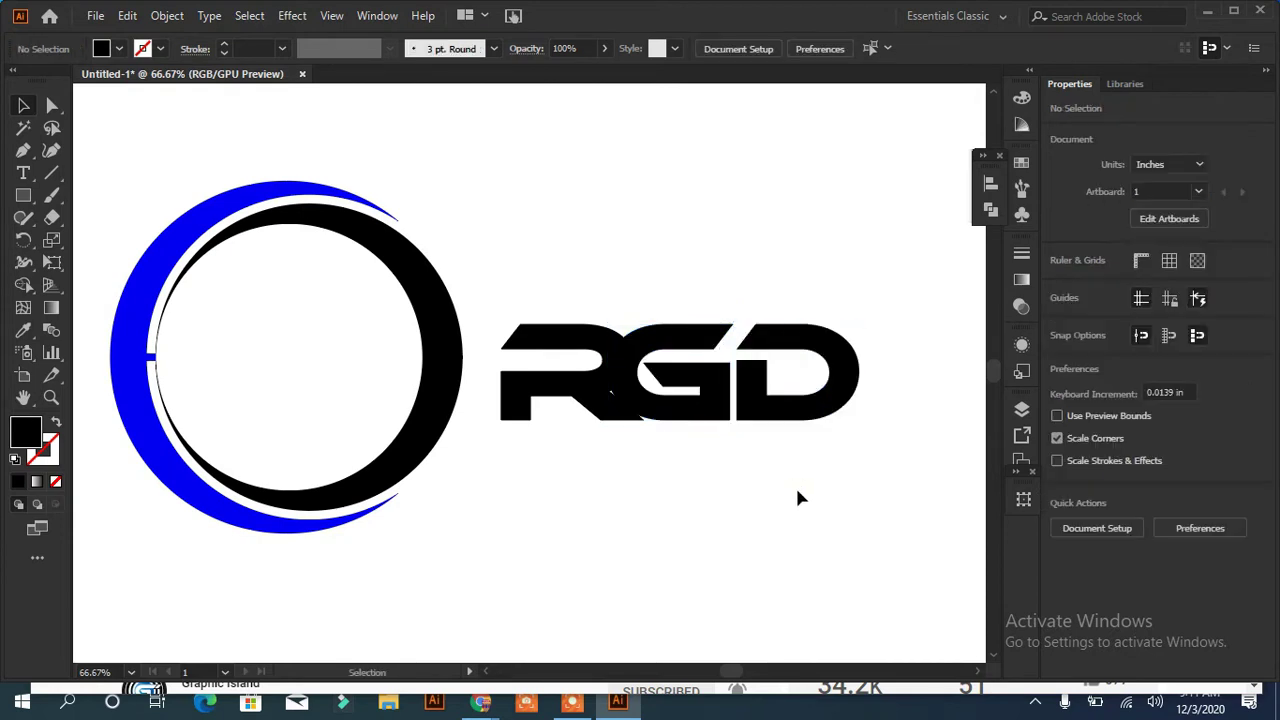
Step: Nudge the G left, drag a copy over the R, and select the overlapping R and G
left_click(638, 393)
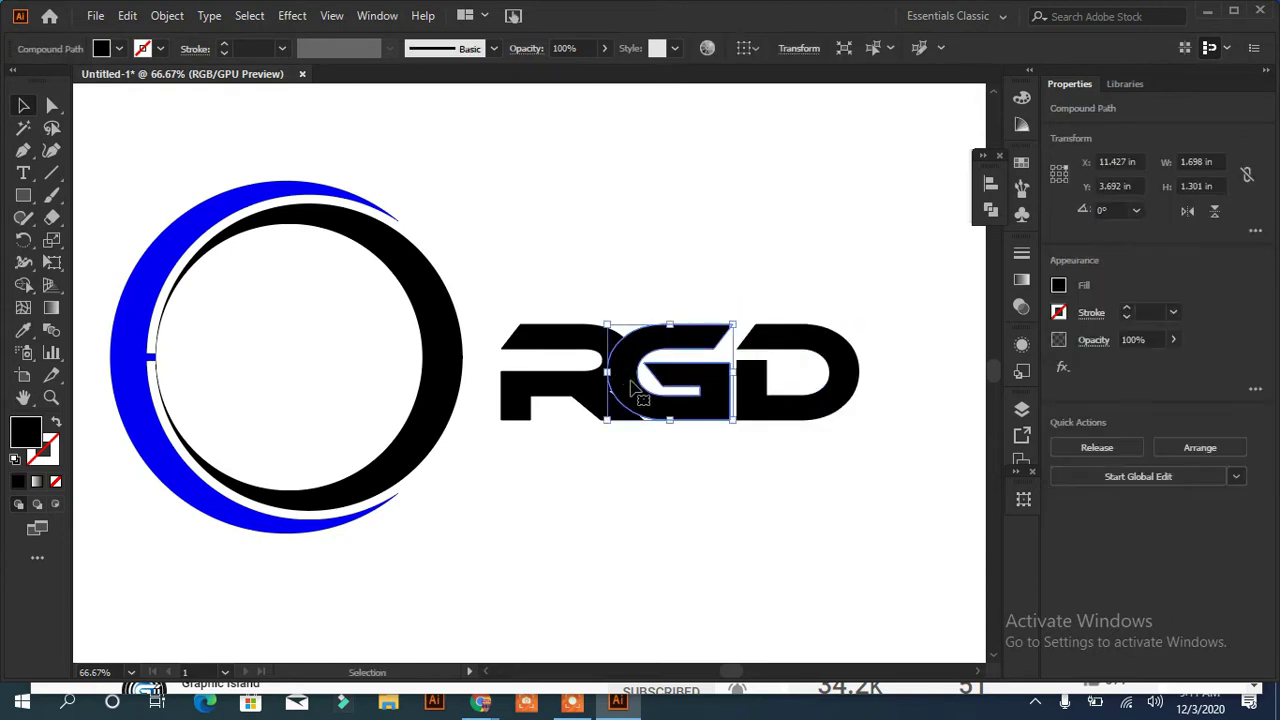
left_click(872, 476)
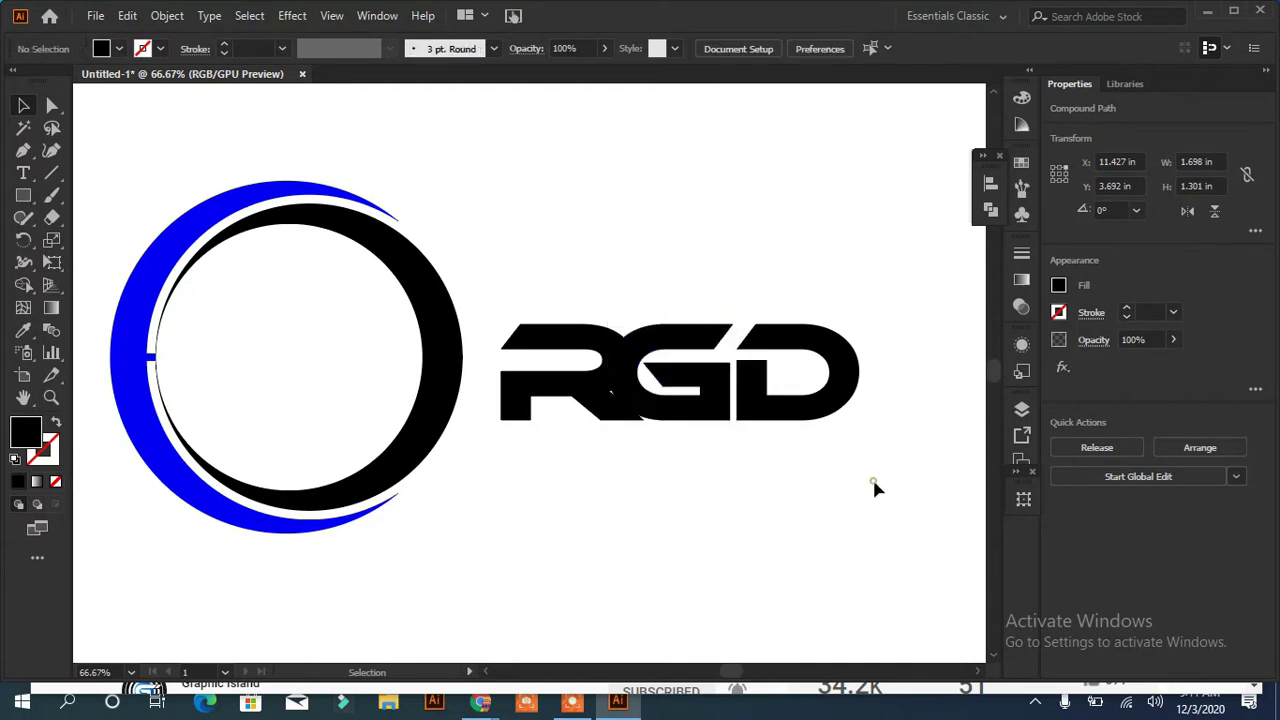
left_click(684, 420)
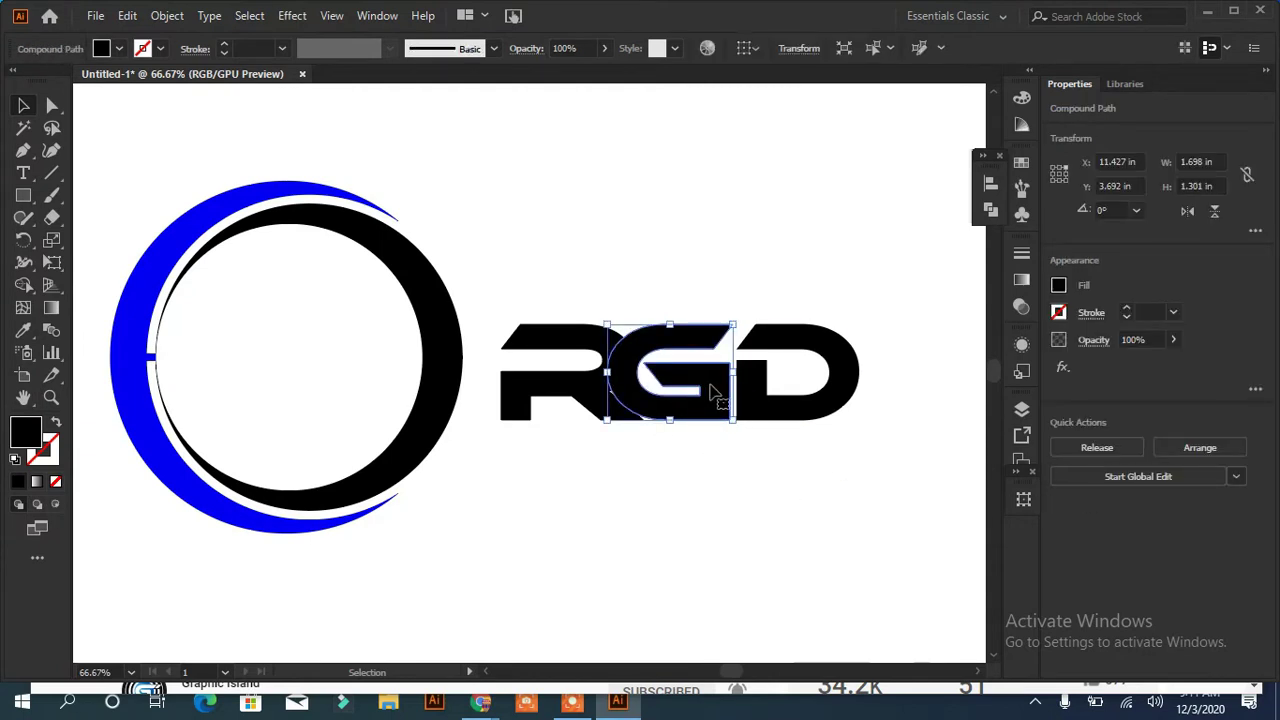
key("Left")
key("Left")
left_click_drag(713, 385, 722, 390)
left_click_drag(560, 295, 664, 513)
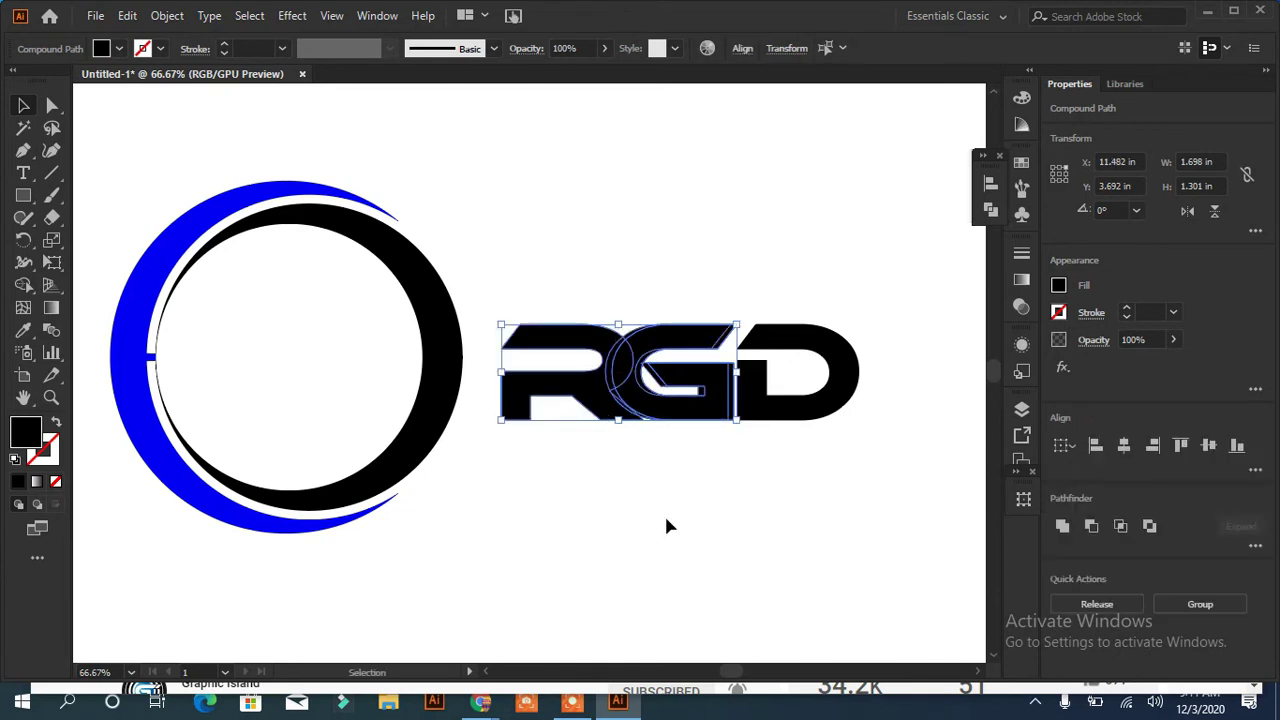
left_click(668, 490)
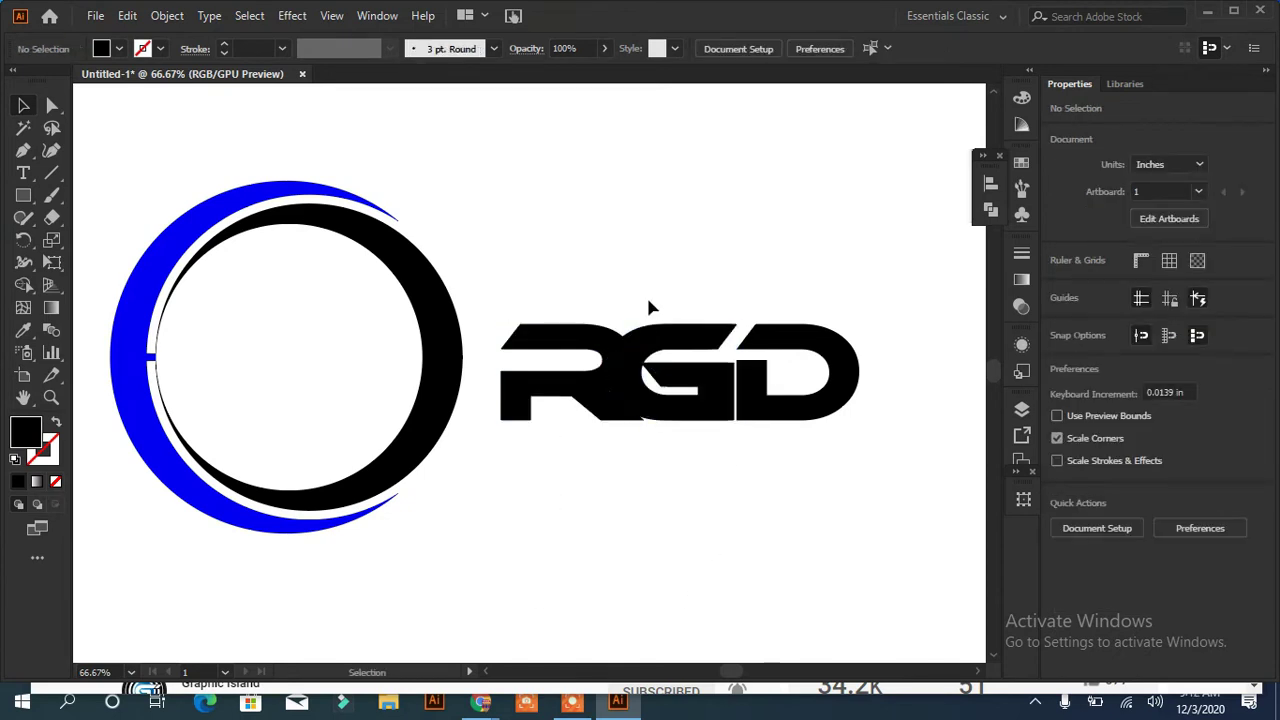
left_click_drag(652, 306, 588, 570)
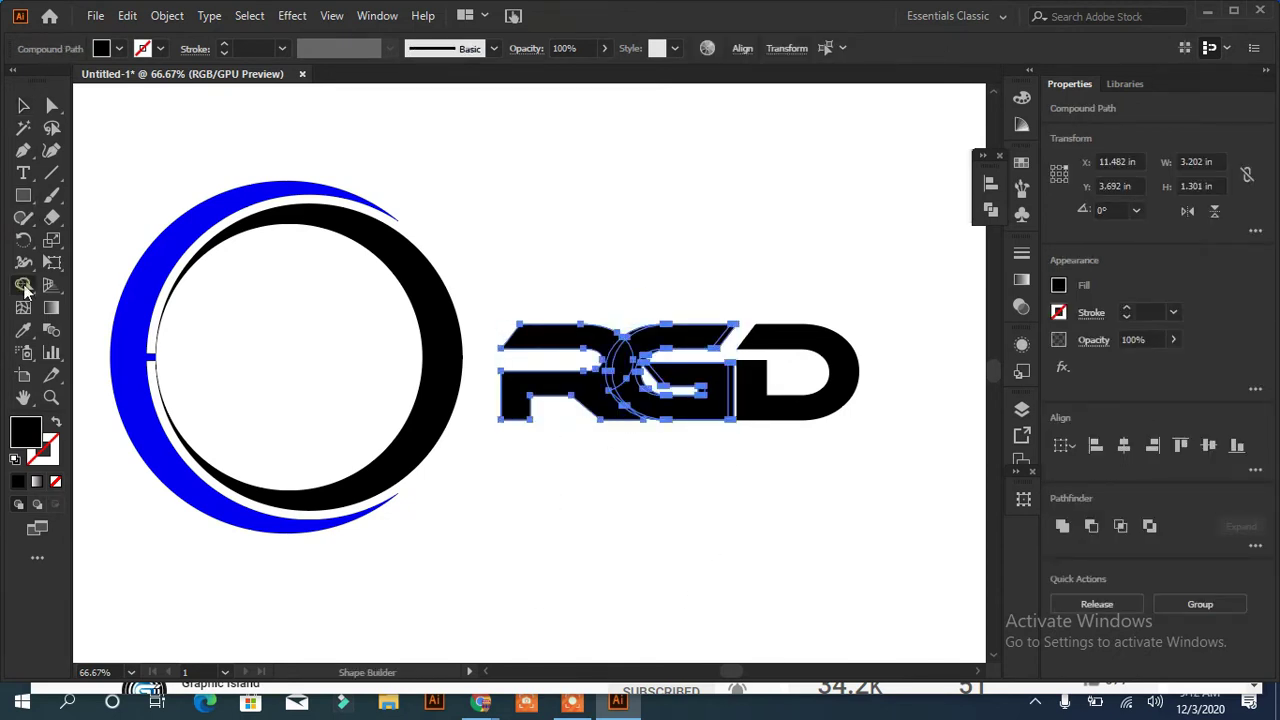
Step: Zoom in and merge the overlapping R and G regions with Shape Builder, splitting off the crescent between them
key("ctrl+equal")
key("ctrl+equal")
key("ctrl+equal")
key("shift+m")
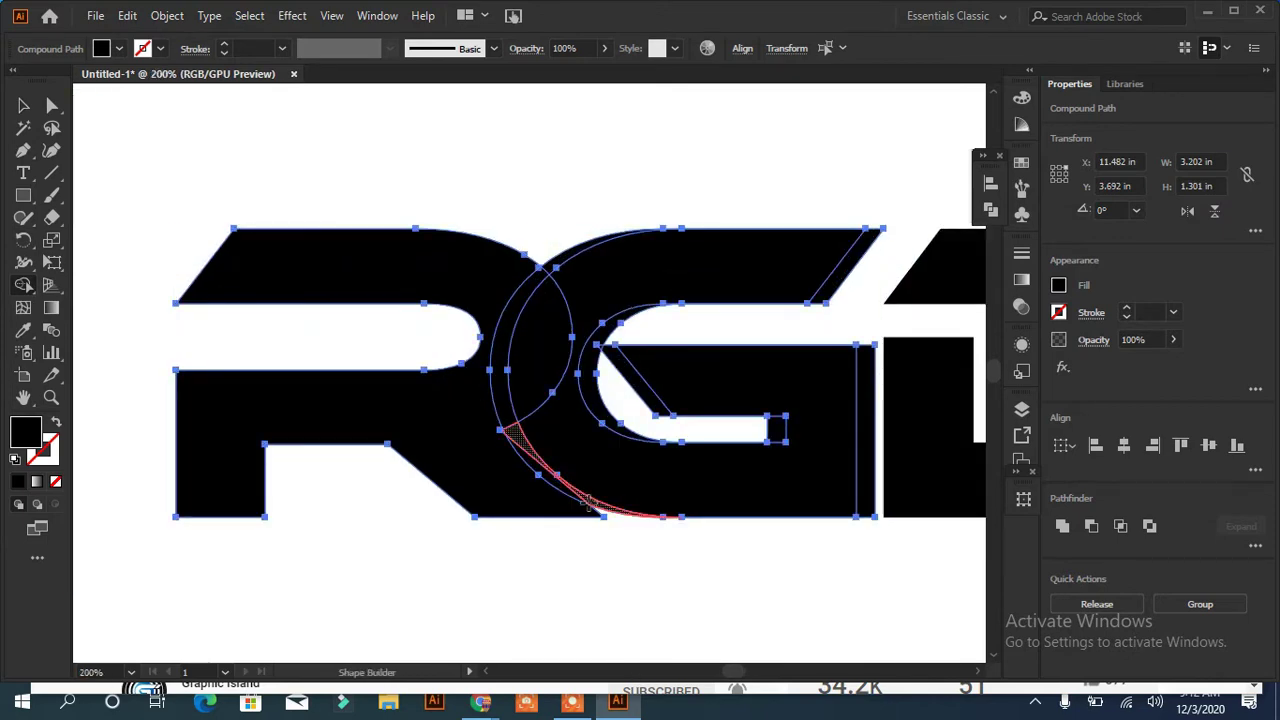
left_click_drag(588, 502, 585, 508)
key("v")
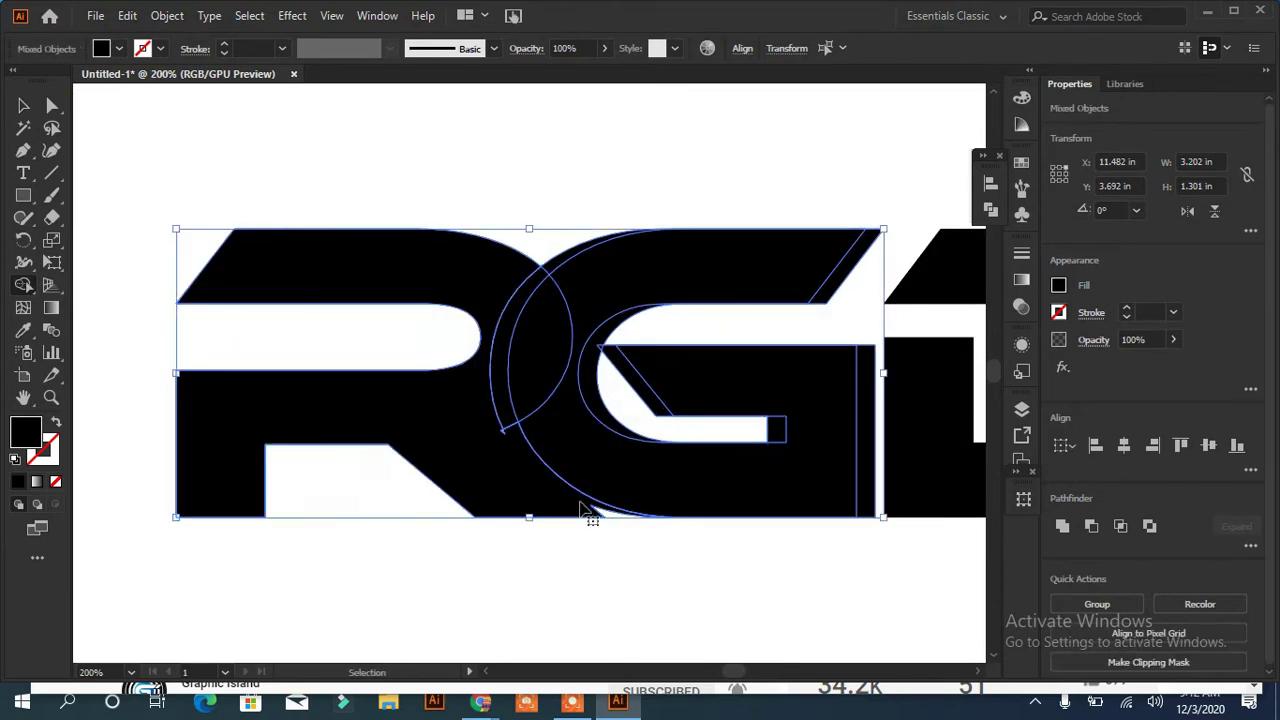
key("shift+m")
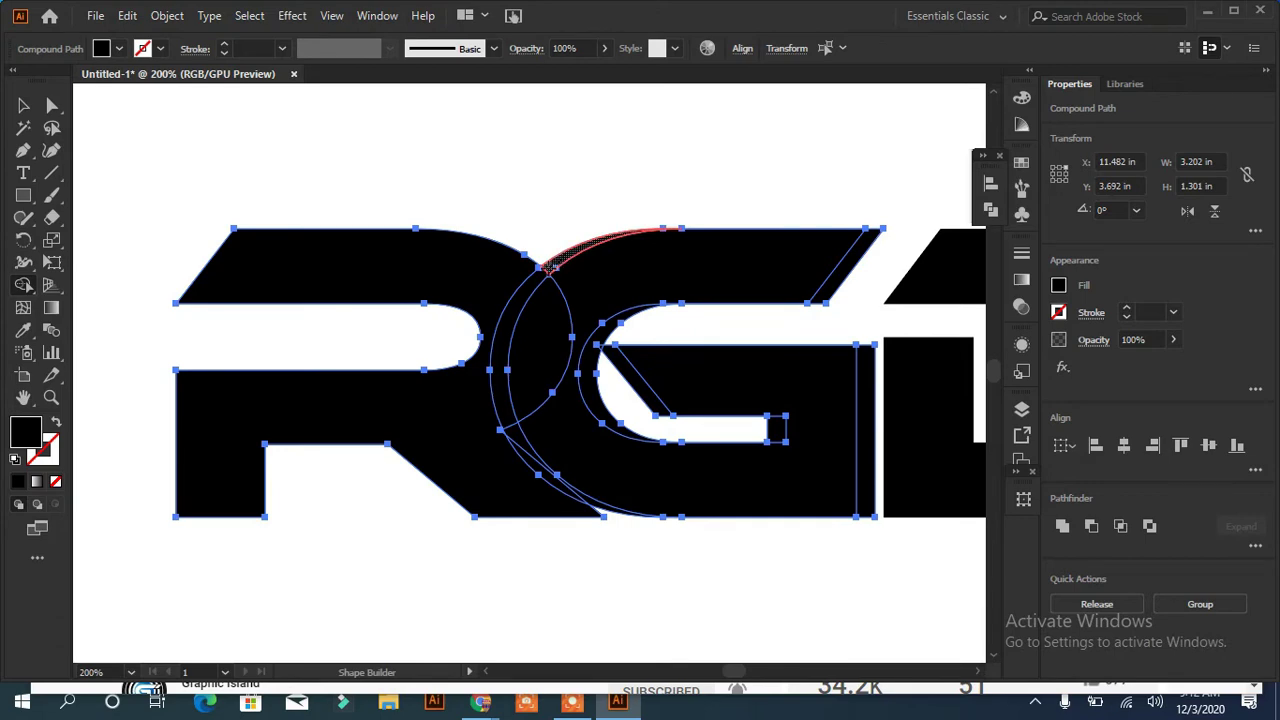
left_click(548, 268)
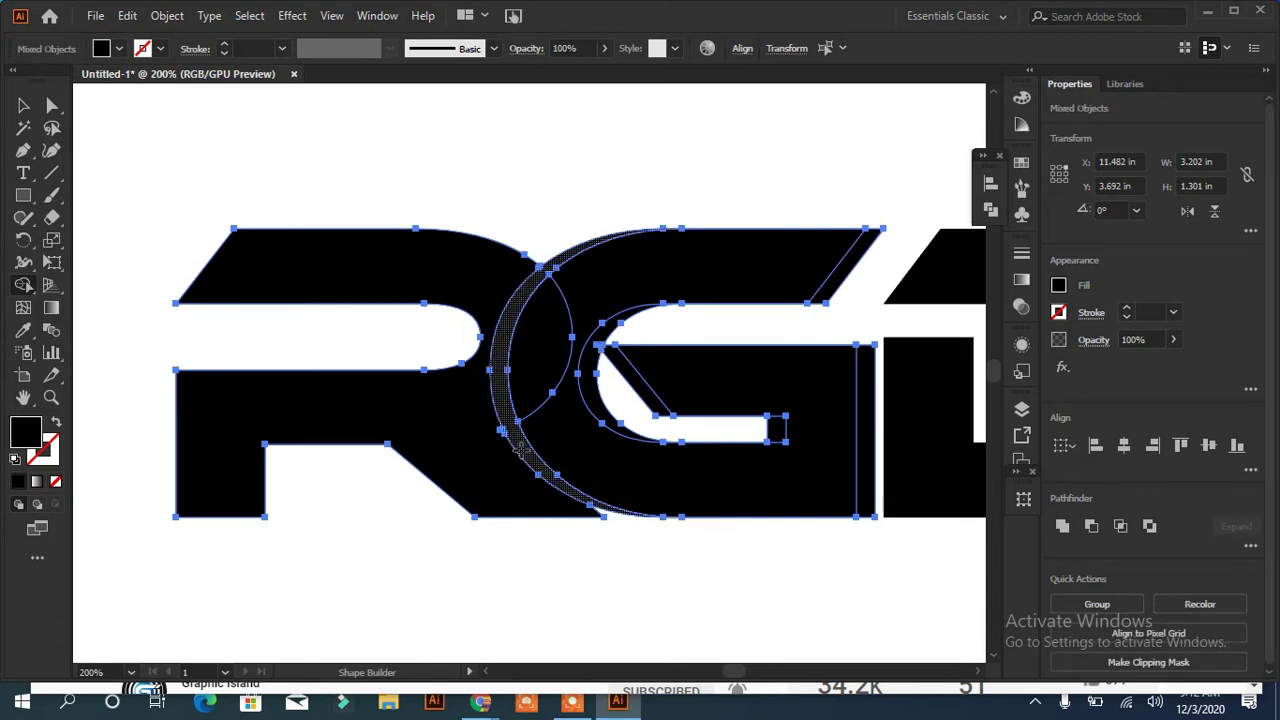
Step: Delete the crescent and the stray G piece to leave a curved white gap, then zoom out
left_click(24, 106)
left_click(720, 597)
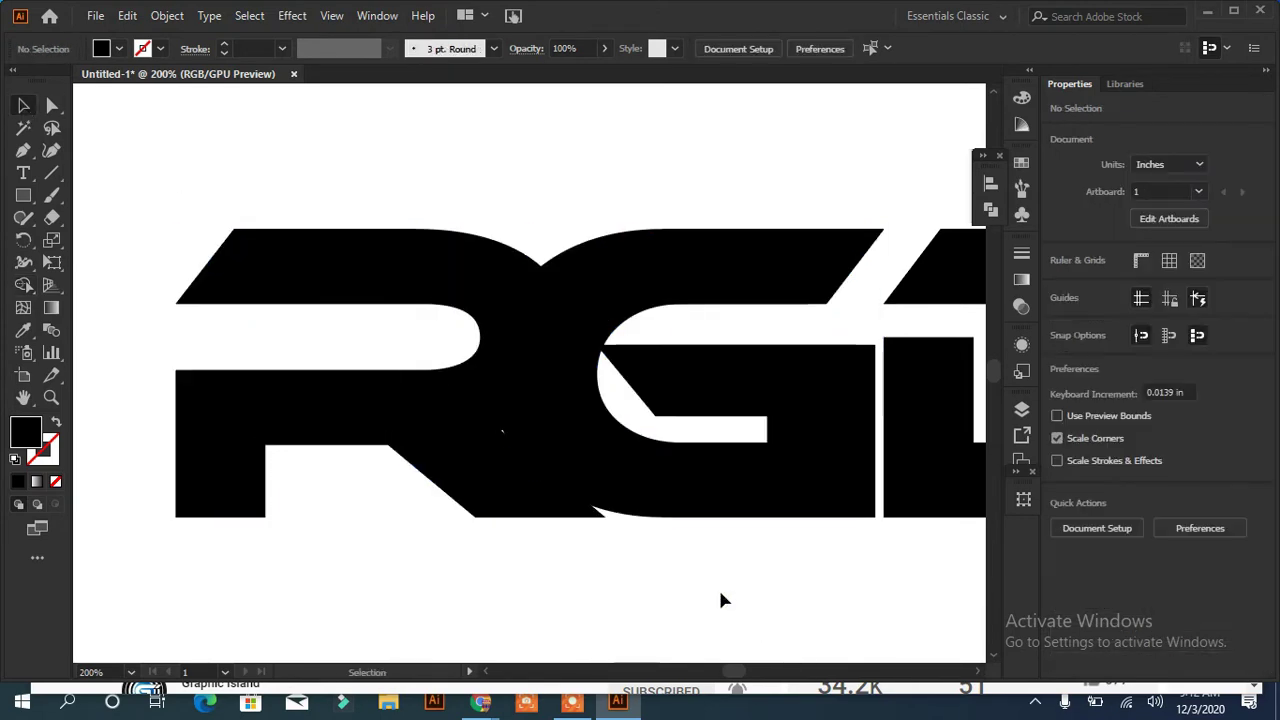
left_click(528, 292)
key("Delete")
left_click(668, 395)
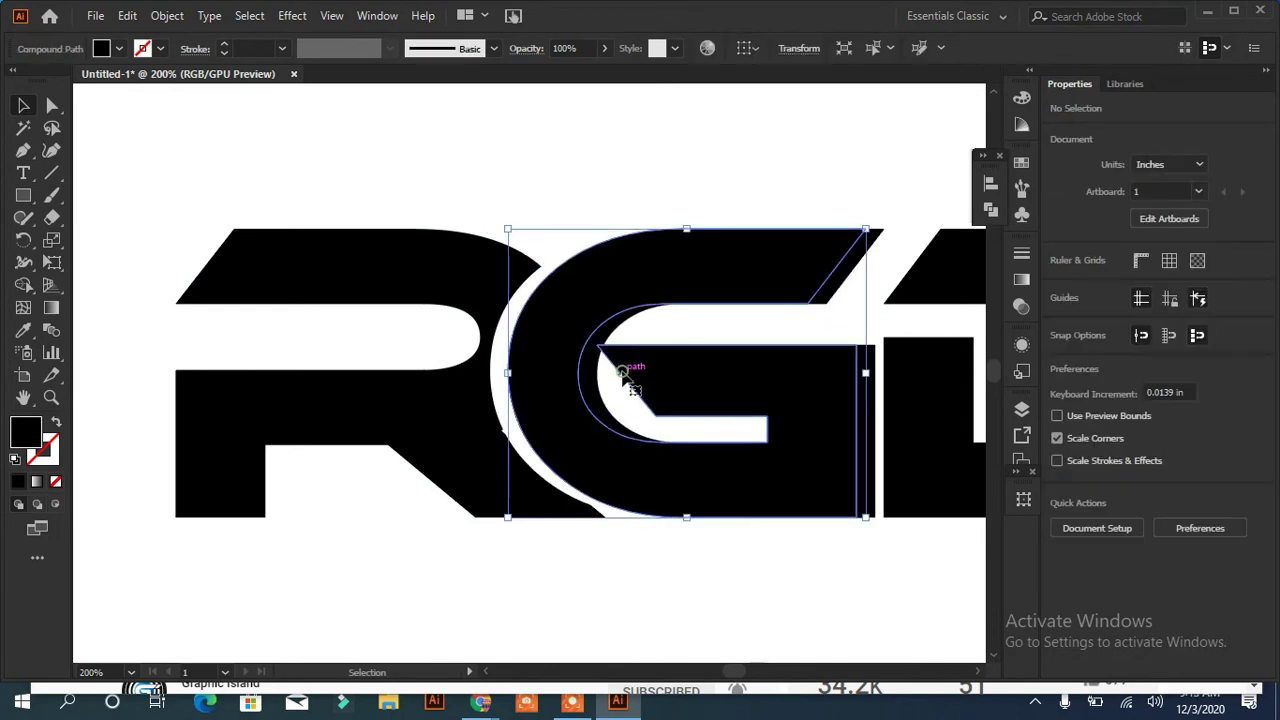
key("Delete")
left_click(500, 430)
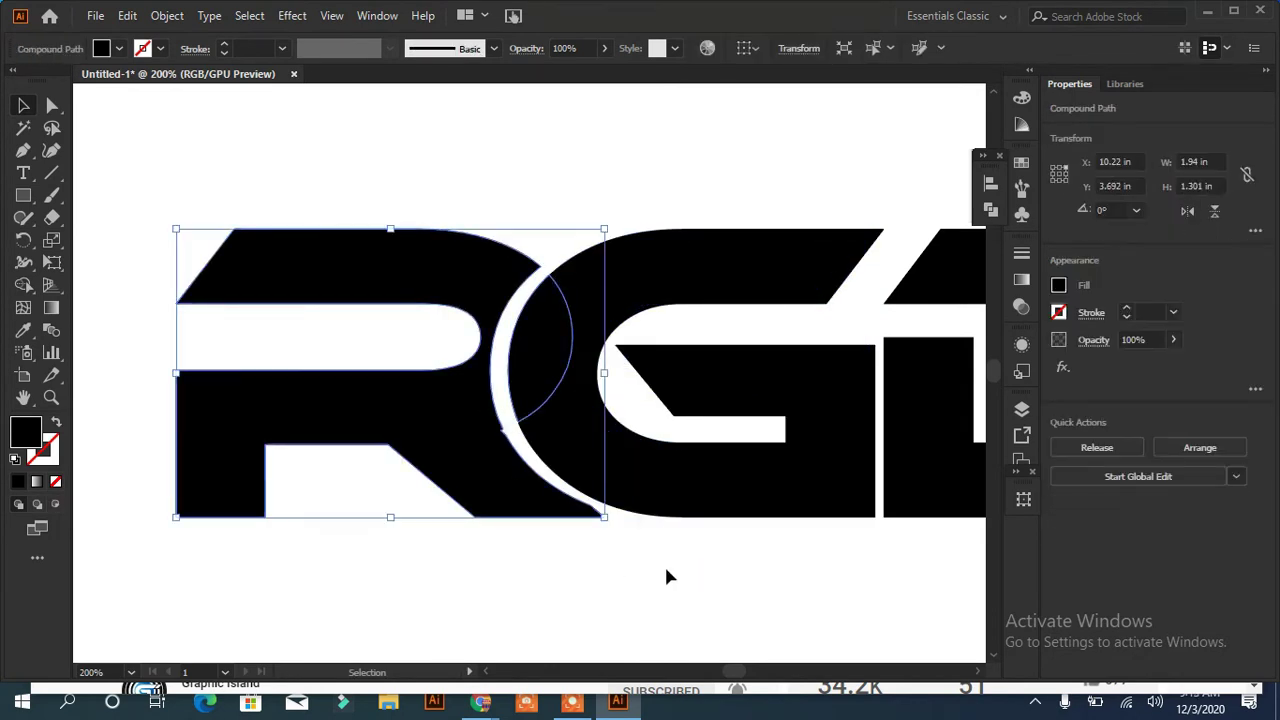
left_click(666, 574)
key("ctrl+minus")
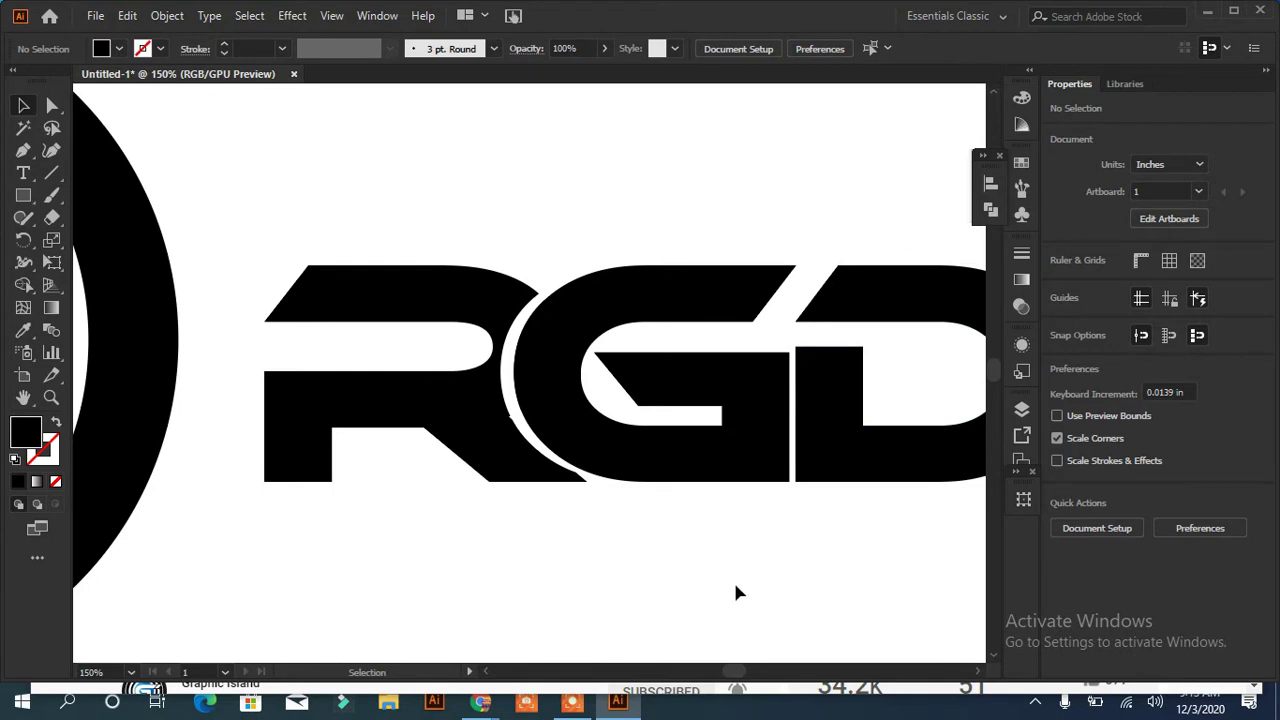
Step: Select the D's top-left corner anchors, then nudge the whole D slightly right
left_click(808, 408)
key("a")
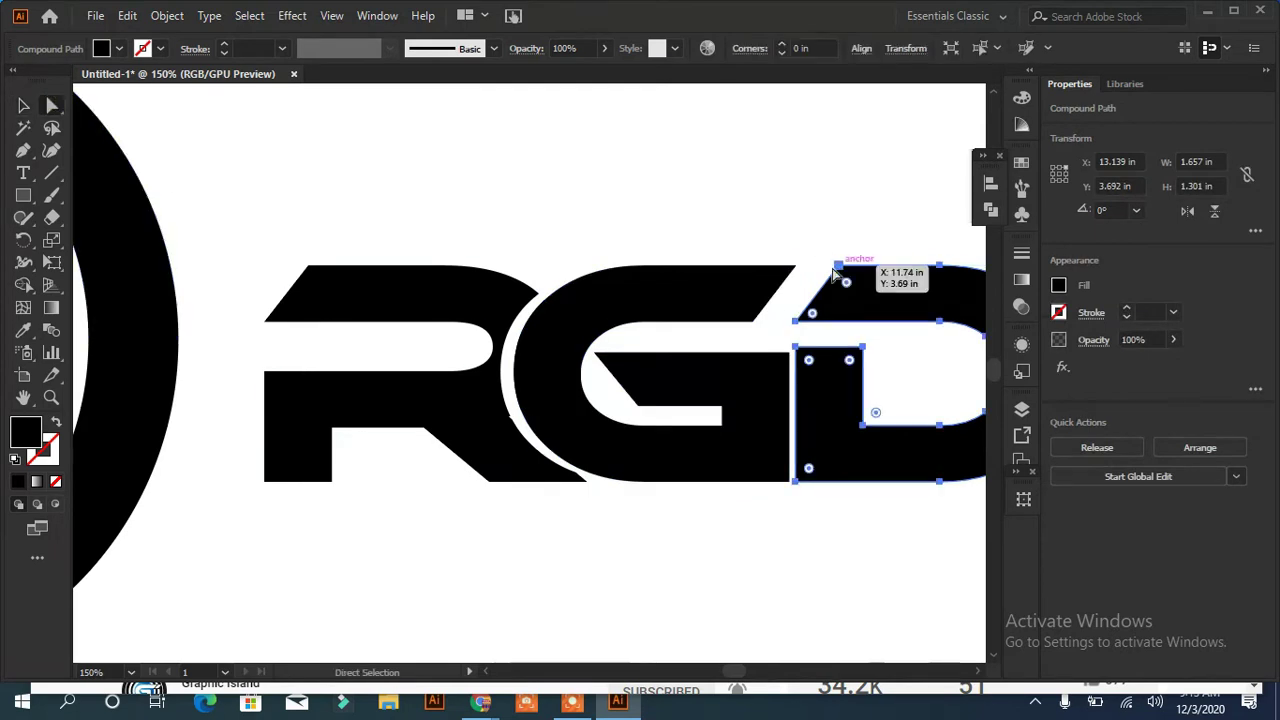
left_click(791, 331)
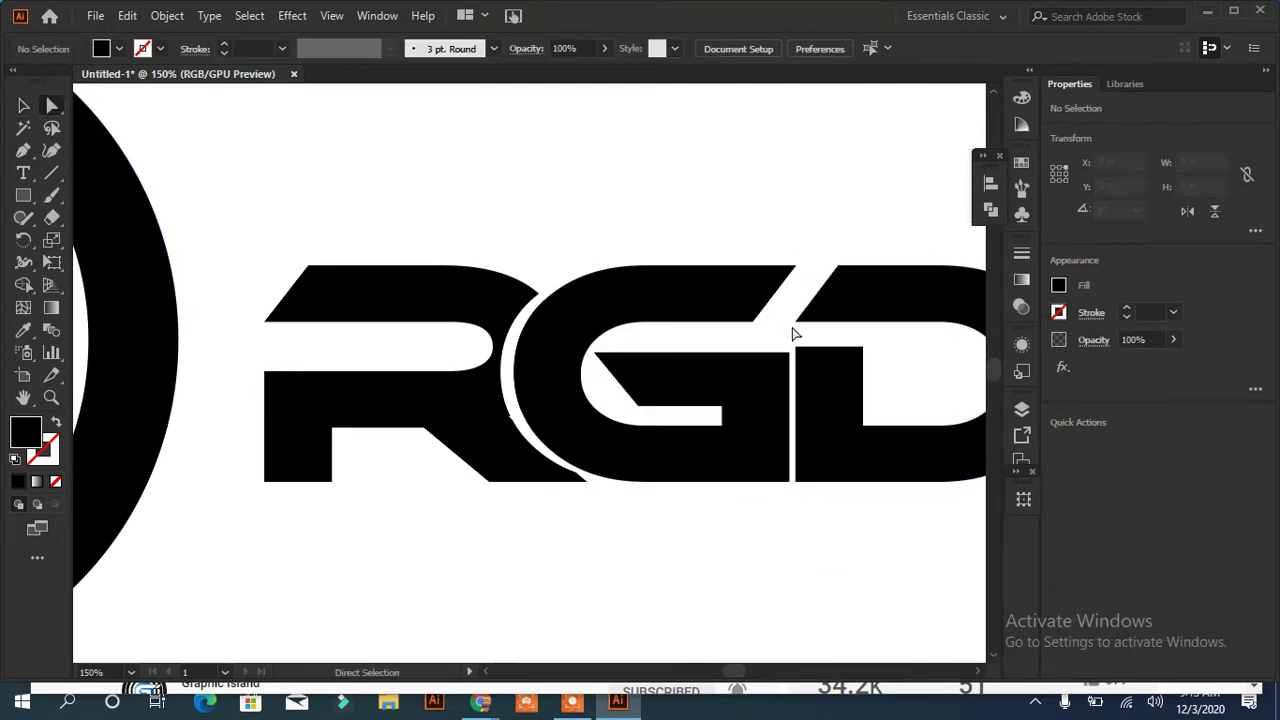
left_click(838, 270)
left_click(835, 283)
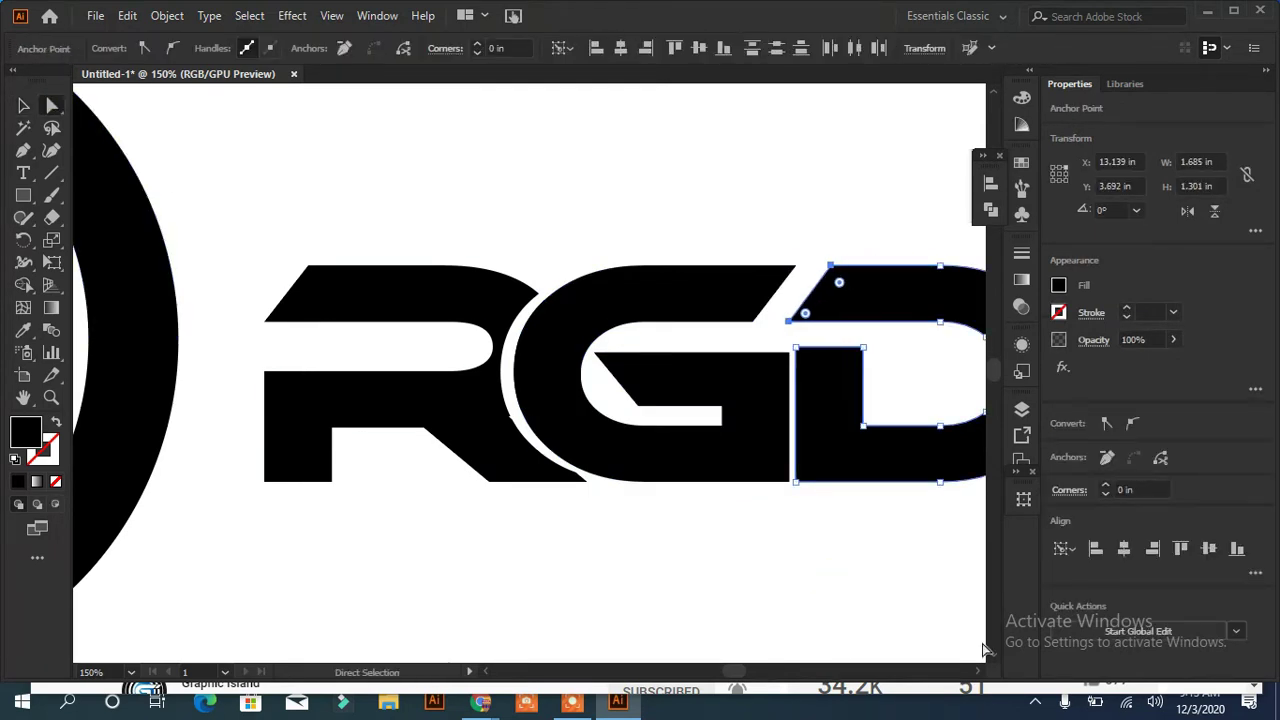
left_click(837, 537)
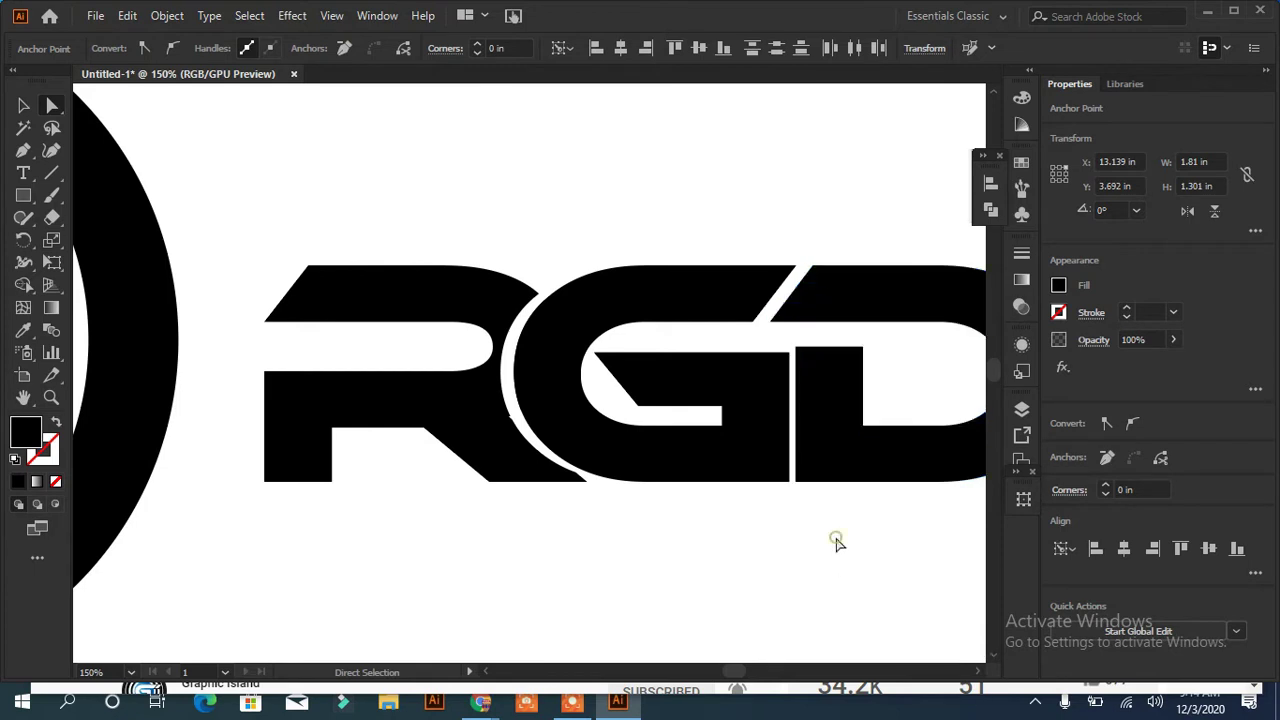
left_click(820, 431)
key("v")
key("Right")
key("Right")
key("Right")
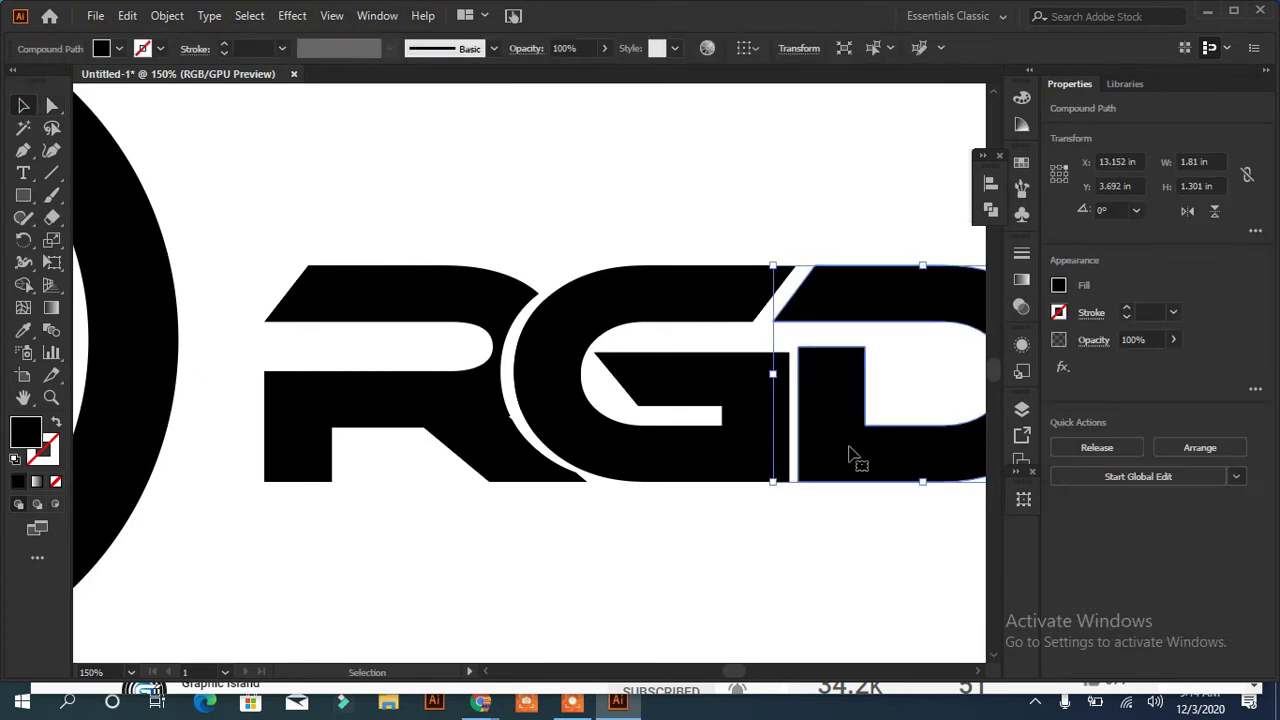
left_click(807, 549)
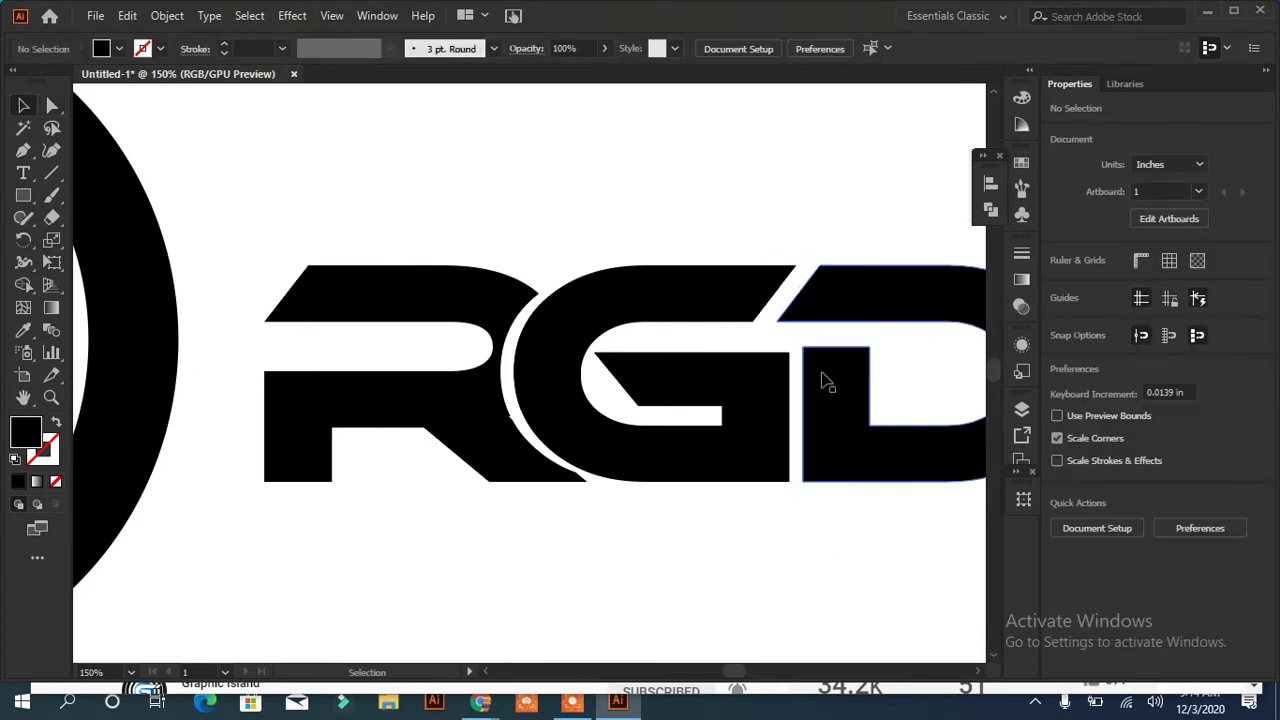
Step: Adjust the D's diagonal top-left anchors so its slanted corner reaches further left, then fit the artboard
left_click(823, 377)
key("a")
left_click(871, 349)
left_click(803, 349, "shift")
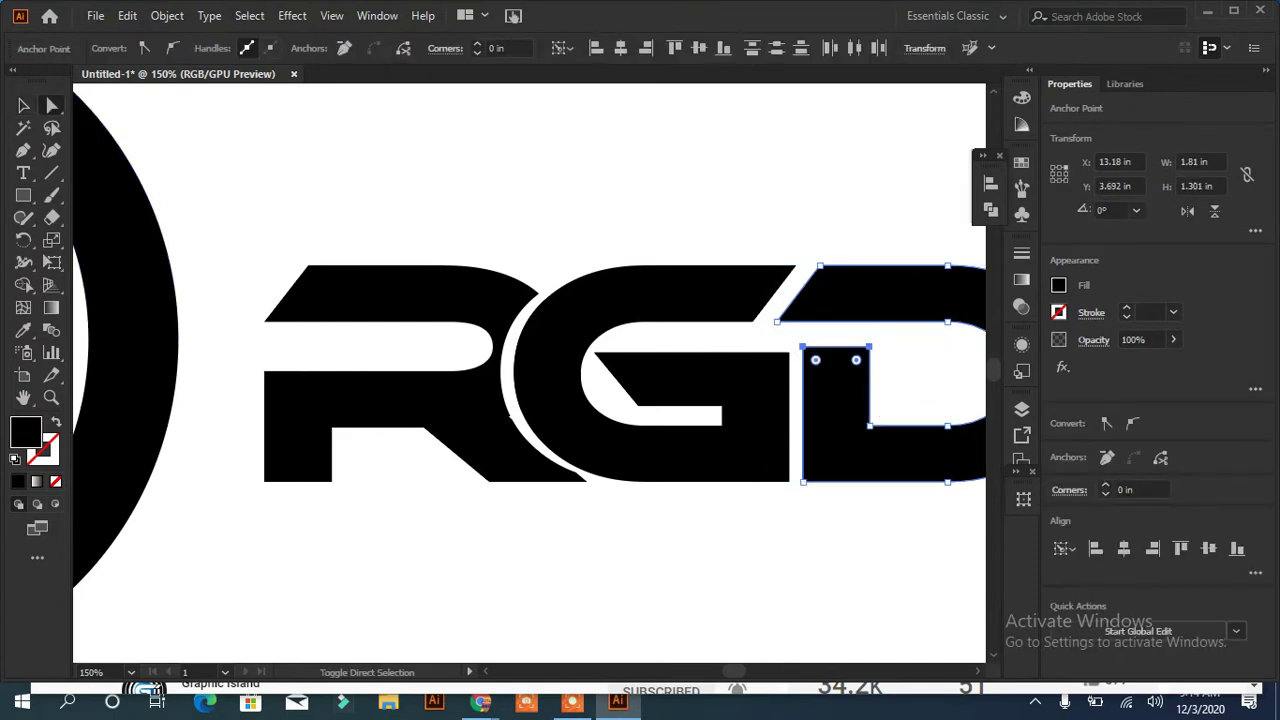
left_click(818, 560)
left_click(778, 321)
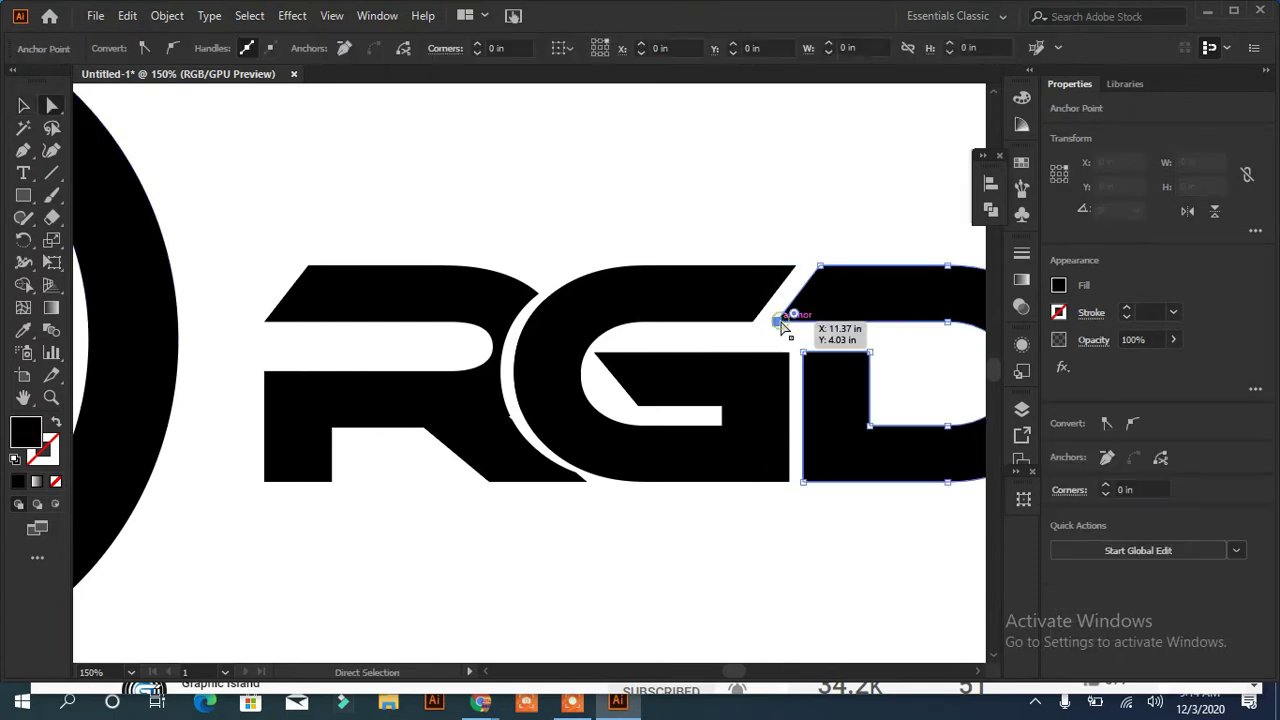
left_click(820, 267, "shift")
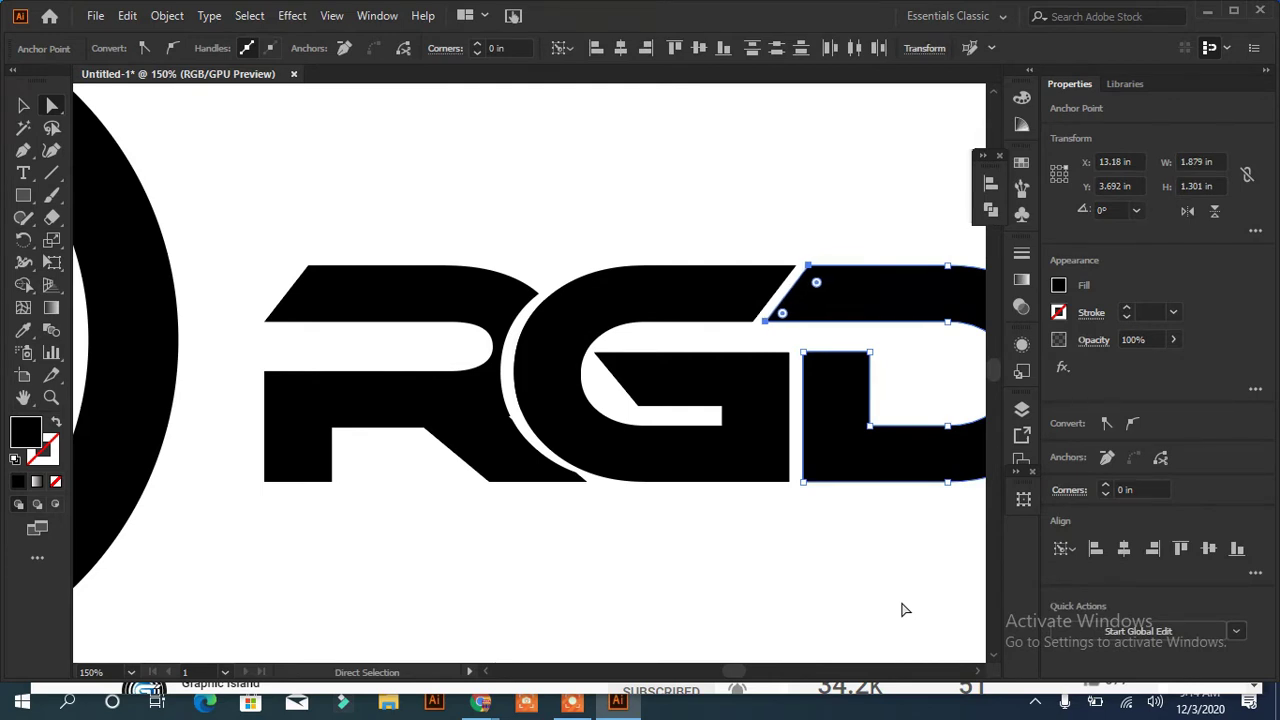
left_click(682, 519)
key("ctrl+0")
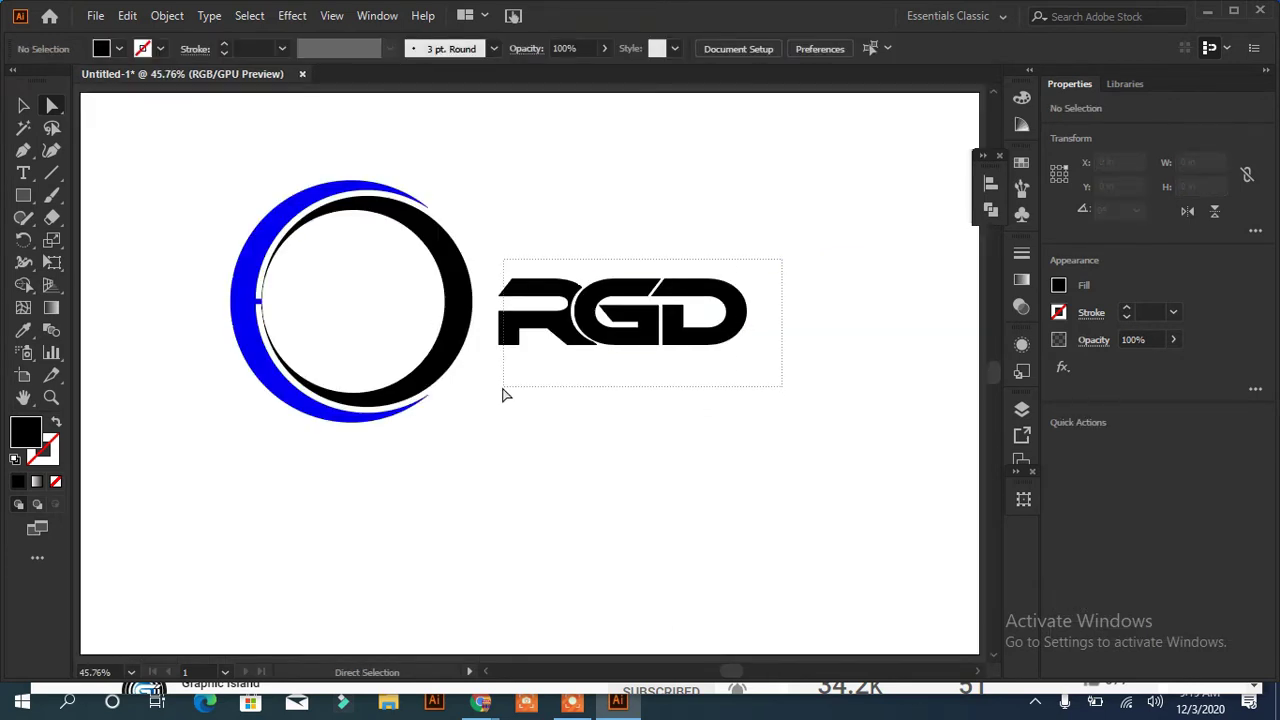
left_click_drag(506, 395, 500, 388)
key("v")
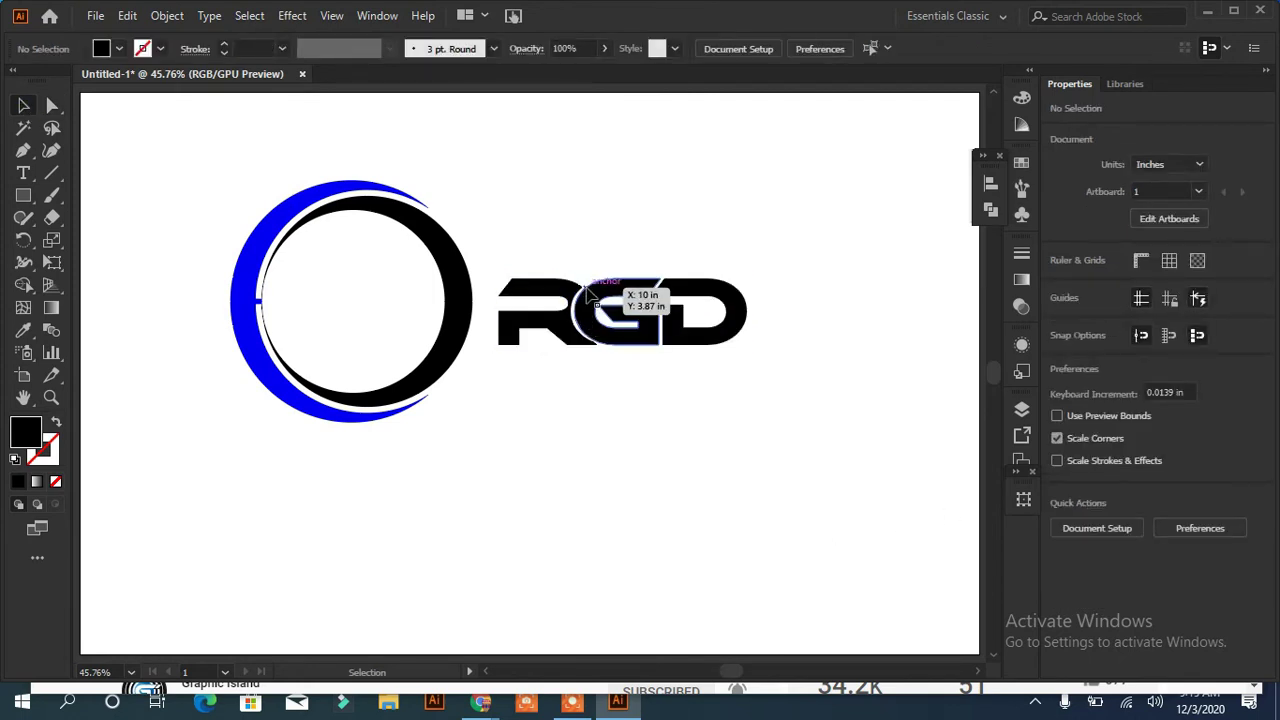
left_click_drag(796, 274, 505, 366)
key("shift+m")
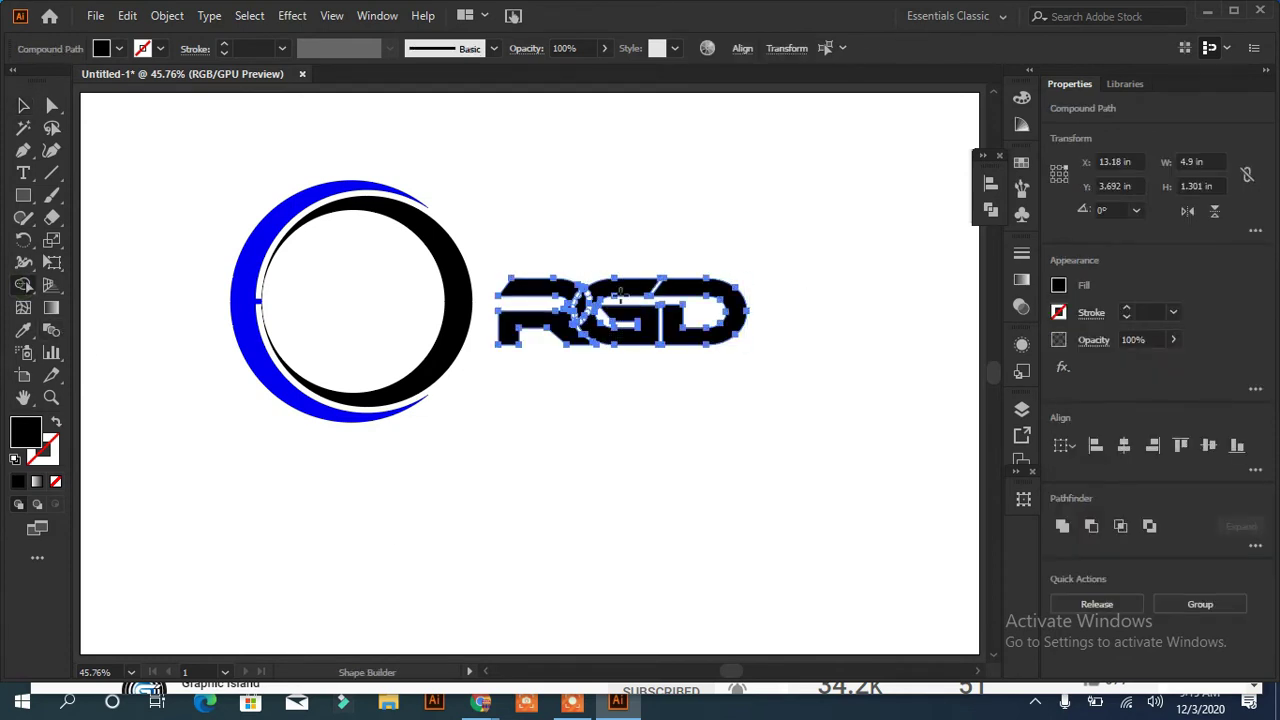
key("v")
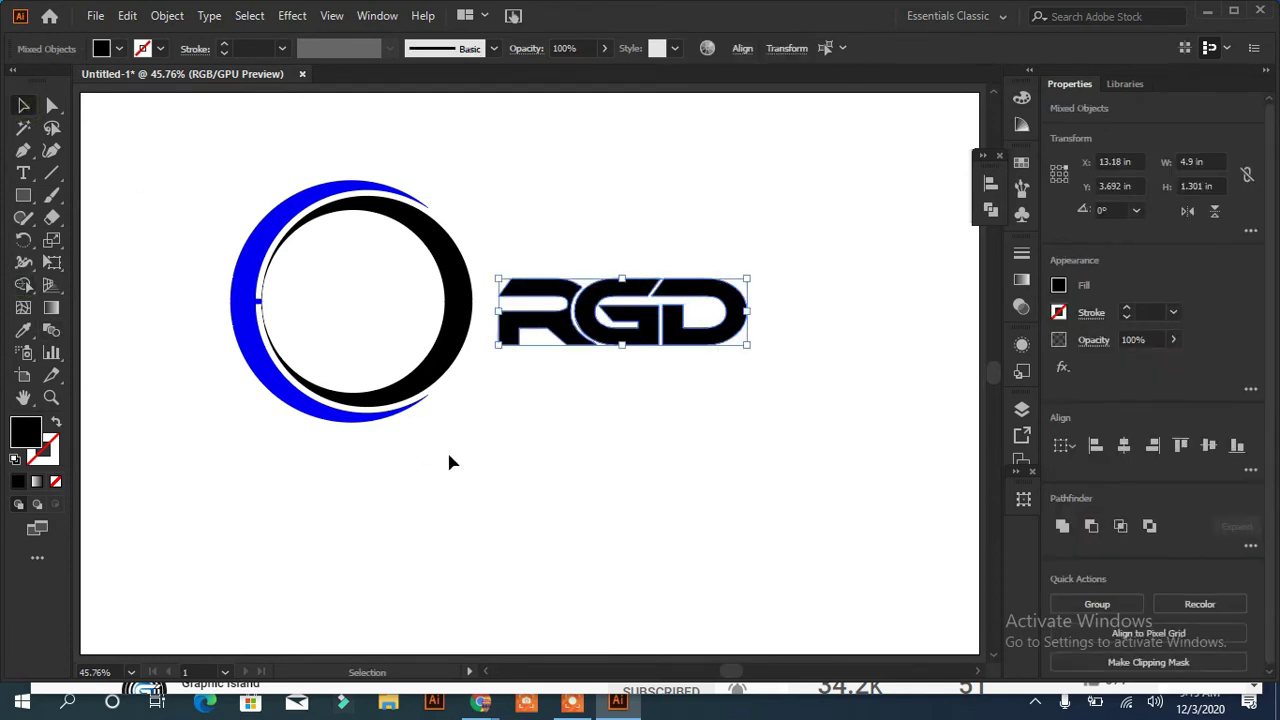
left_click(460, 460)
left_click(670, 300)
key("ctrl+minus")
key("ctrl+minus")
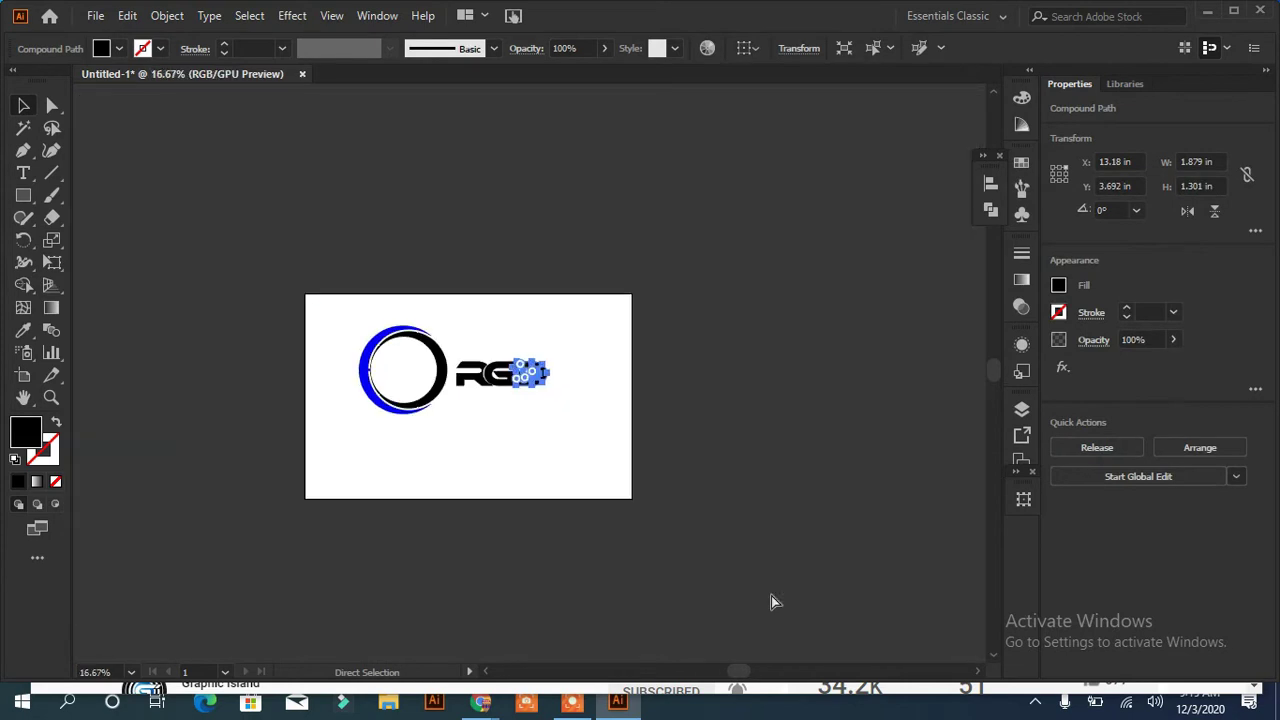
key("ctrl+plus")
key("ctrl+plus")
key("ctrl+plus")
key("ctrl+plus")
key("ctrl+plus")
key("ctrl+plus")
left_click(491, 414)
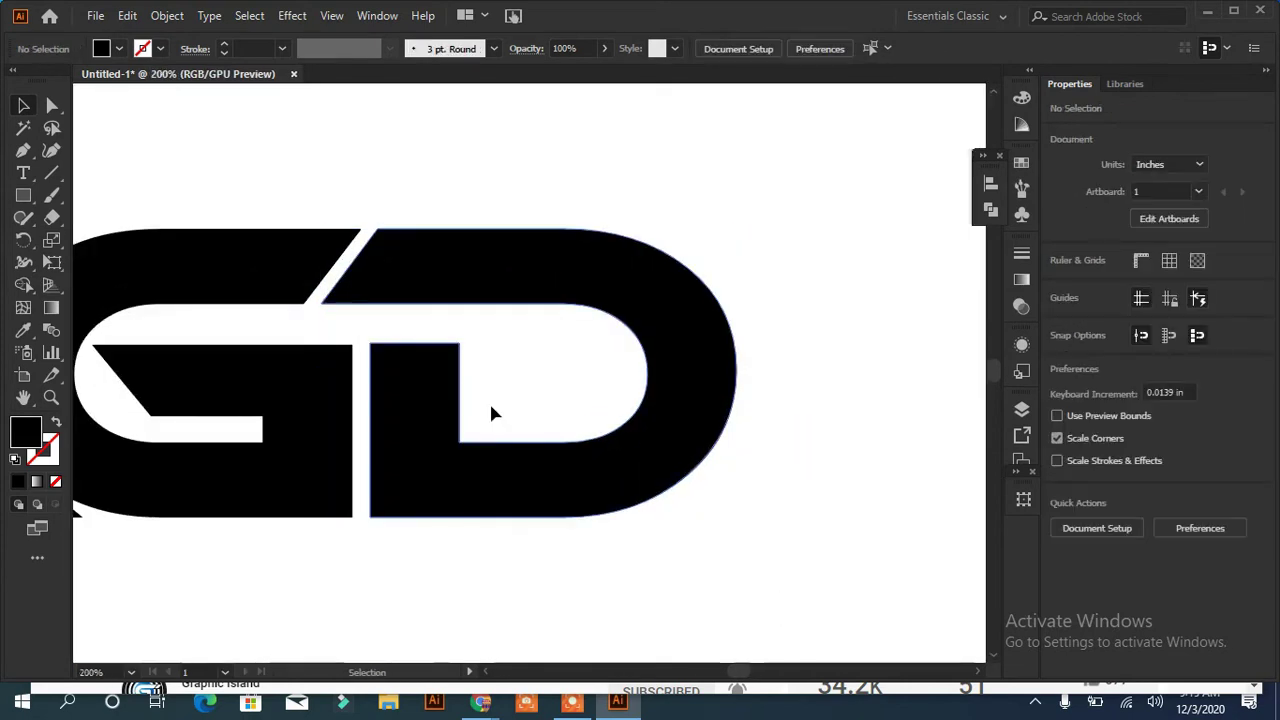
key("a")
left_click(320, 302)
left_click(377, 230, "shift")
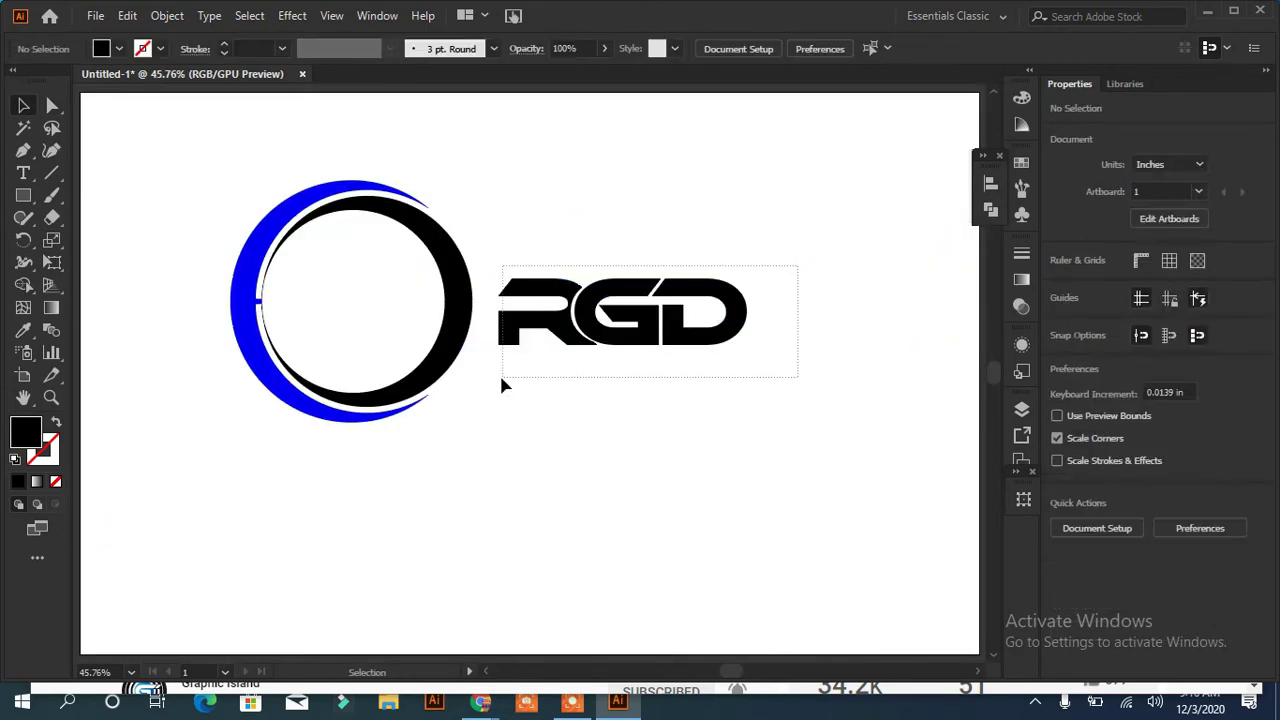
Step: Move the RGD lettering into the circle and draw a rectangle covering it
left_click_drag(553, 317, 288, 312)
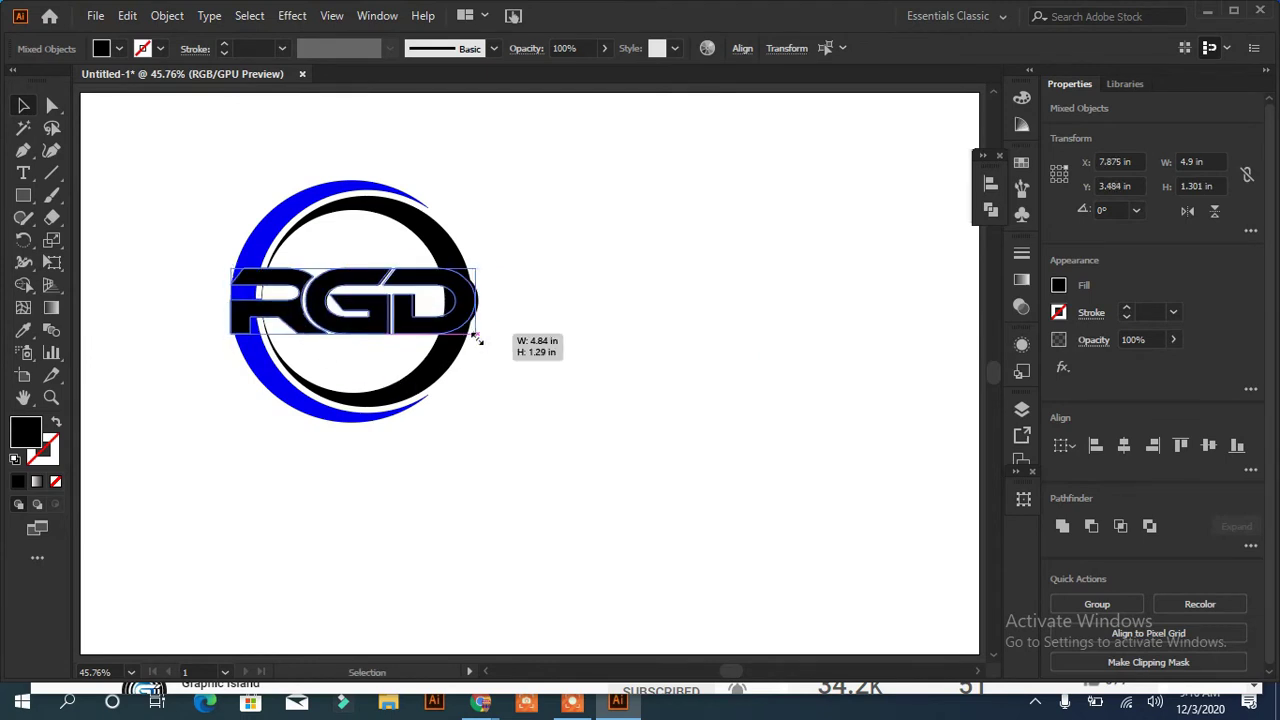
left_click(479, 420)
key("m")
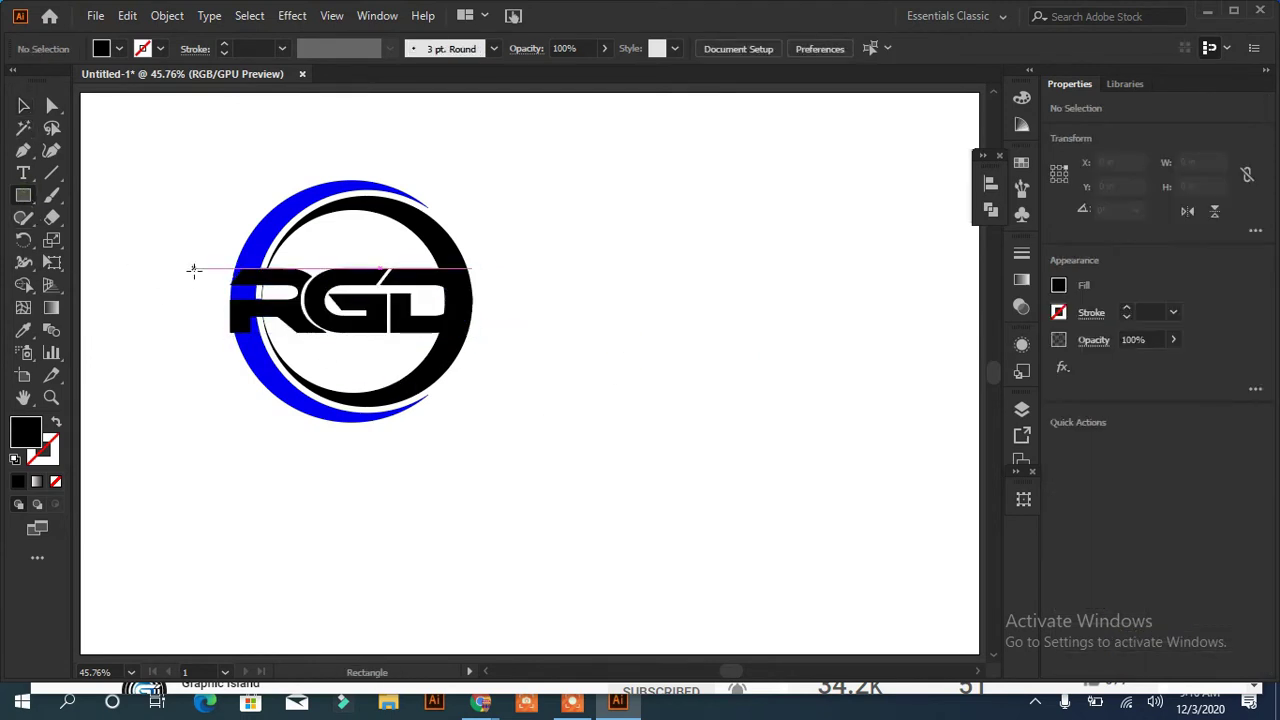
left_click_drag(224, 264, 477, 338)
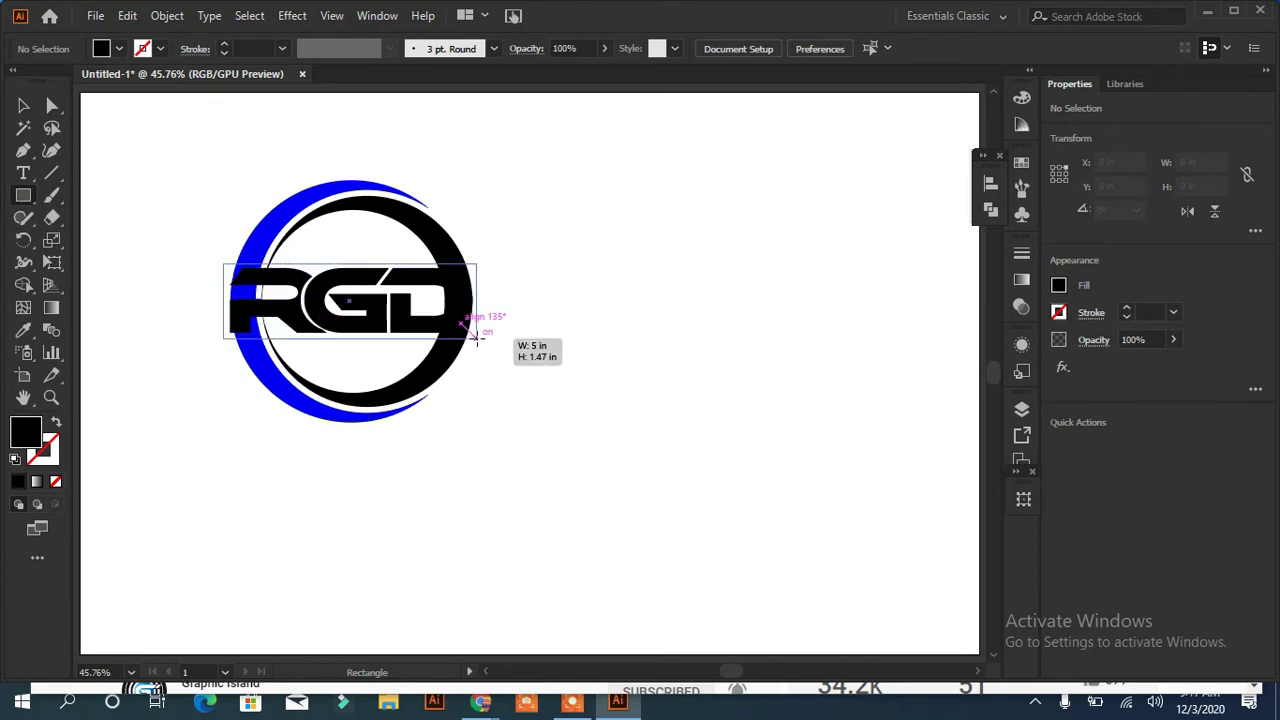
left_click_drag(477, 338, 486, 340)
Step: Merge the rectangle's regions with Shape Builder and delete the black rectangle, revealing the RGD letters
left_click(23, 105)
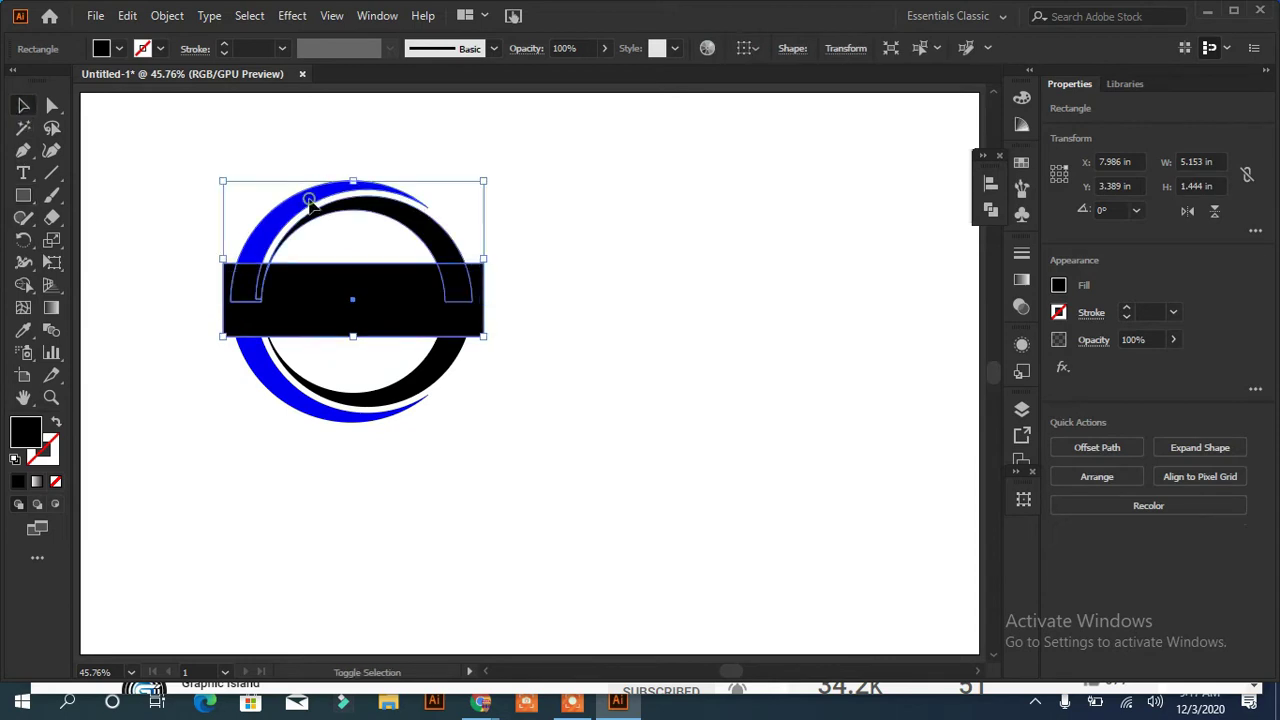
left_click_drag(518, 164, 386, 214)
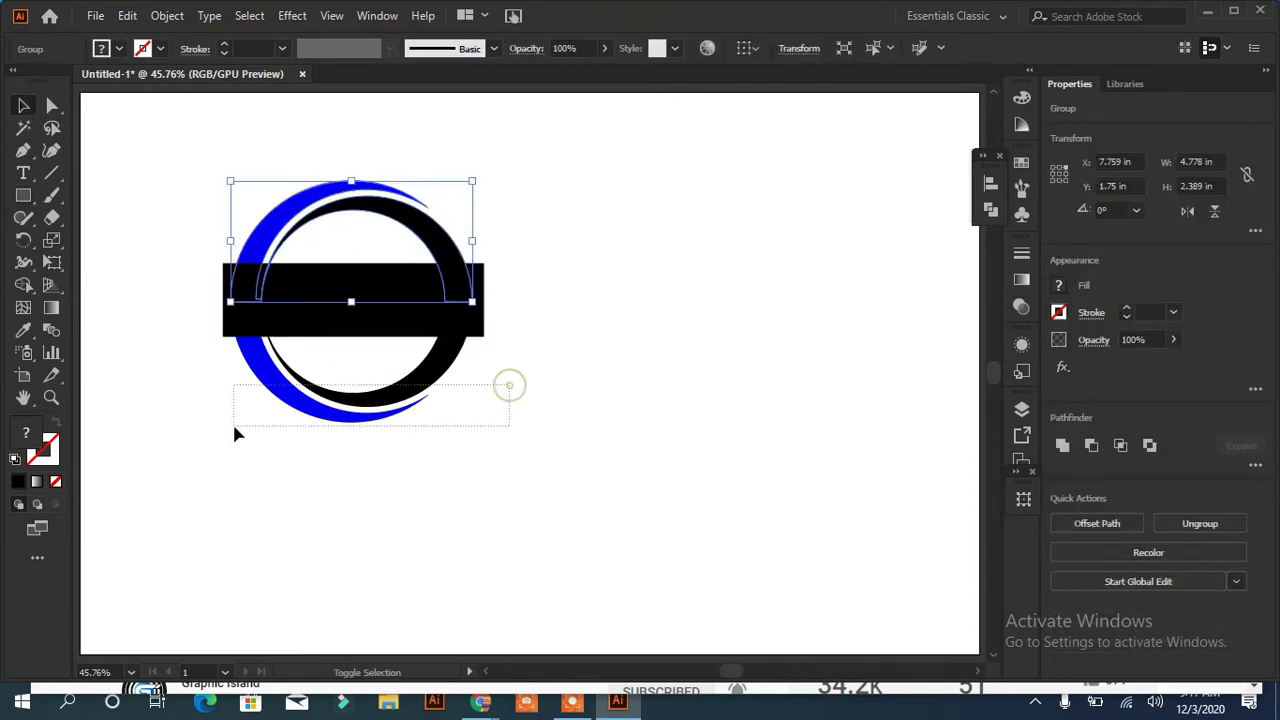
left_click_drag(235, 428, 109, 471)
key("shift+m")
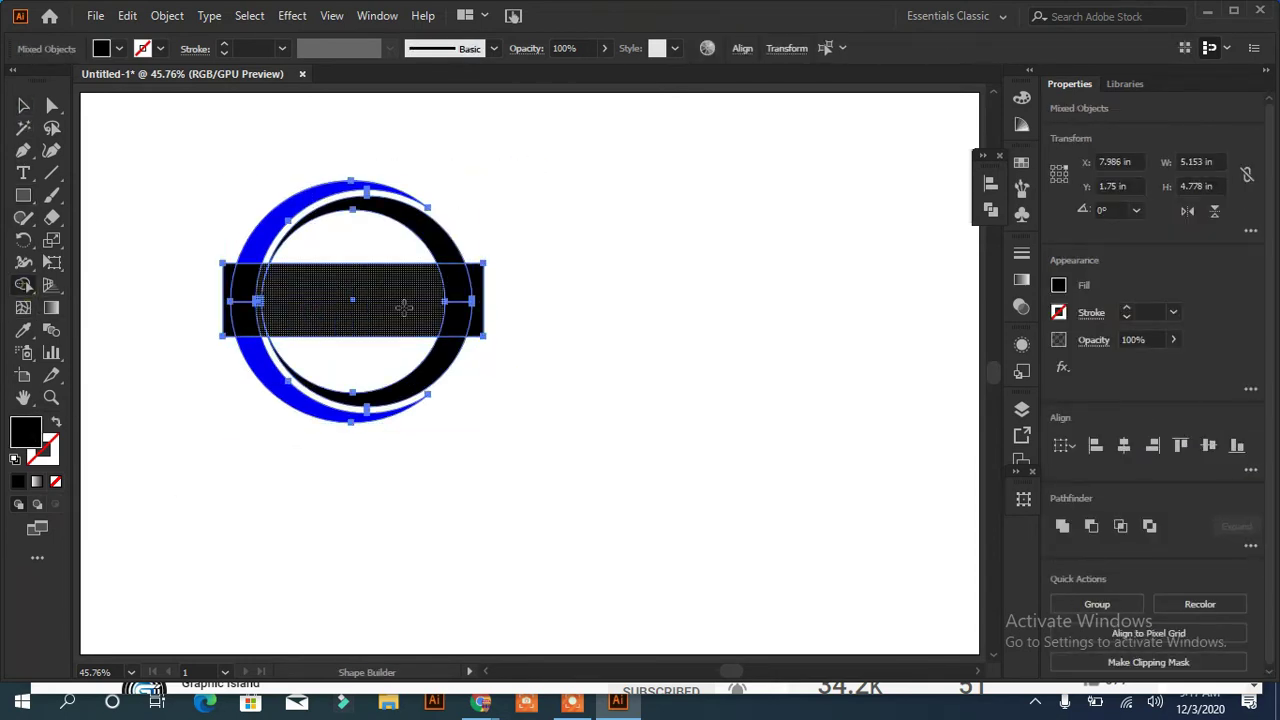
mouse_move(404, 307)
left_mouse_down()
mouse_move(230, 300)
mouse_move(294, 276)
mouse_move(476, 300)
mouse_move(418, 326)
left_mouse_up()
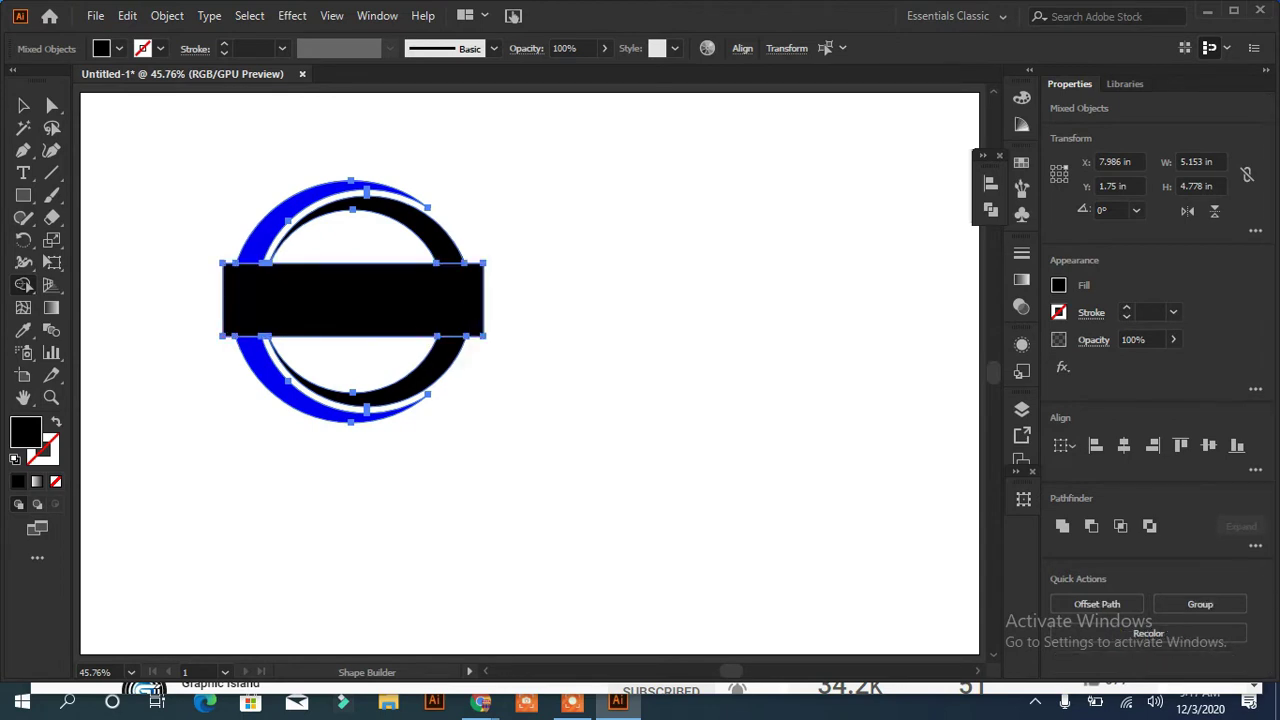
key("v")
left_click(366, 317)
key("Delete")
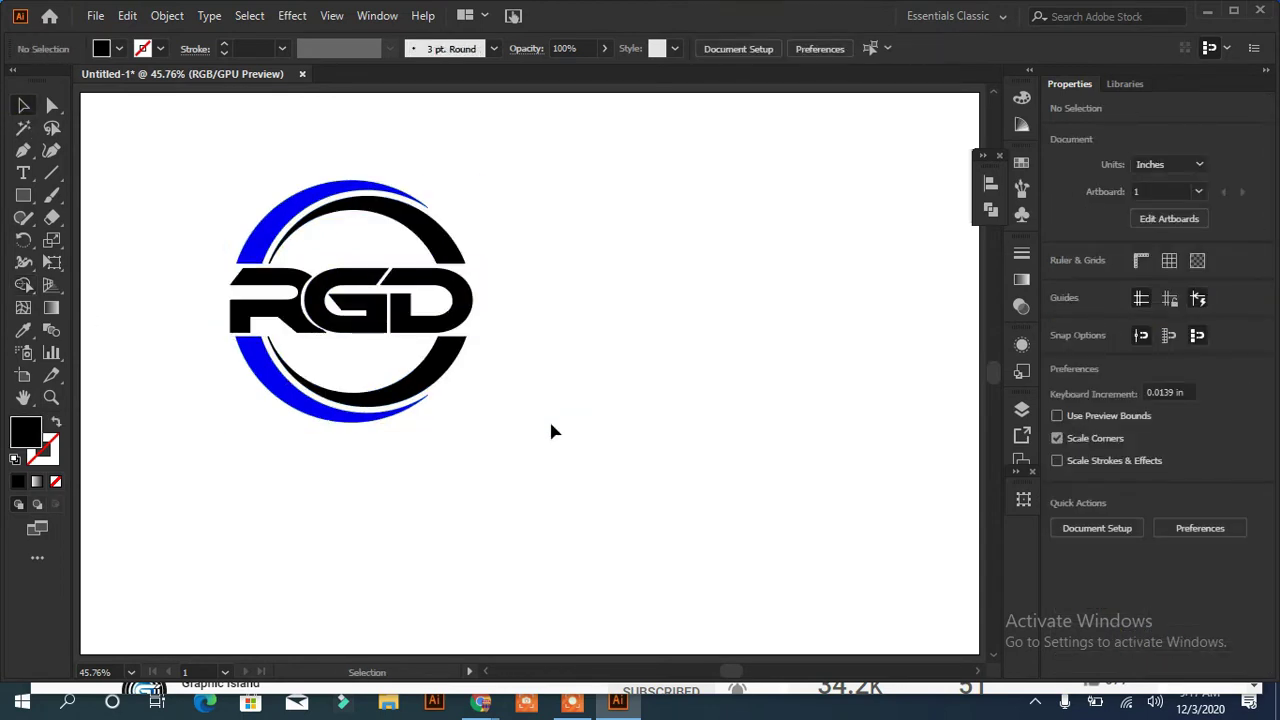
left_click(440, 300)
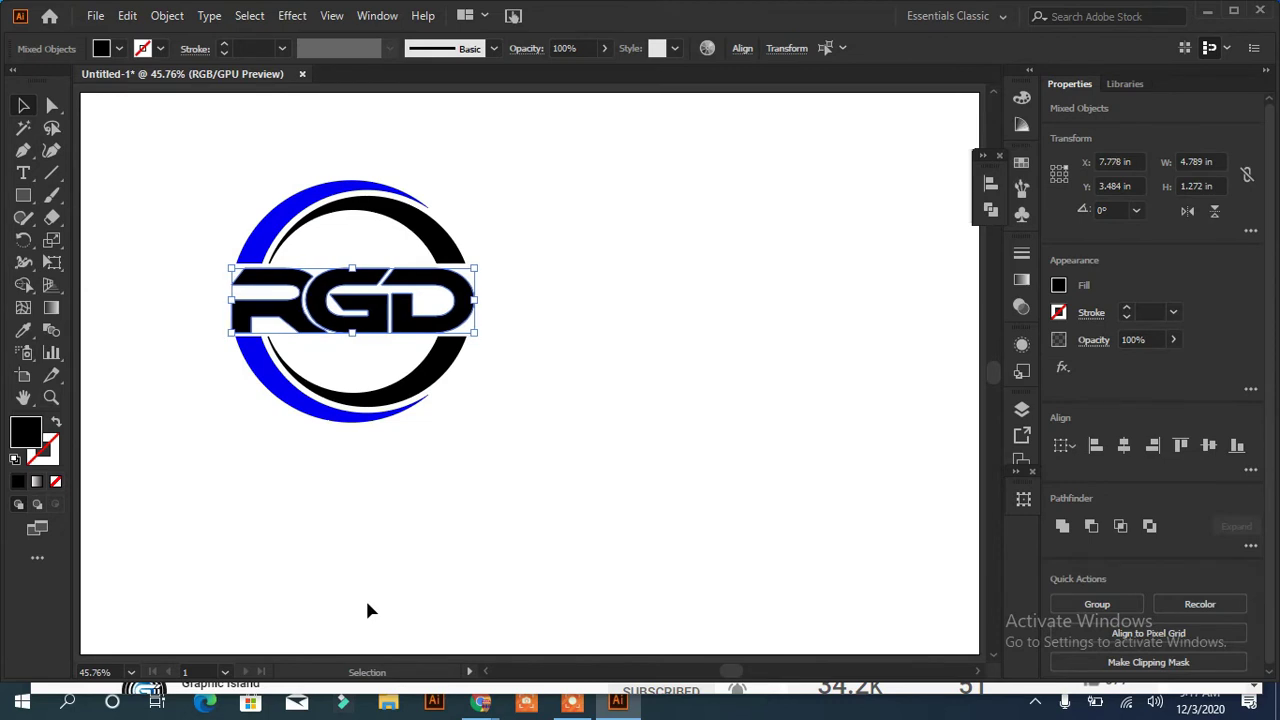
left_click(517, 417)
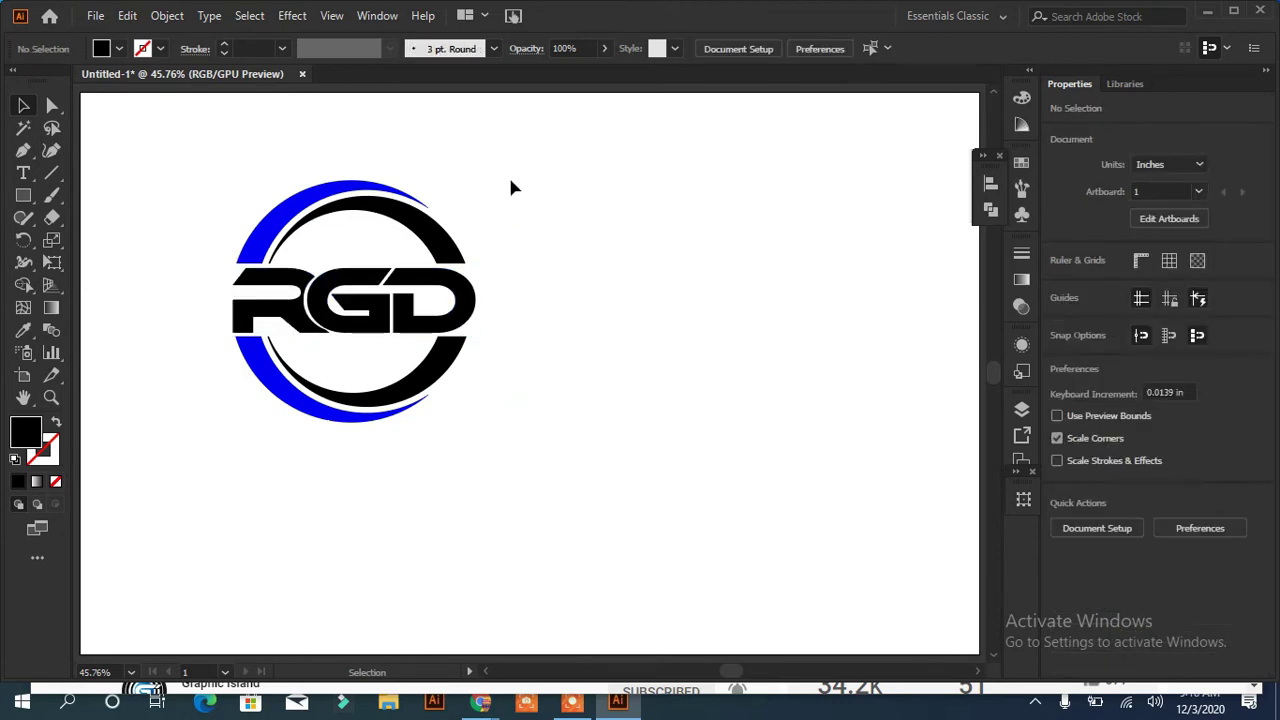
Step: Draw a tall thin rectangle bar right of the logo and lengthen it upward
left_click(23, 195)
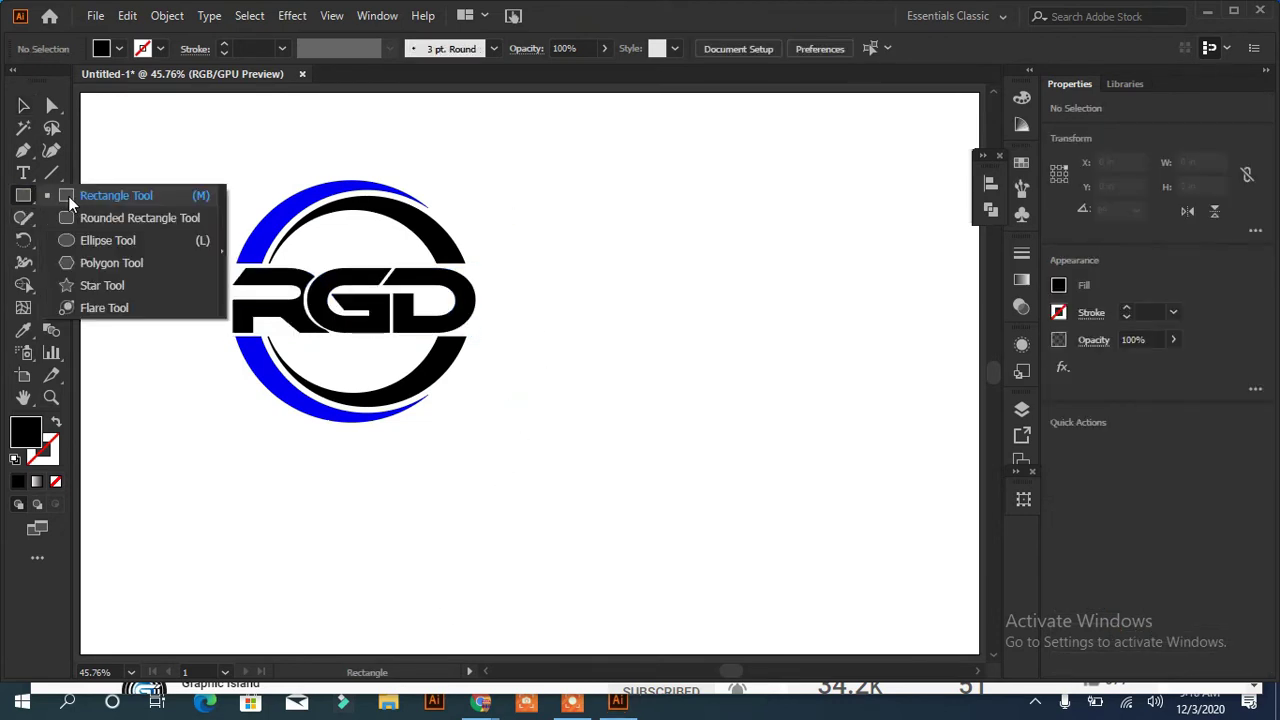
left_click(68, 196)
left_click_drag(516, 230, 507, 422)
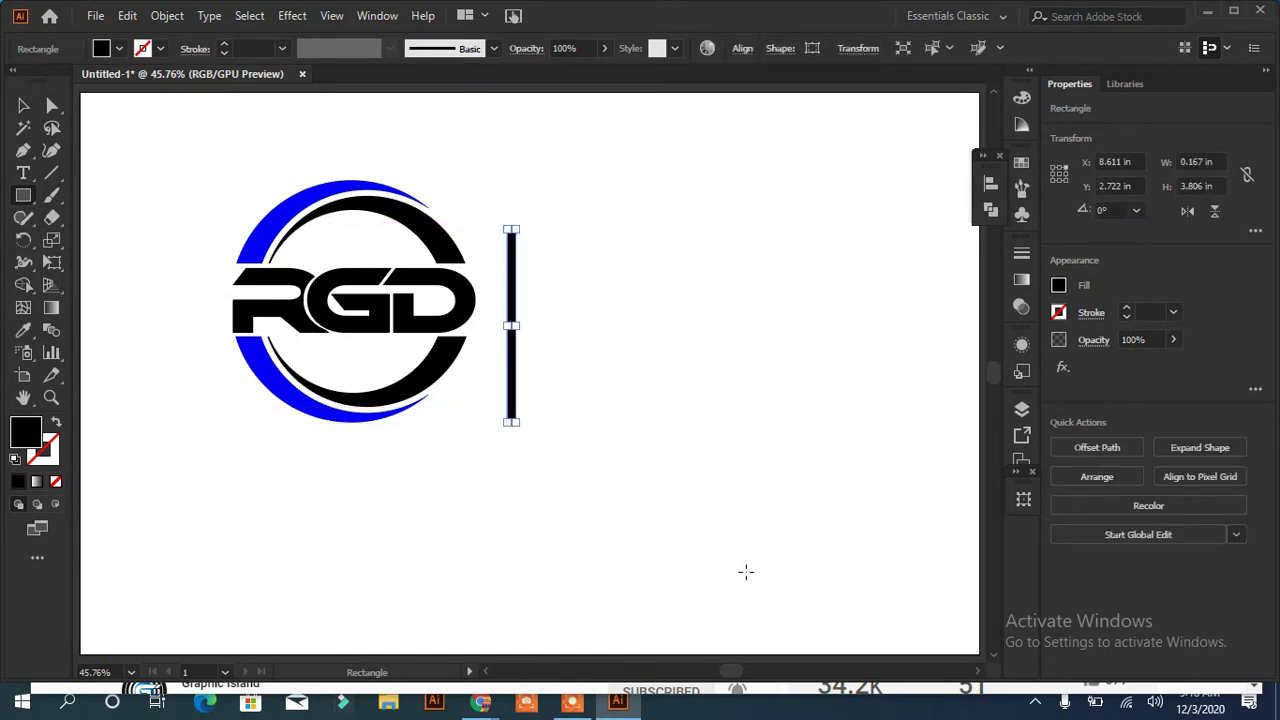
key("ctrl+1")
left_click(24, 106)
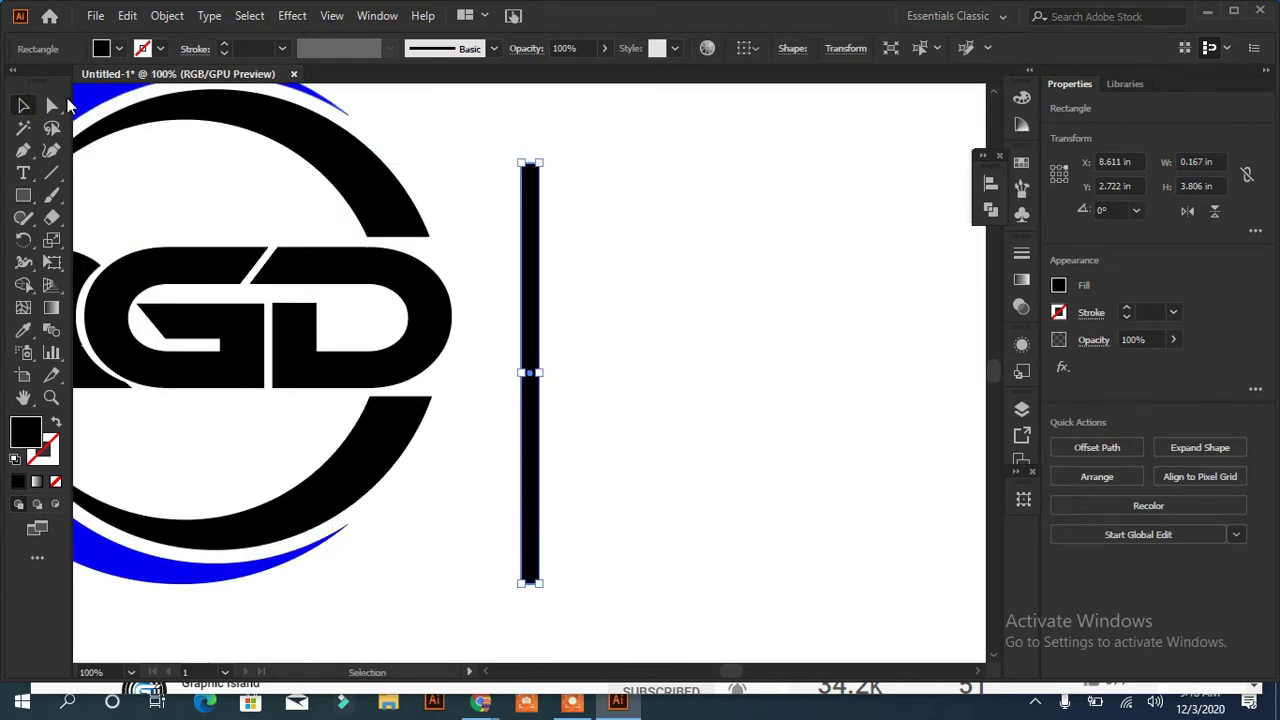
left_click(52, 106)
left_click_drag(577, 150, 437, 191)
key("Up")
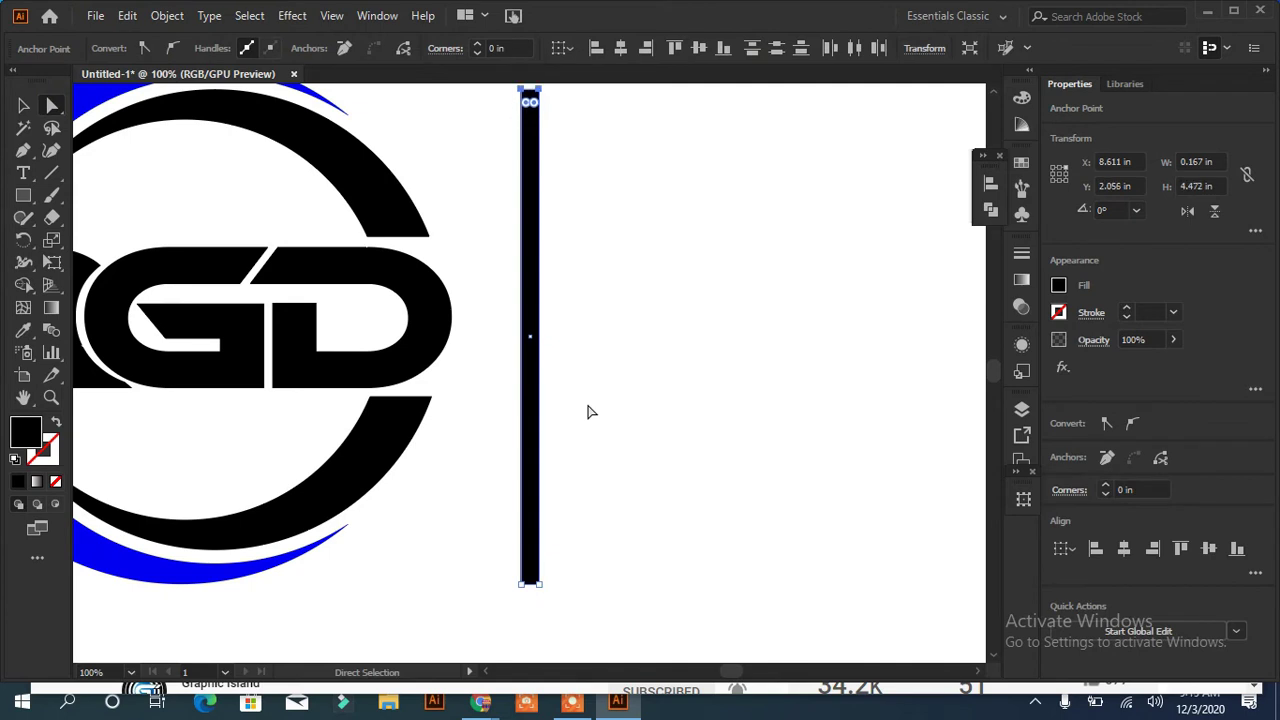
Step: Lower the bar's top-left corner to slant its end, then drag a copy to the right
left_click_drag(600, 306, 759, 354)
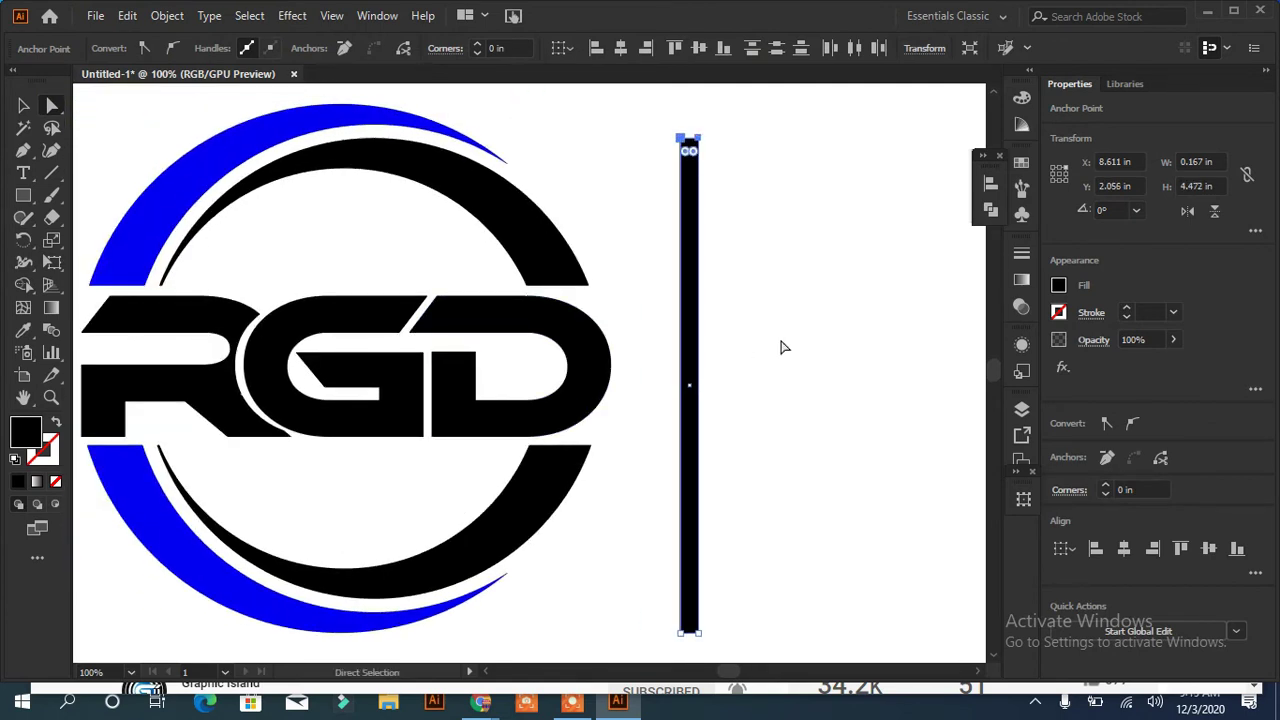
left_click(780, 370)
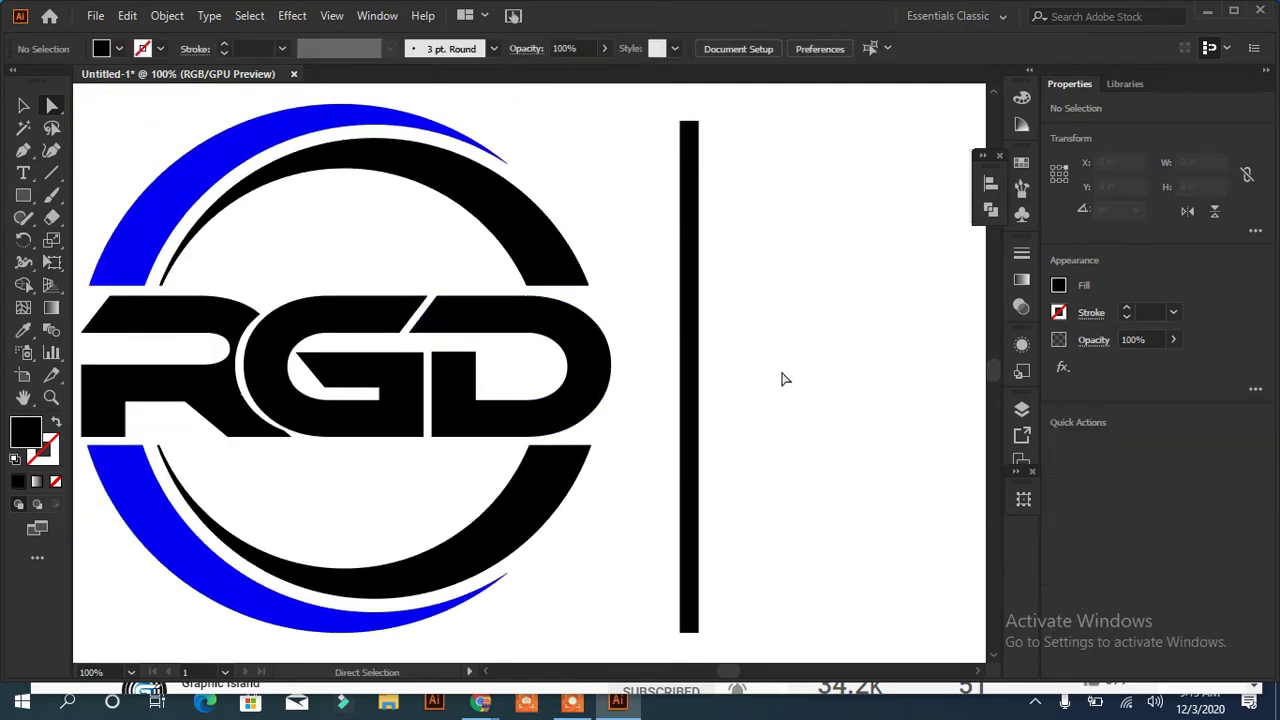
left_click(692, 132)
key("Down")
key("Down")
key("Down")
key("Down")
key("Down")
key("Down")
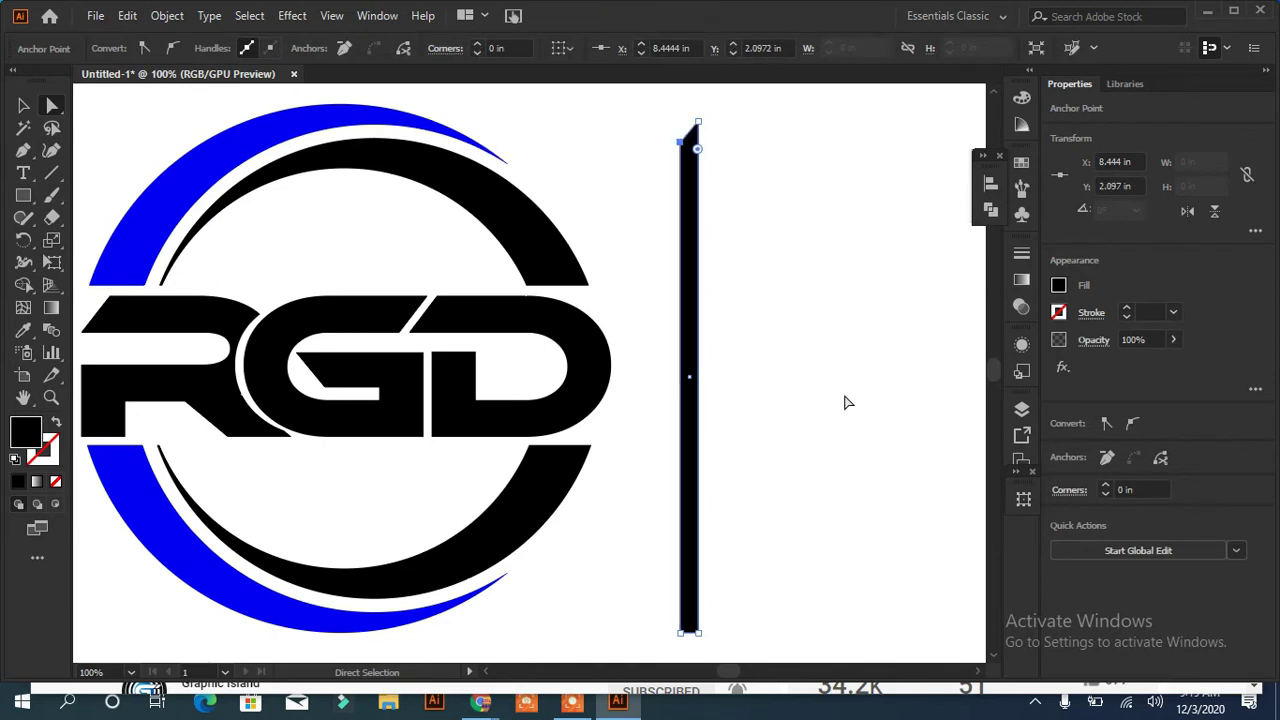
left_click(776, 445)
left_click_drag(705, 641, 692, 620)
left_click(810, 485)
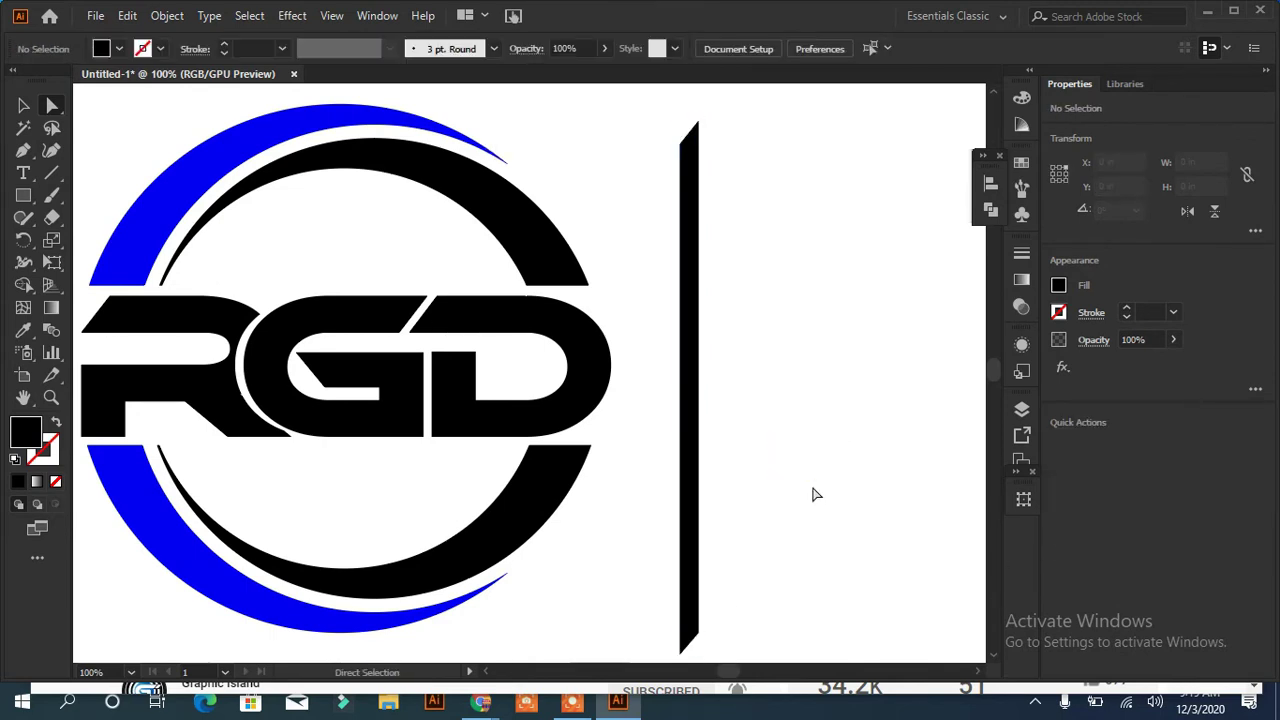
key("ctrl+0")
left_click_drag(518, 302, 540, 314)
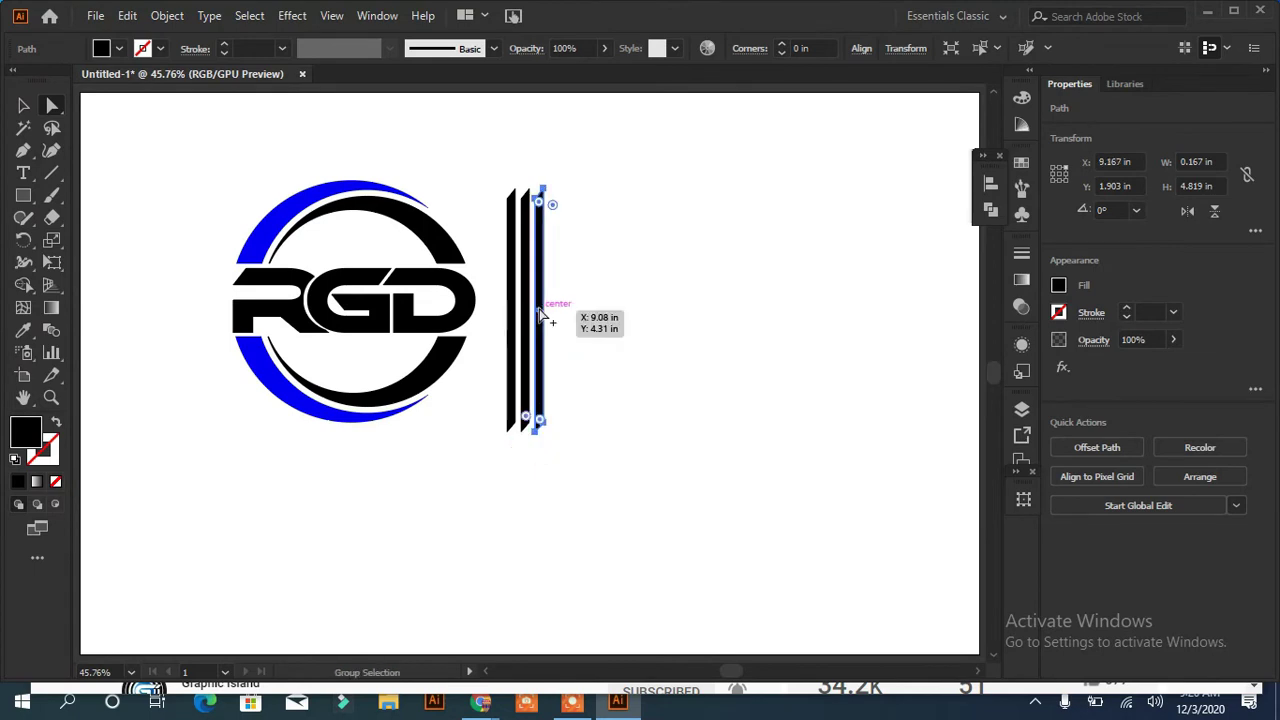
Step: Shorten the third and first bars to stagger their lengths, then nudge all three left toward the logo
left_click(652, 414)
left_click(546, 305)
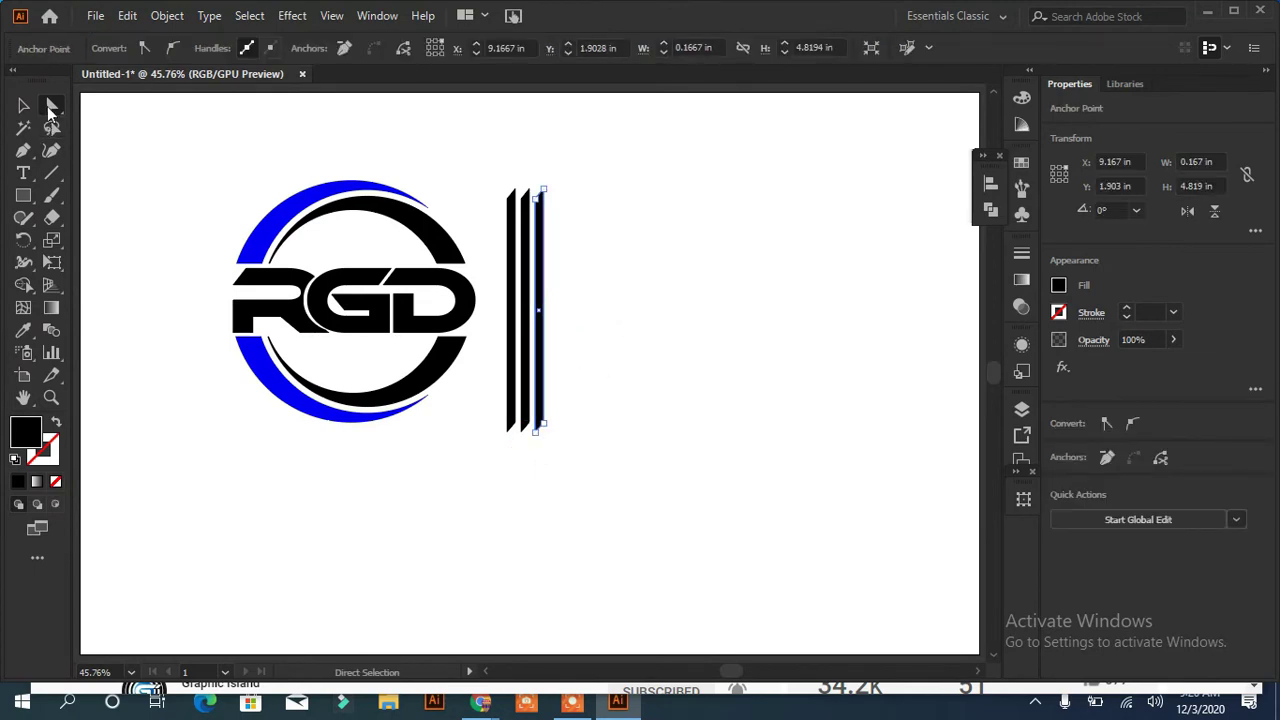
key("v")
left_click_drag(545, 434, 548, 415)
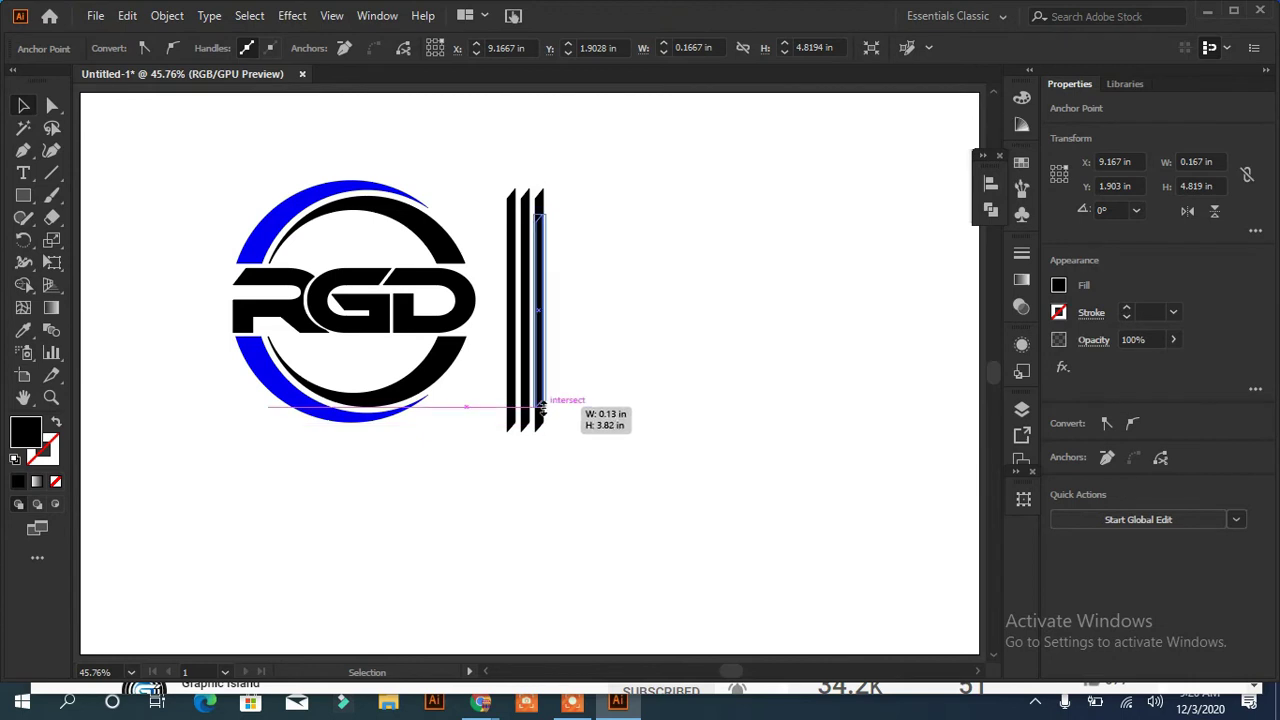
mouse_move(548, 415)
left_mouse_down()
mouse_move(521, 410)
mouse_move(537, 403)
left_mouse_up()
left_click(512, 395)
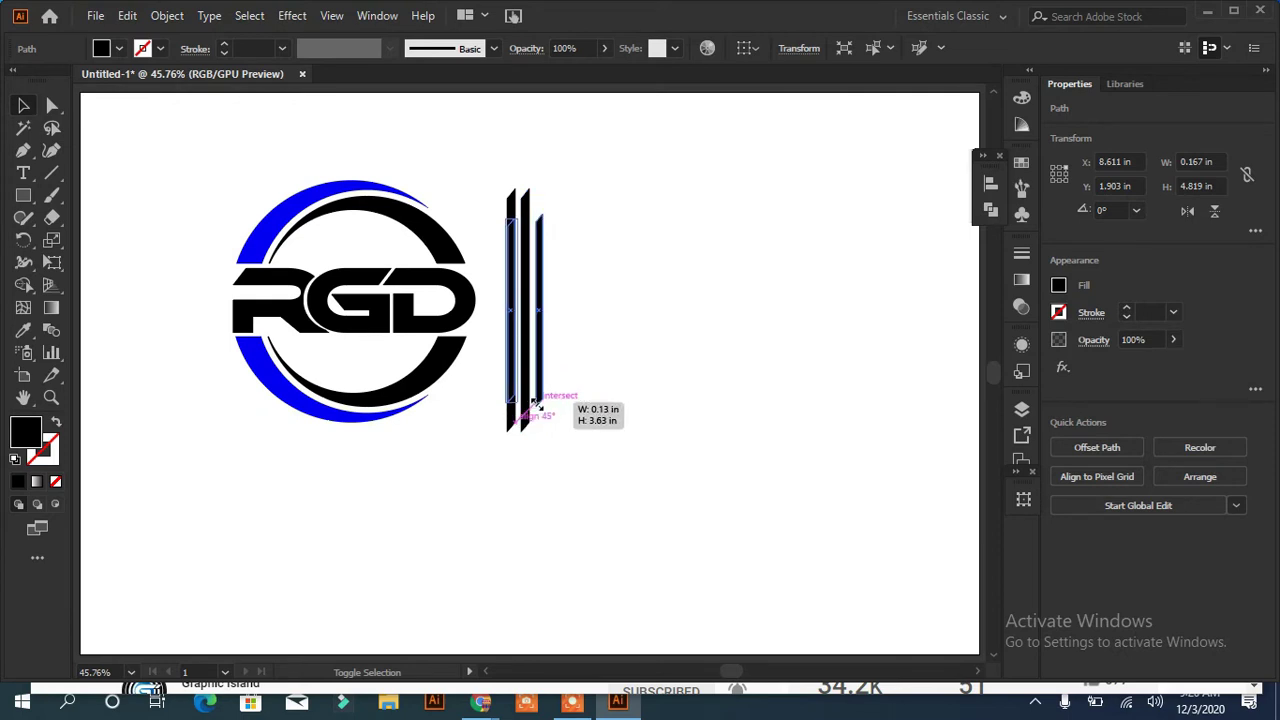
left_click_drag(537, 403, 535, 400)
left_click(637, 395)
left_click_drag(603, 193, 479, 445)
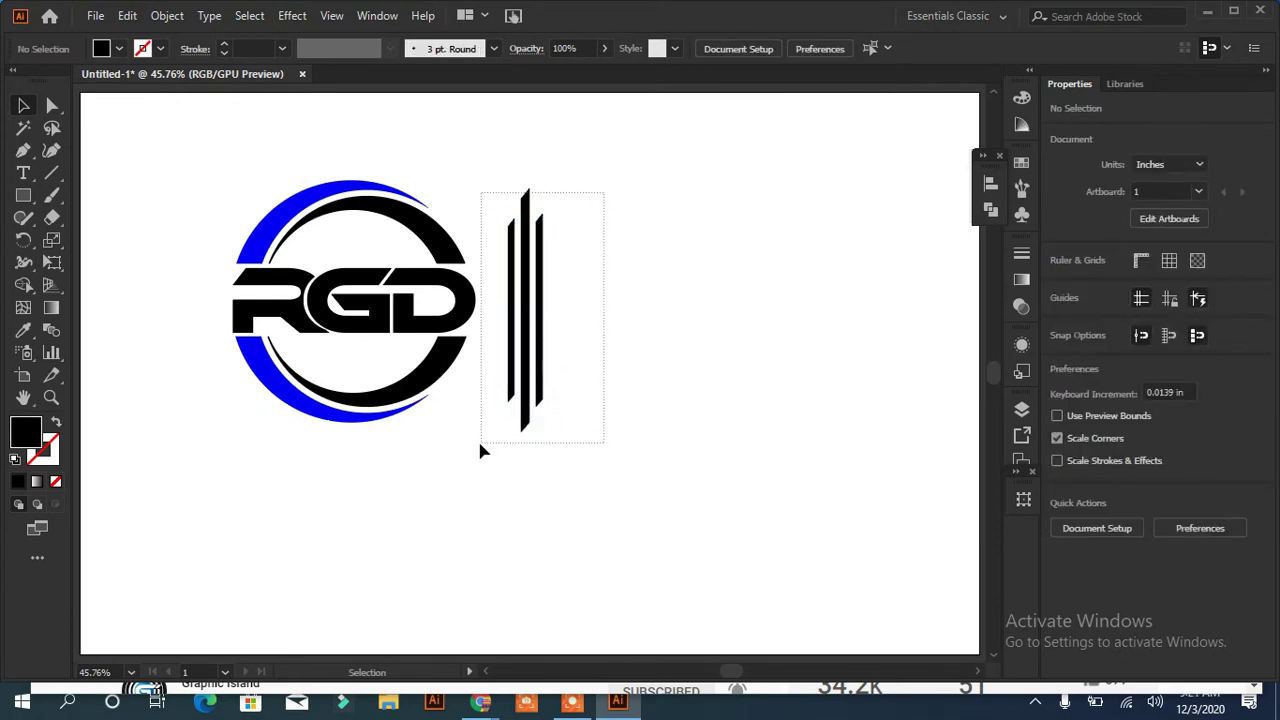
key("Left")
key("Left")
key("Left")
key("Left")
key("Left")
key("Left")
Step: Add RASHEED in Ethnocentric right of the bars, scaled up to 92 px
left_click(572, 567)
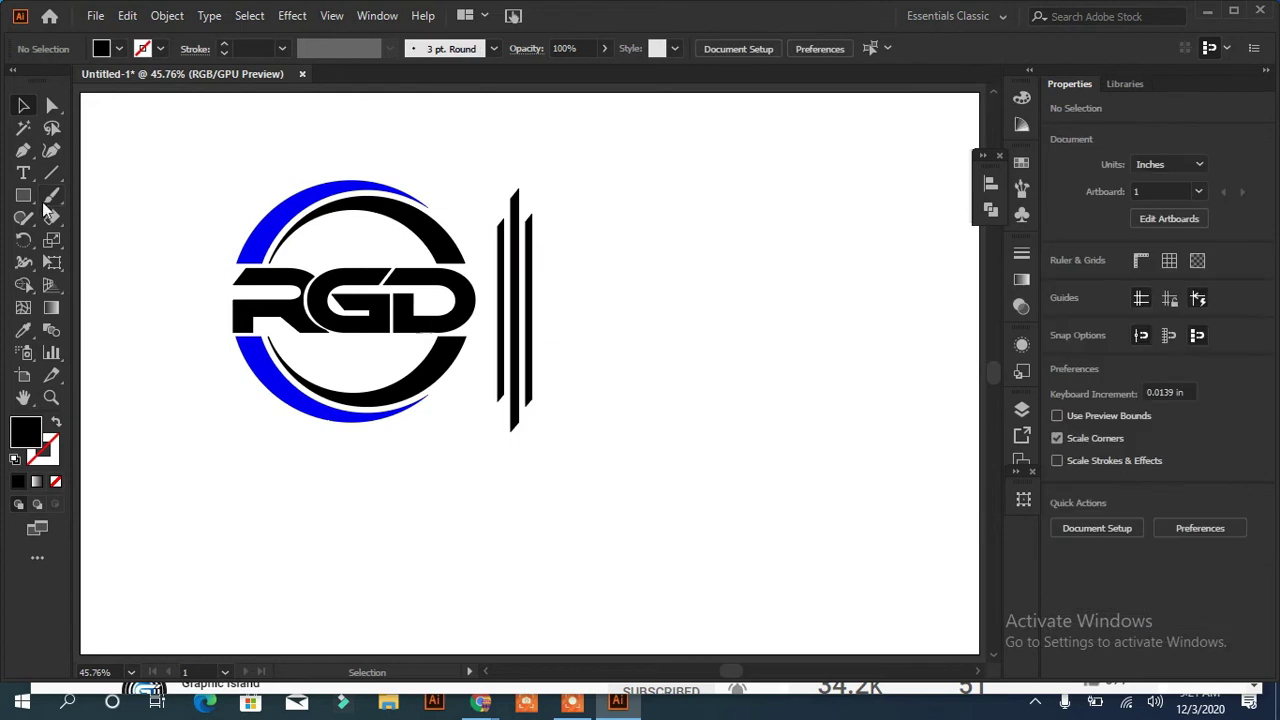
key("t")
left_click(555, 258)
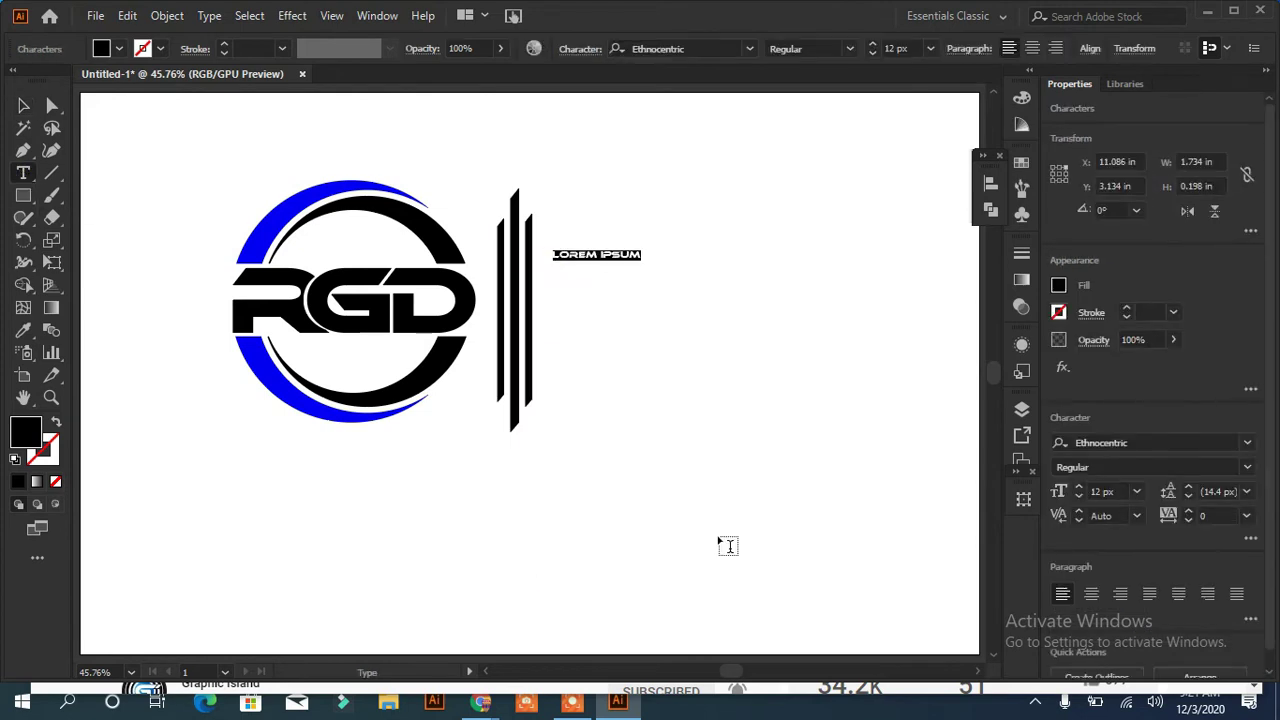
type("G")
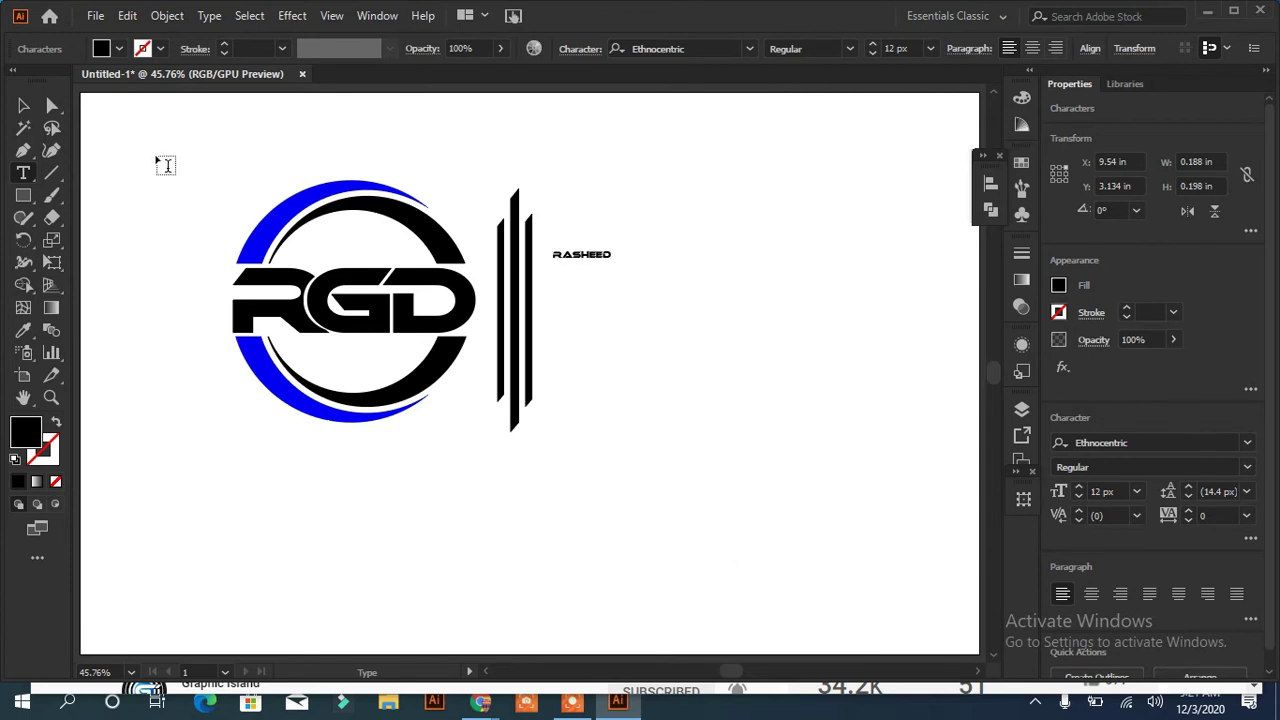
key("Escape")
left_click_drag(612, 258, 882, 307)
left_click_drag(713, 276, 713, 257)
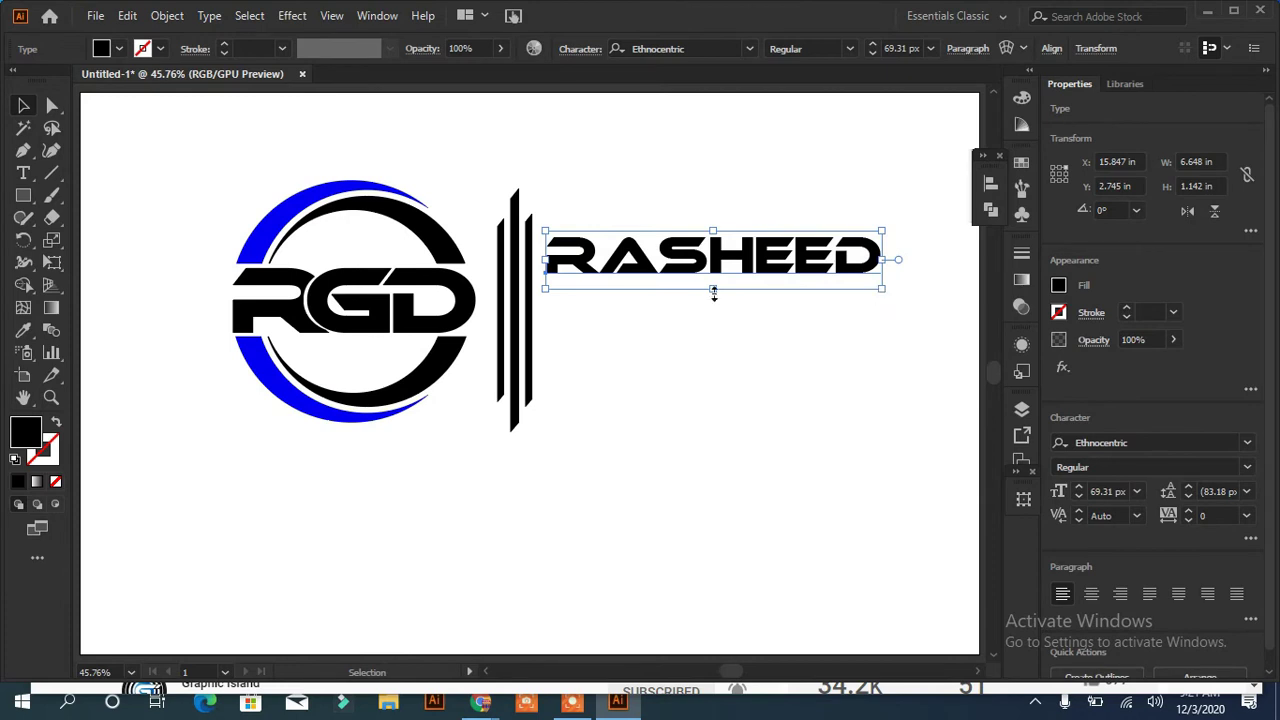
left_click_drag(883, 294, 886, 298)
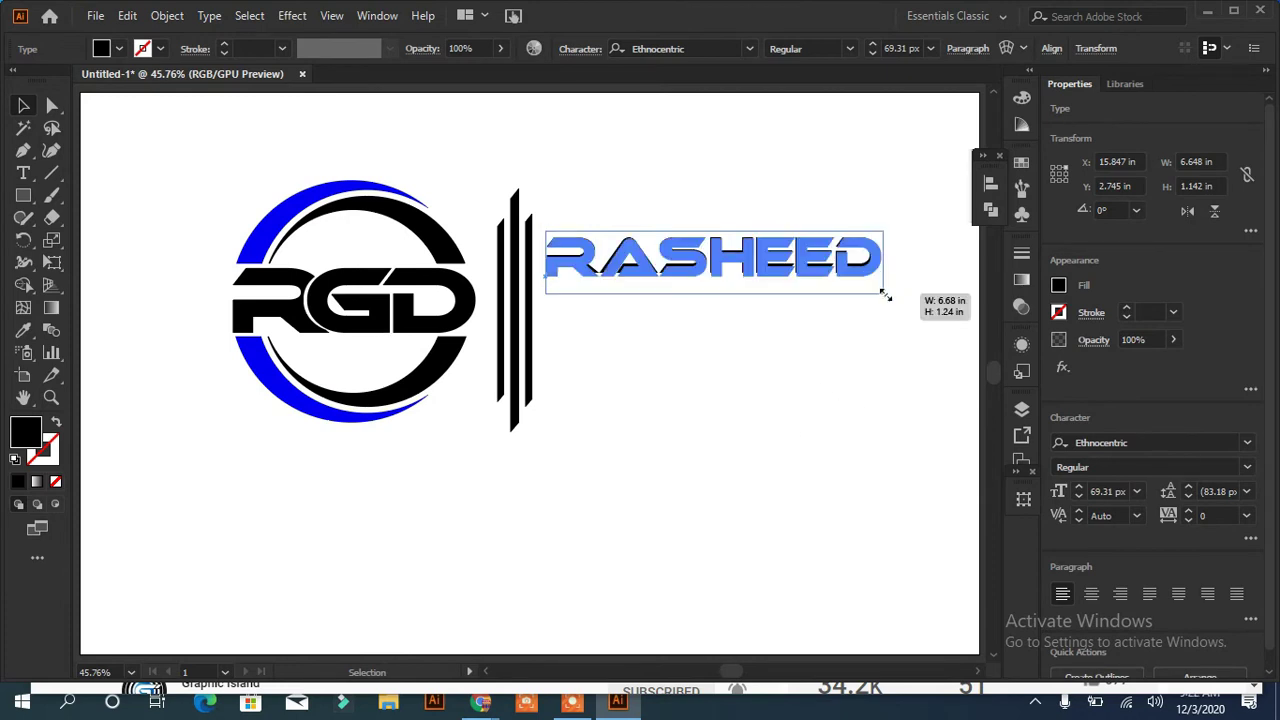
left_click(1080, 490)
left_click(1080, 490)
type("92")
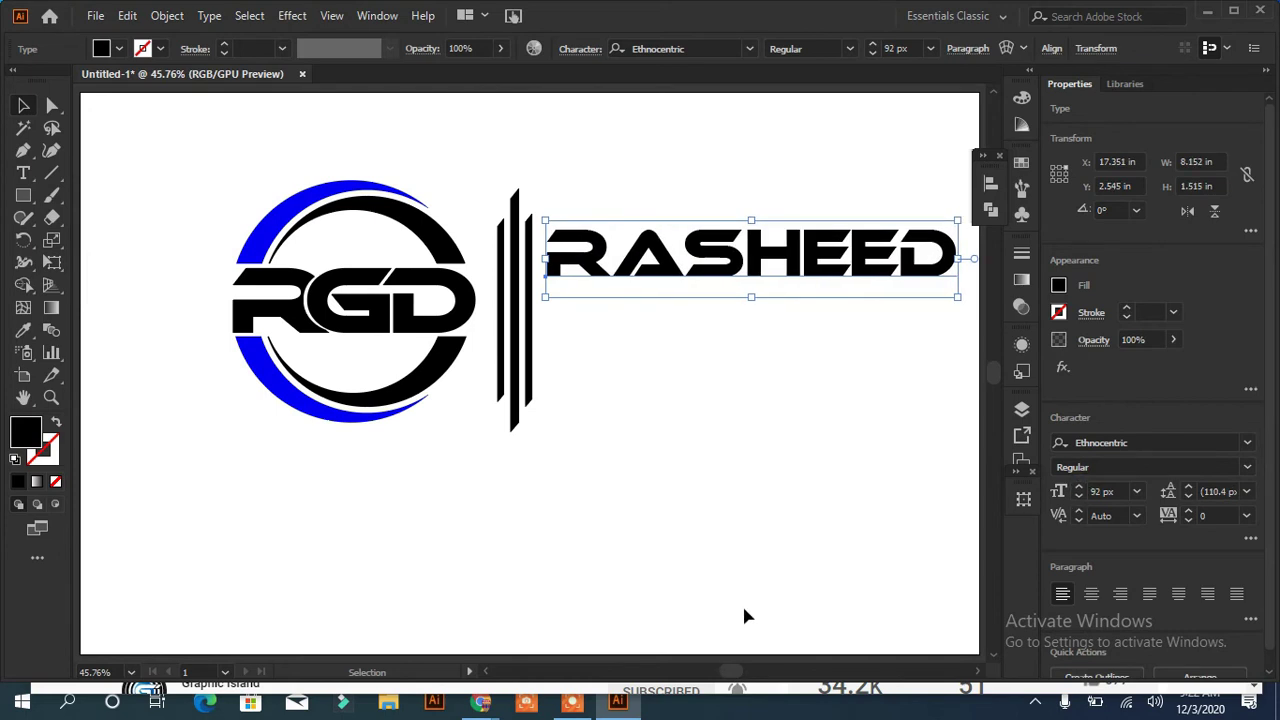
left_click(711, 471)
Step: Add a GRAPHIC DESIGNER line in Circus Of Innocents Italic and place it beneath RASHEED
key("t")
left_click(600, 340)
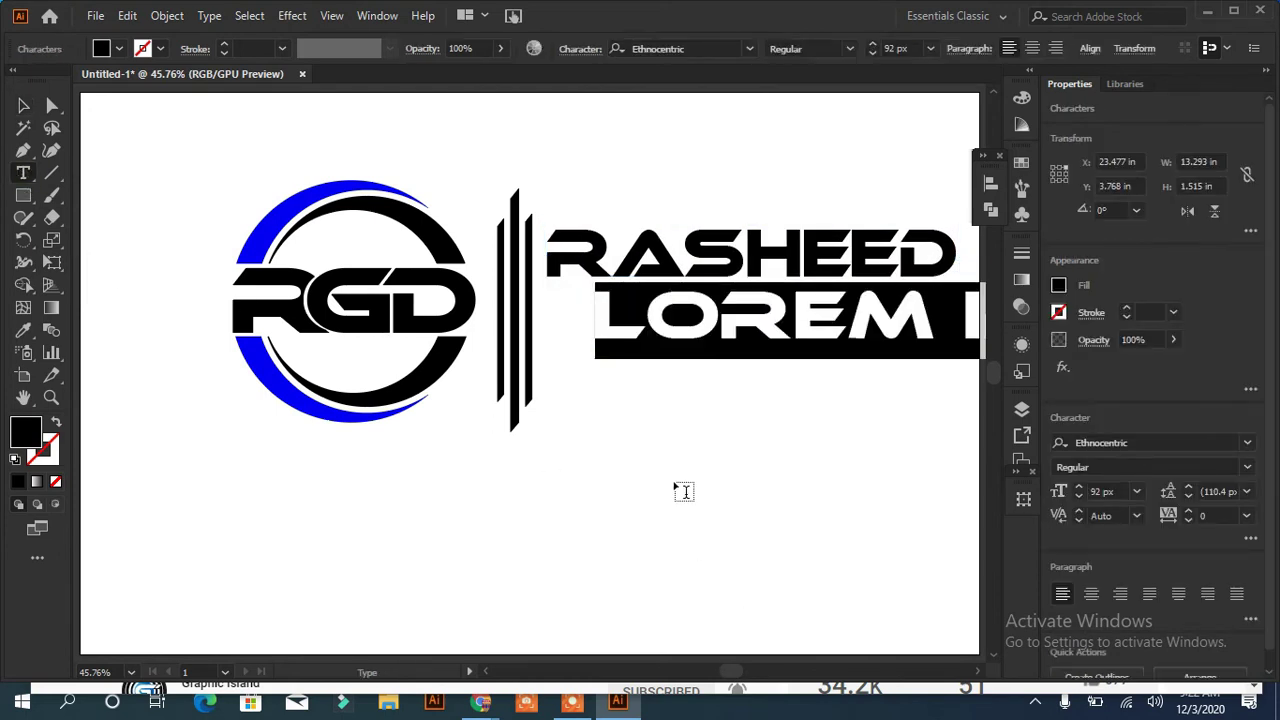
type("GRAPH")
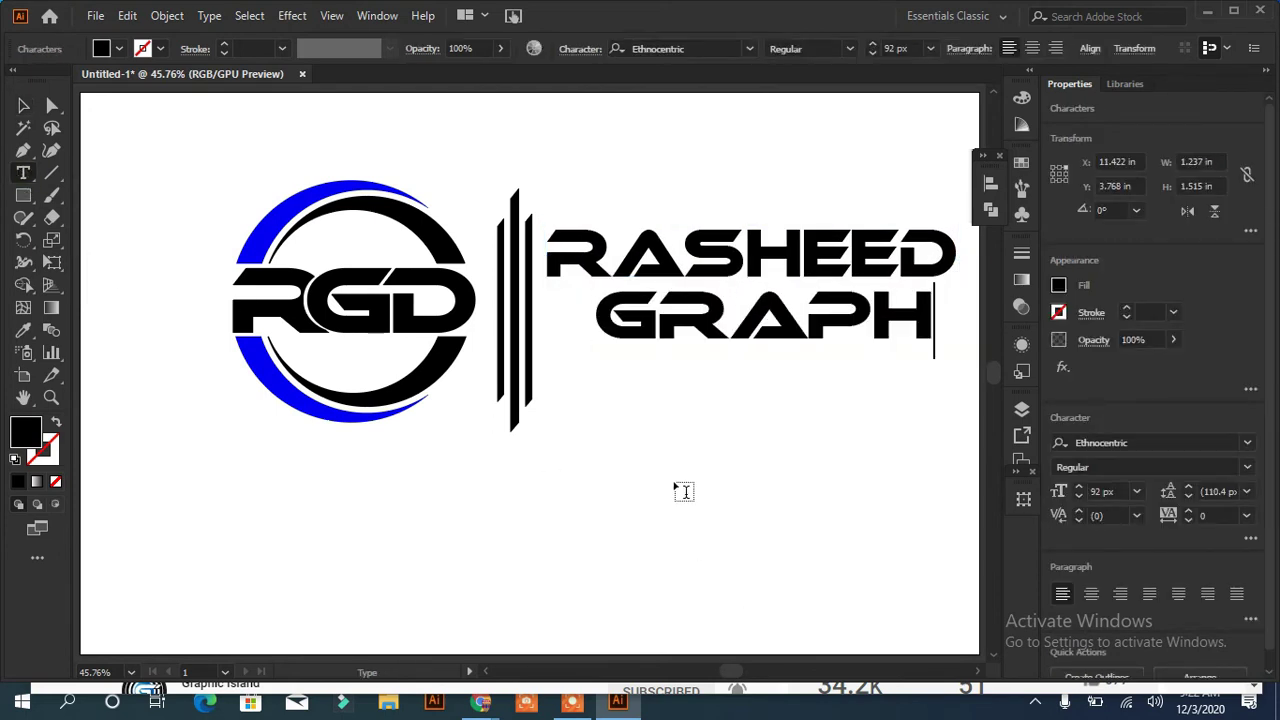
type("IC")
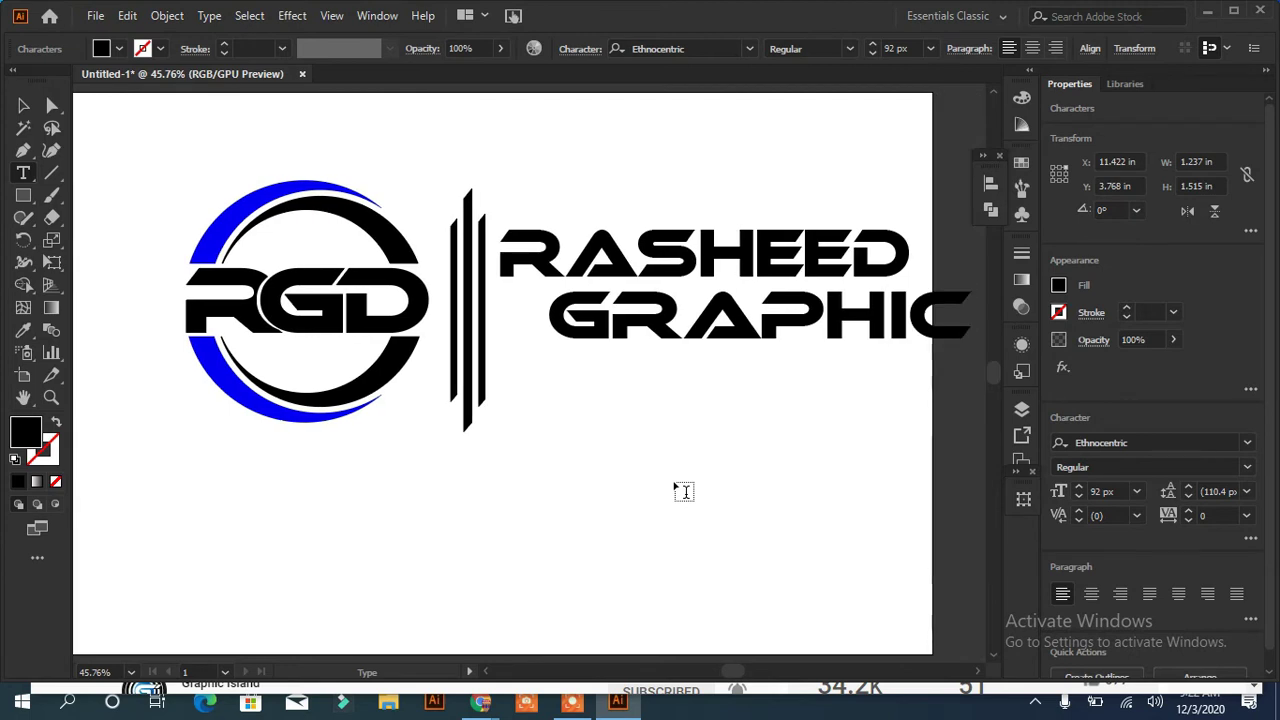
type(" DE")
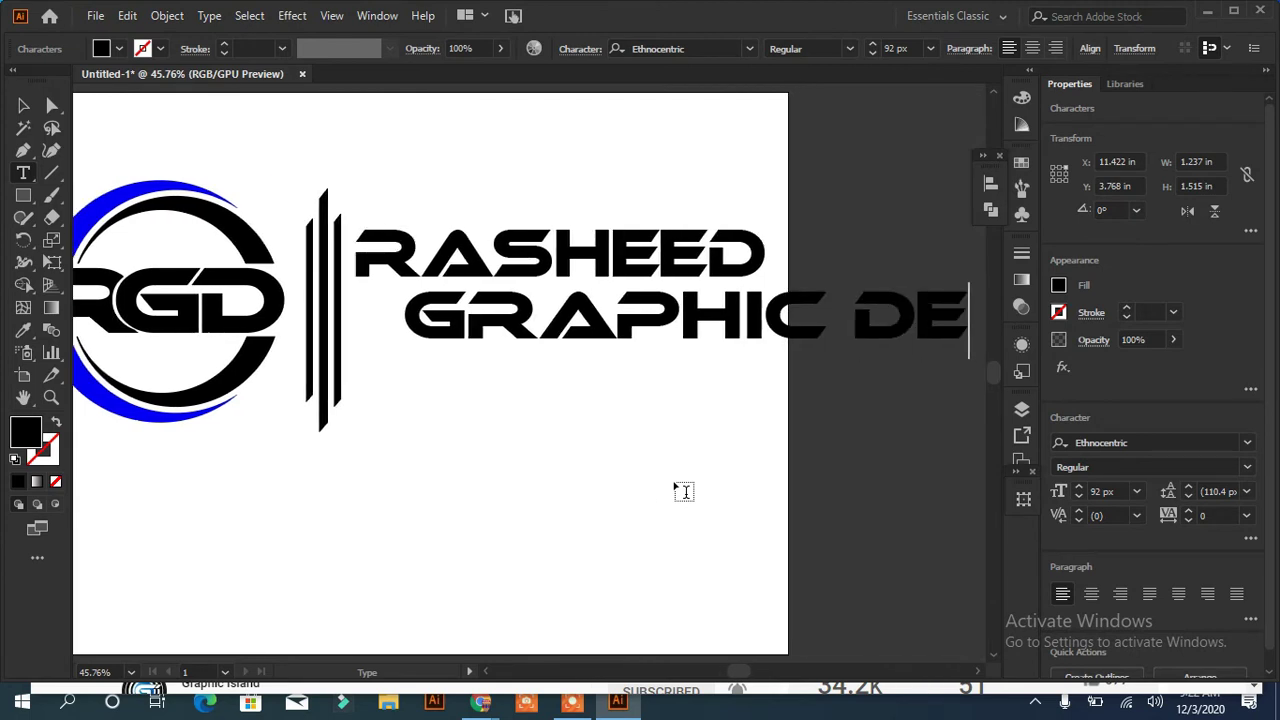
type("SIG")
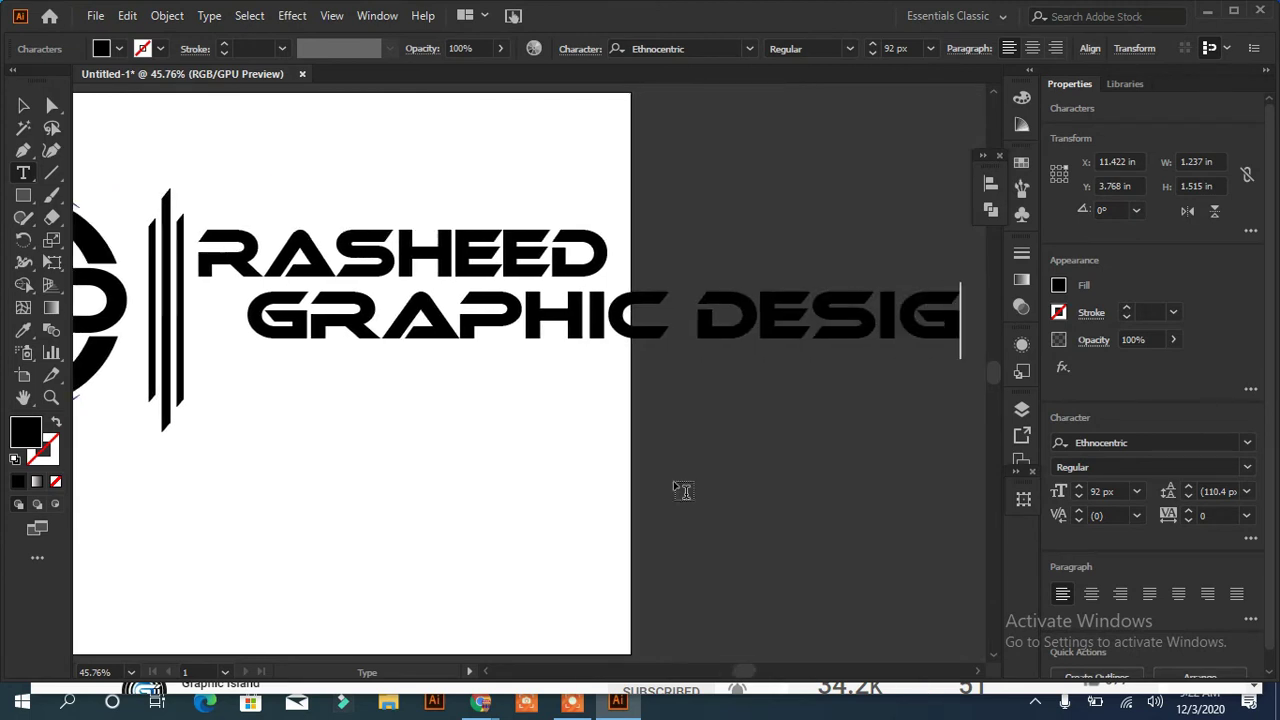
type("NER")
key("Escape")
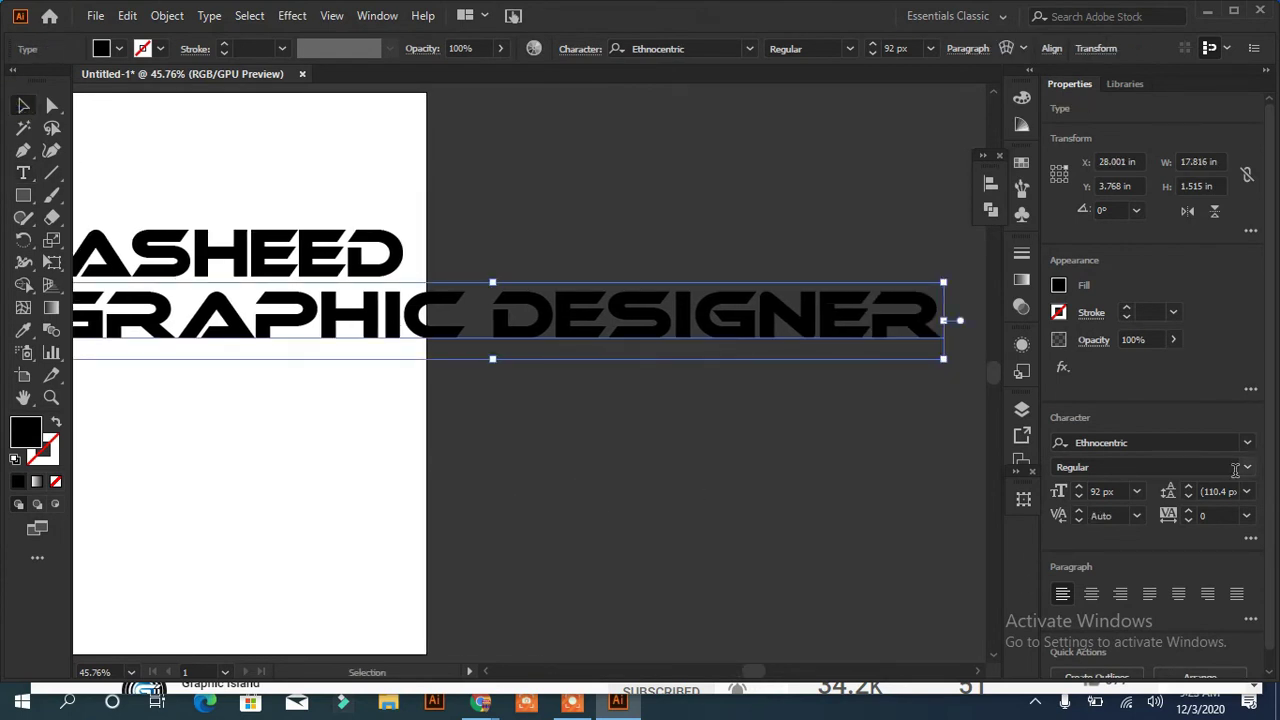
left_click(1247, 442)
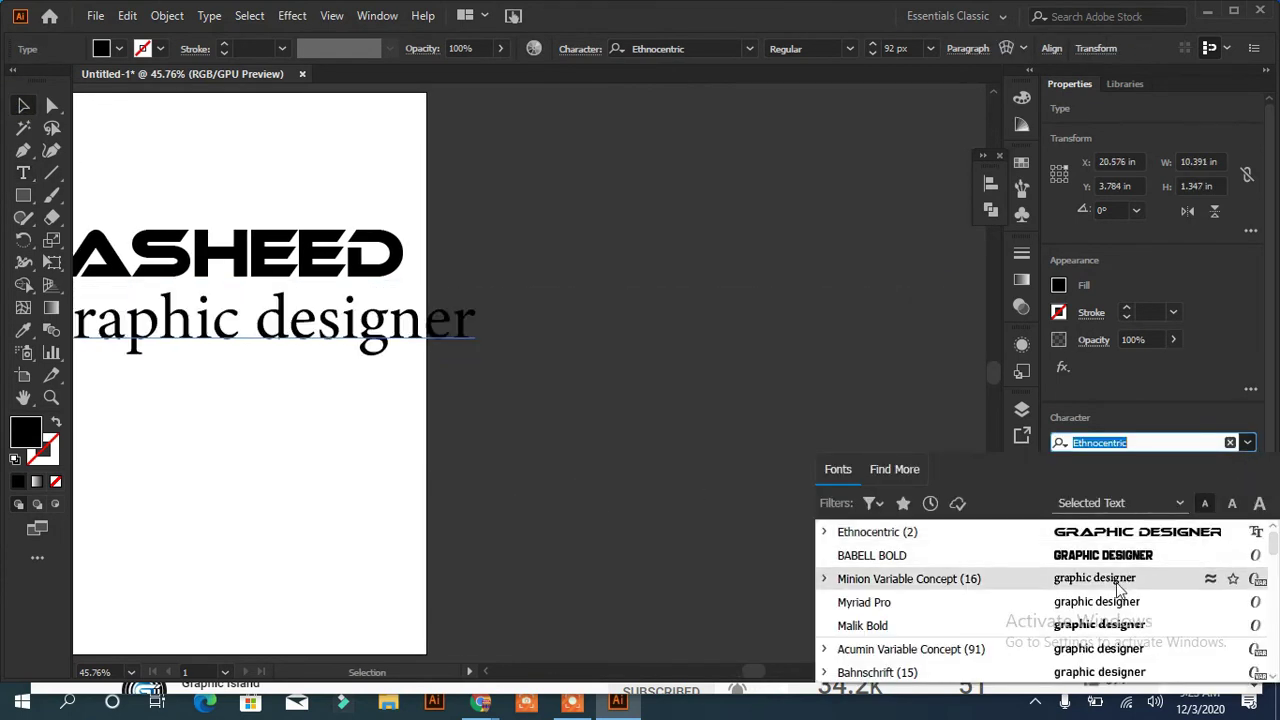
scroll(1150, 580, "down", 5)
scroll(1200, 555, "down", 5)
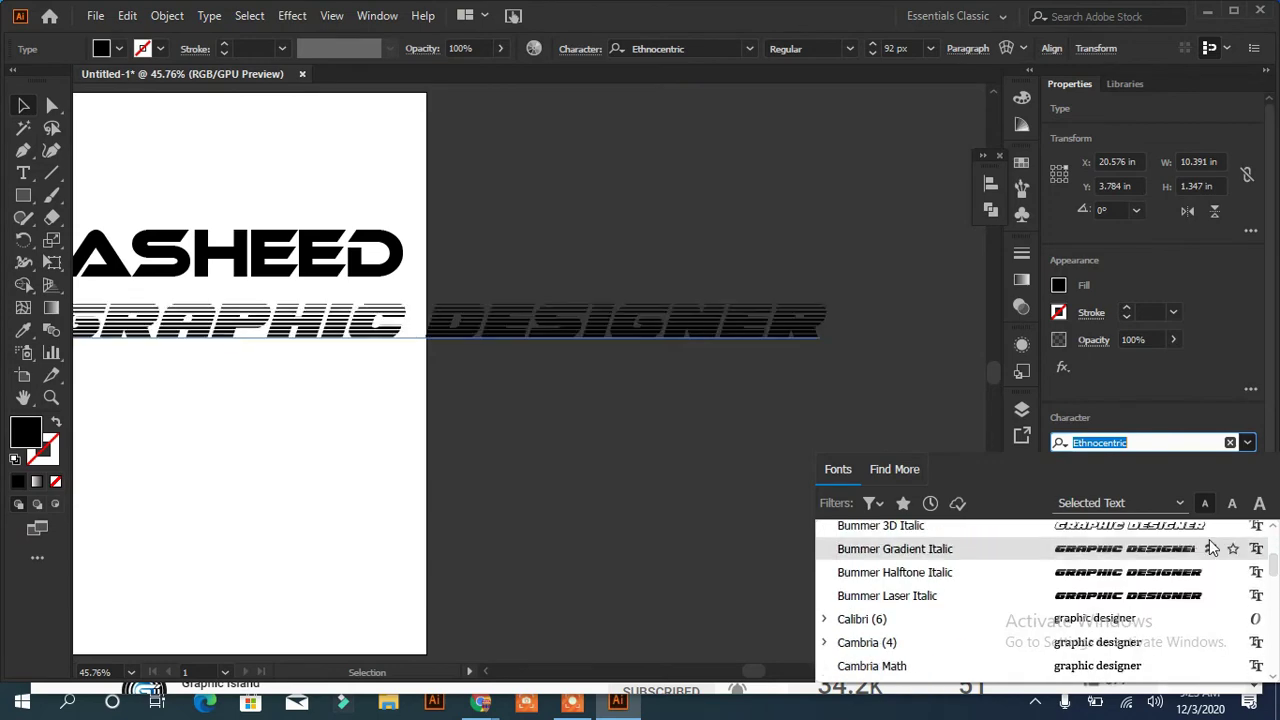
key("Down")
key("Down")
key("Down")
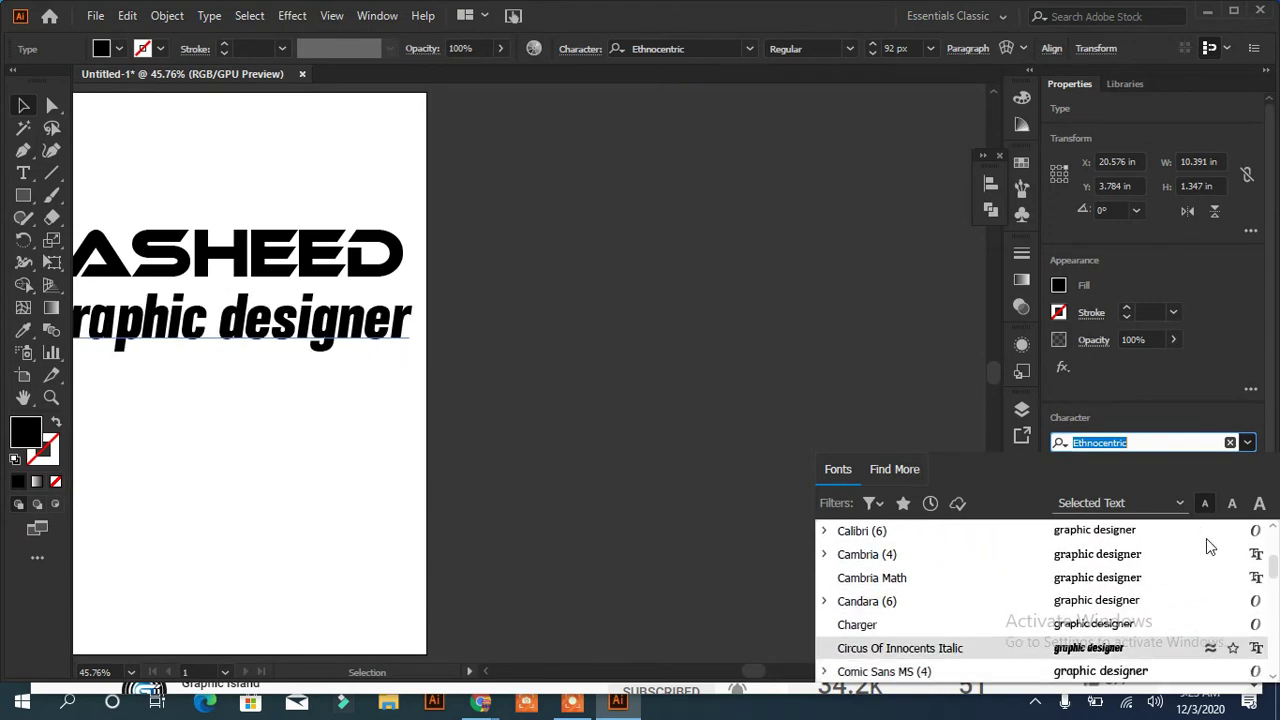
key("Return")
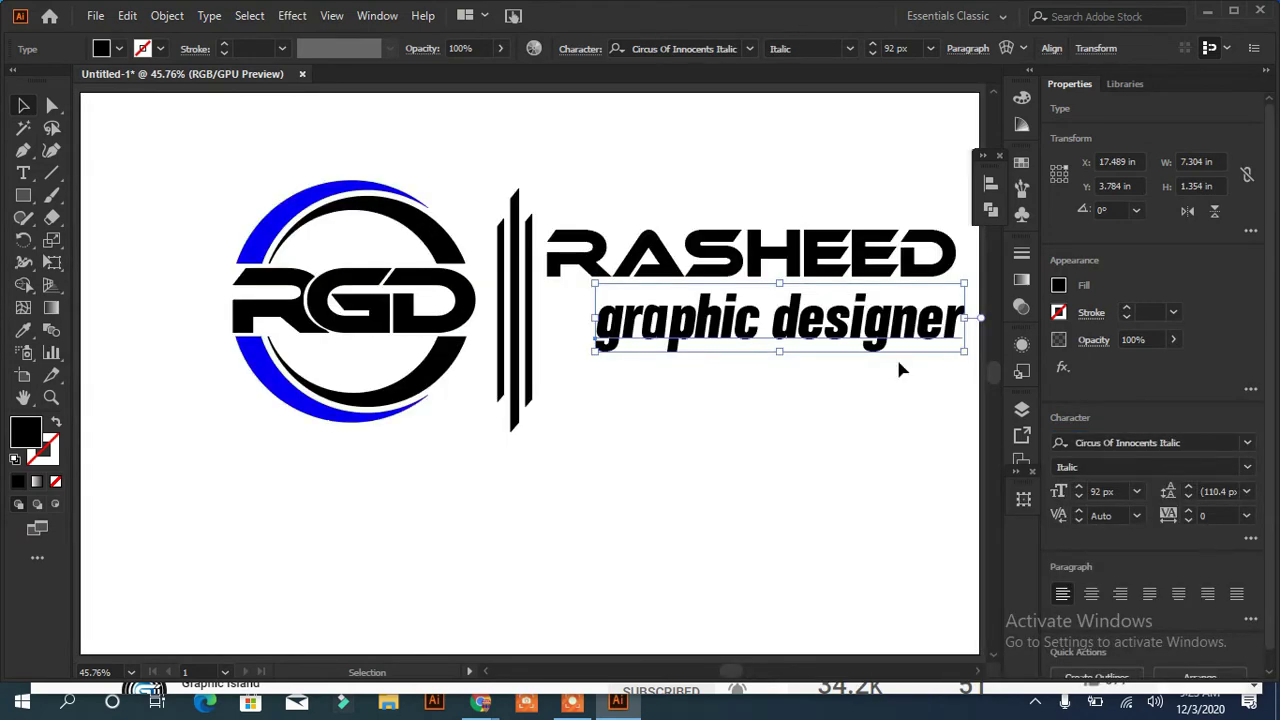
left_click_drag(838, 328, 788, 336)
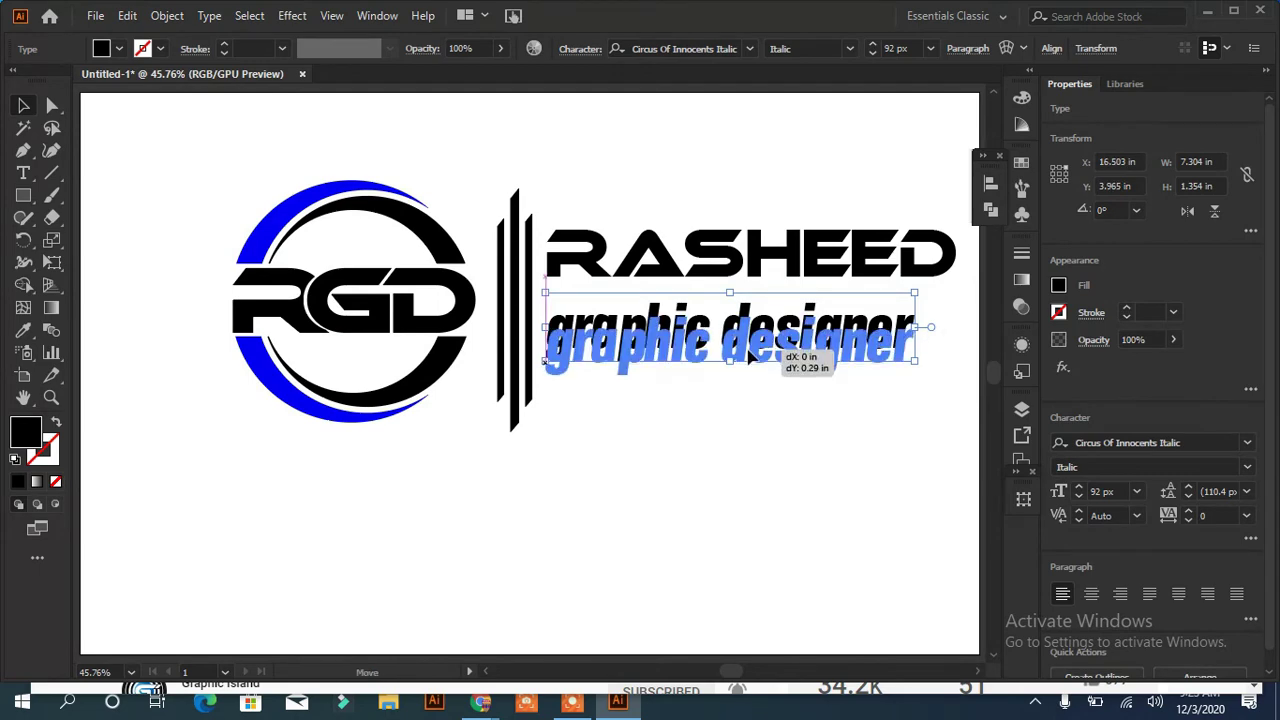
Step: Make GRAPHIC DESIGNER uppercase via Change Case and increase RASHEED's font size
left_click(209, 16)
left_click(503, 306)
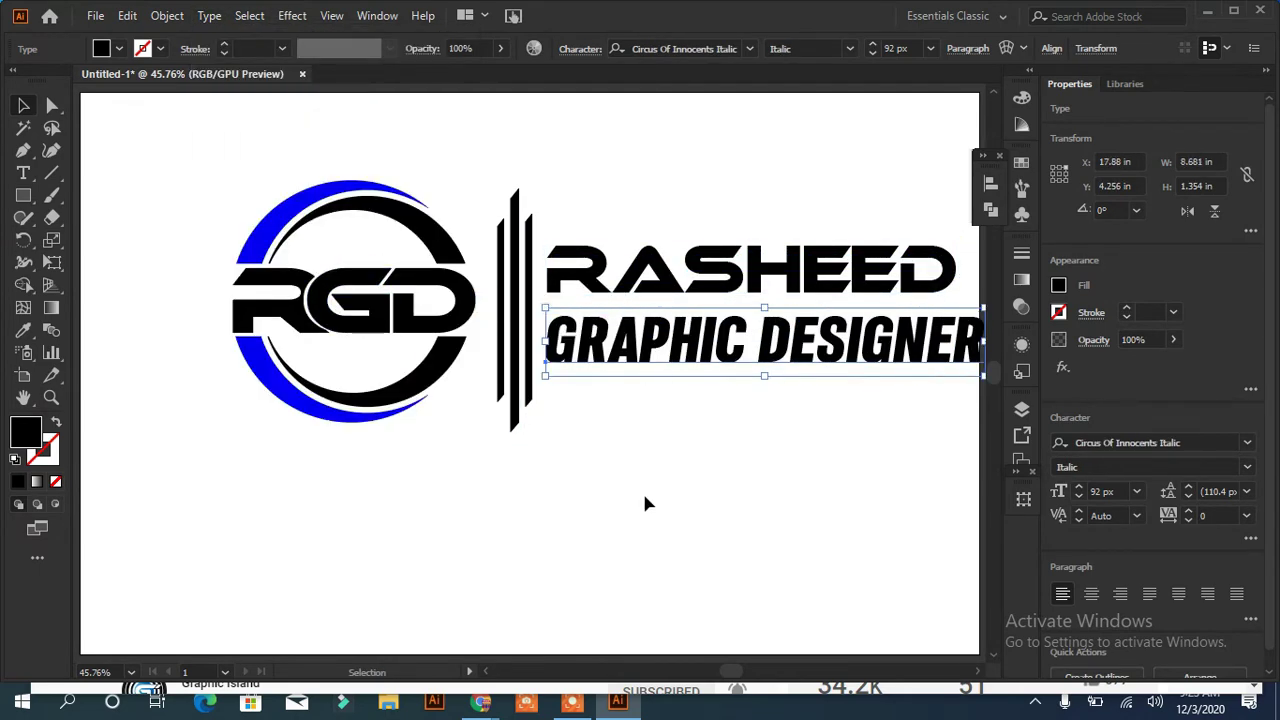
left_click(800, 272)
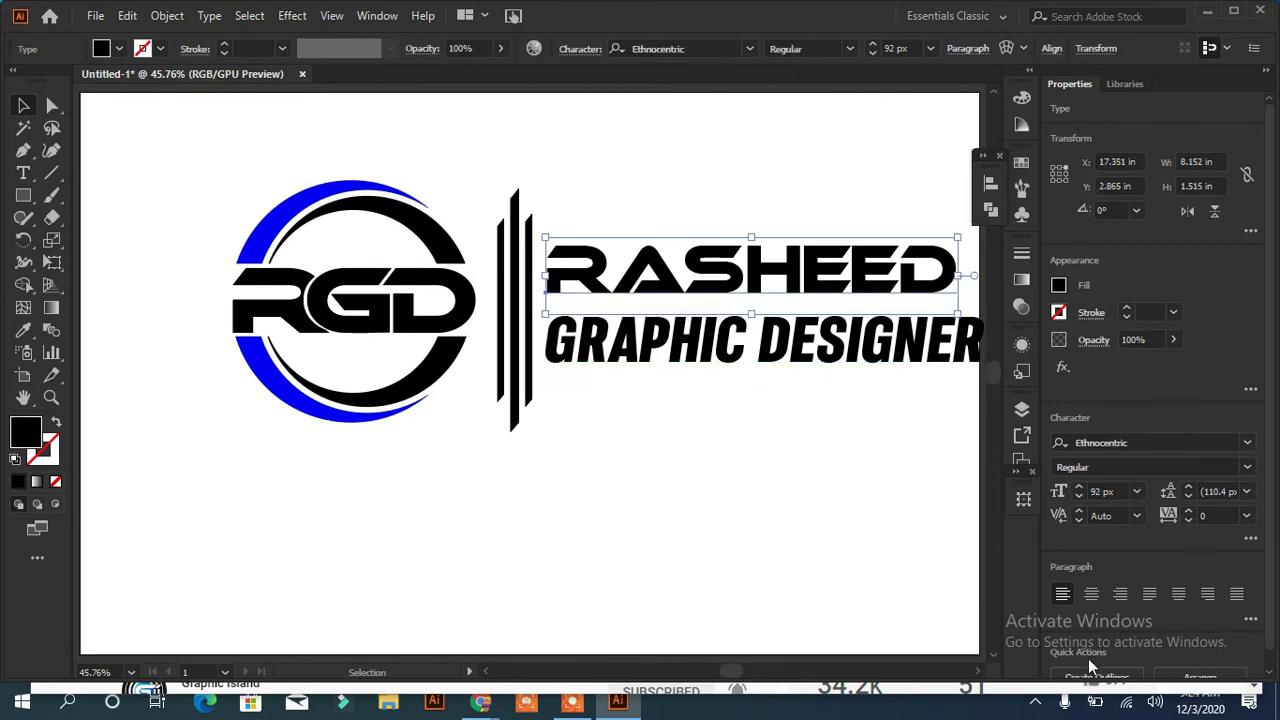
left_click_drag(780, 543, 670, 558)
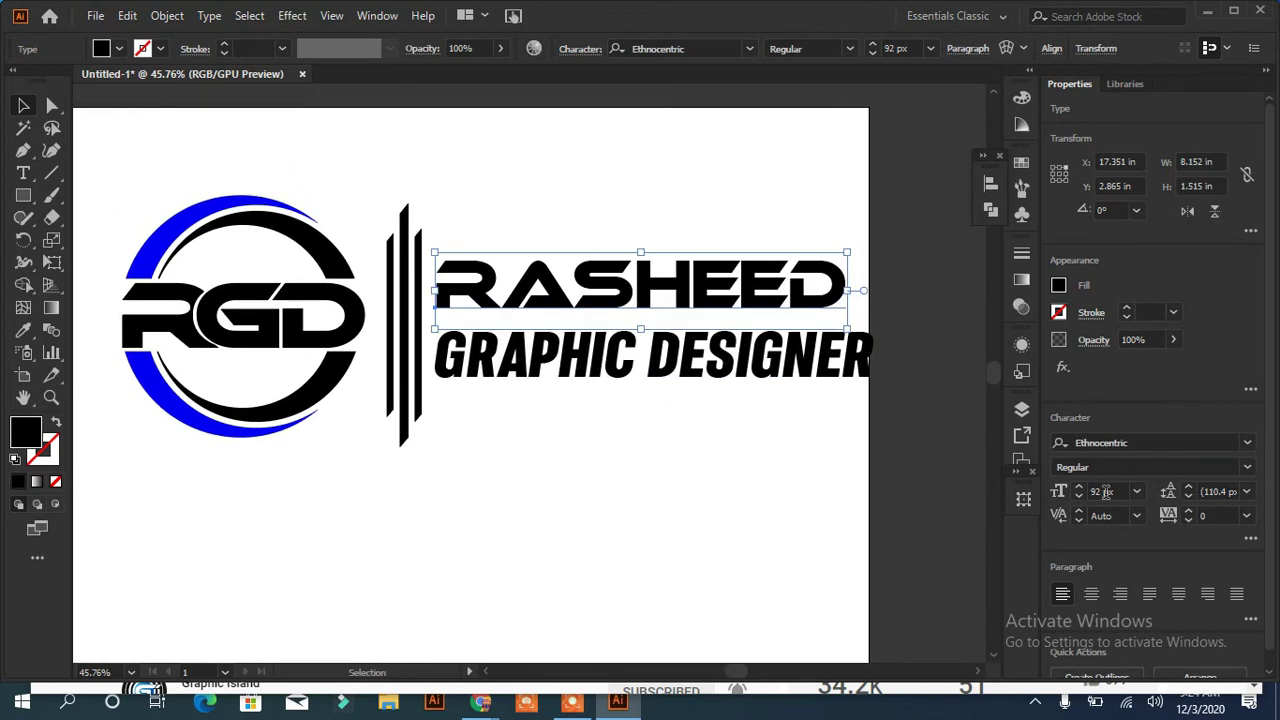
left_click(1078, 487)
left_click(1078, 487)
left_click(714, 563)
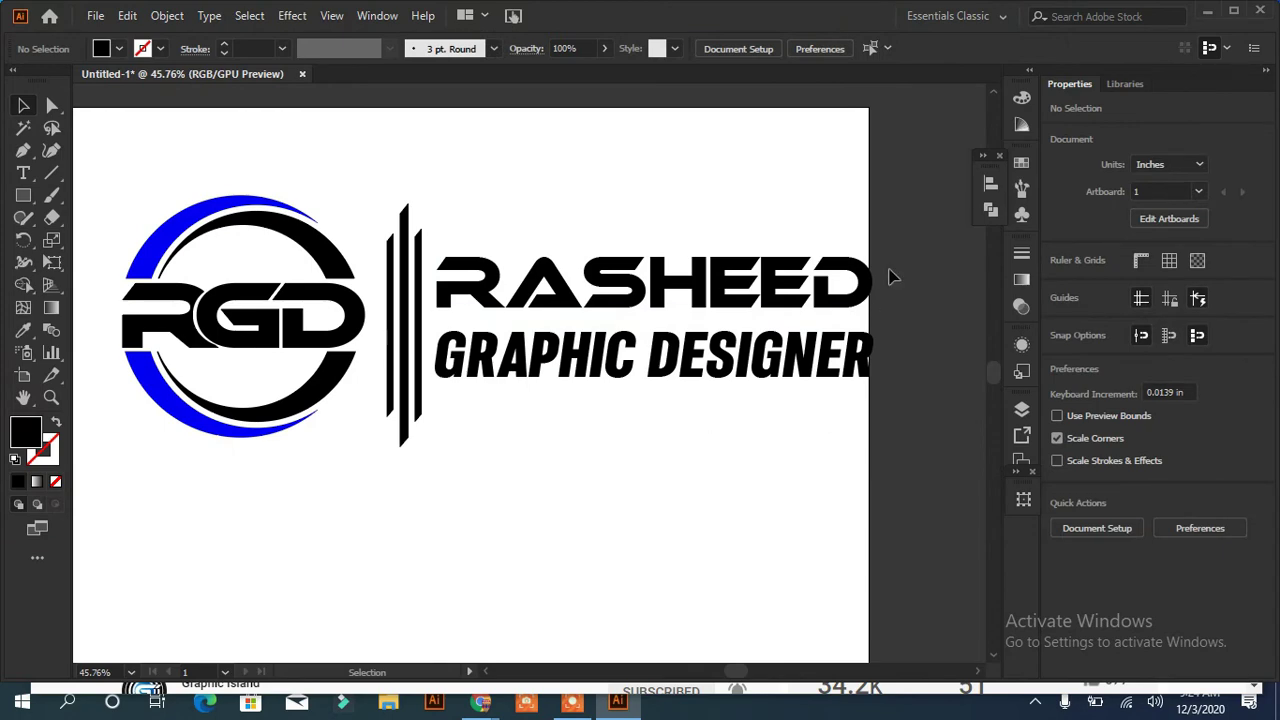
Step: Scale the whole logo down and set GRAPHIC DESIGNER to Source Sans Variable
key("ctrl+a")
left_click_drag(871, 449, 652, 440)
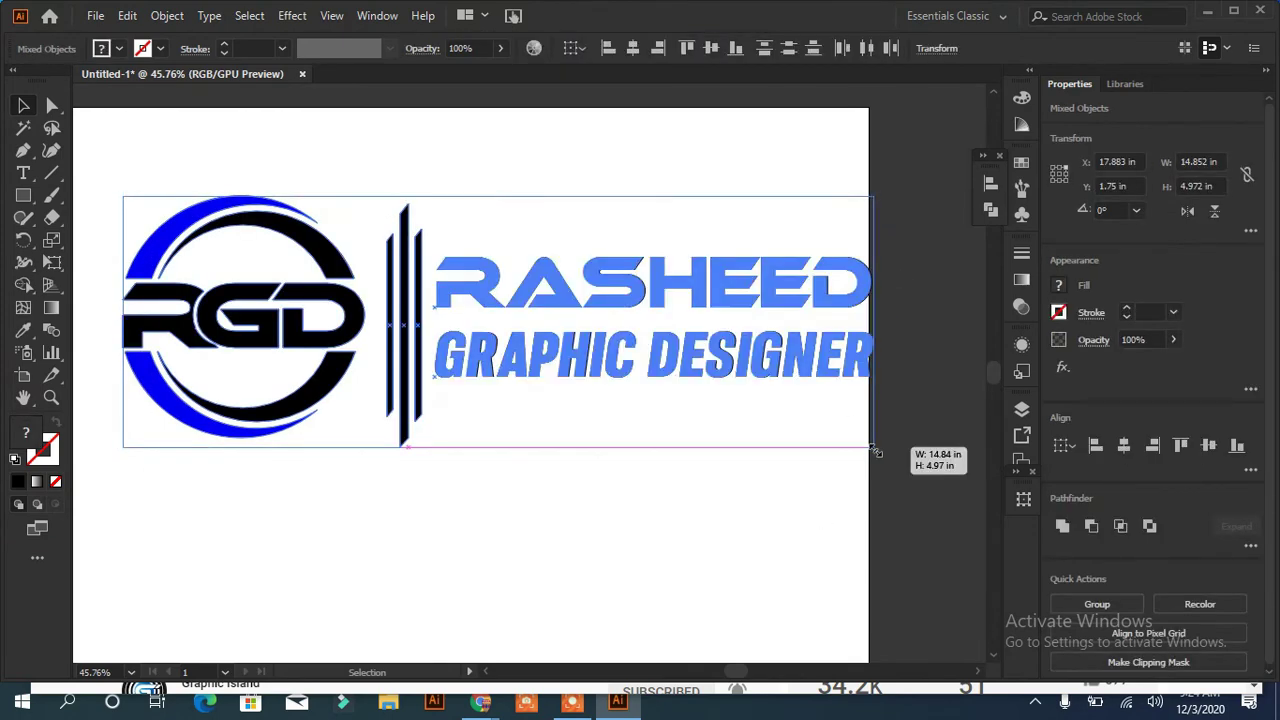
left_click(652, 440)
left_click(610, 330)
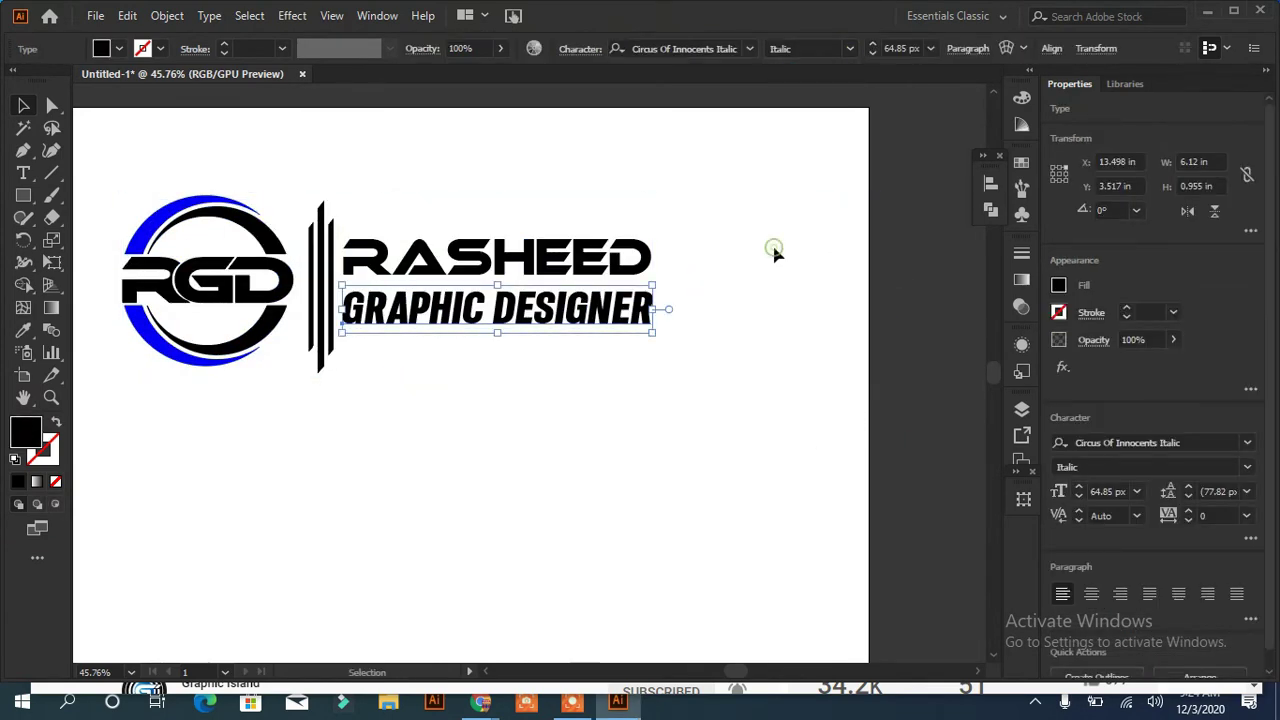
left_click(592, 316)
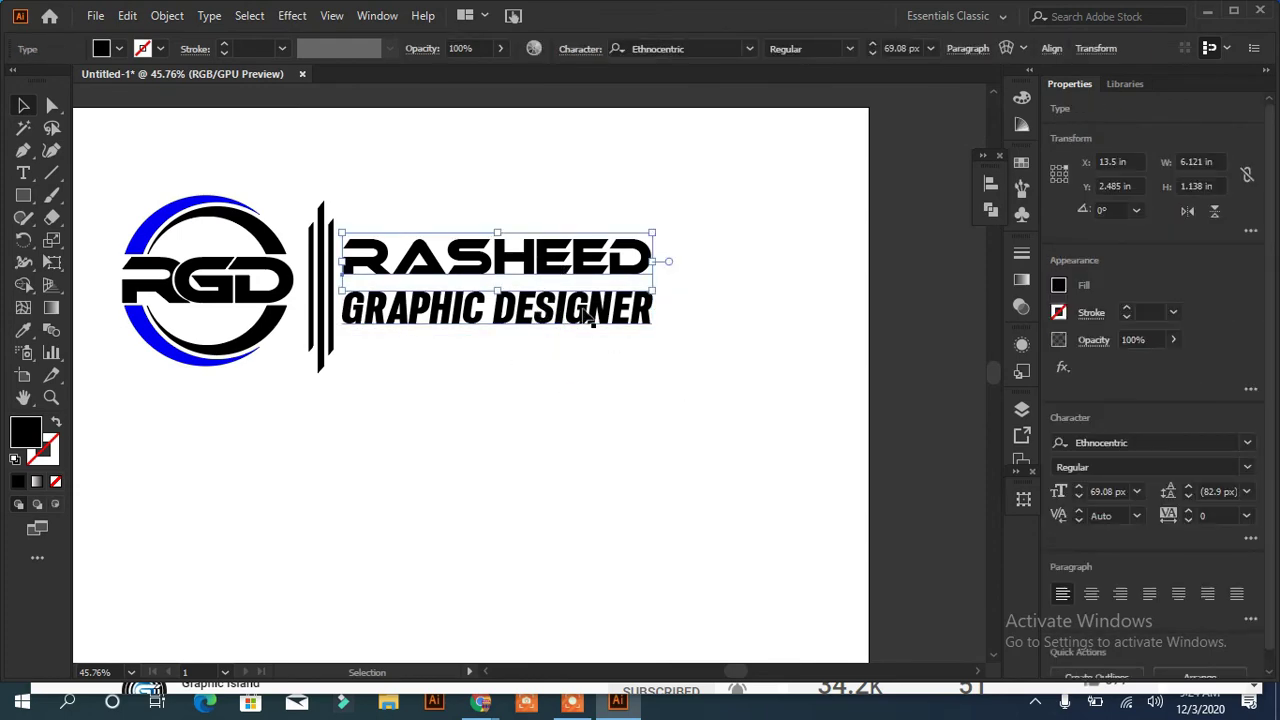
left_click(752, 50)
left_click(841, 181)
left_click(750, 48)
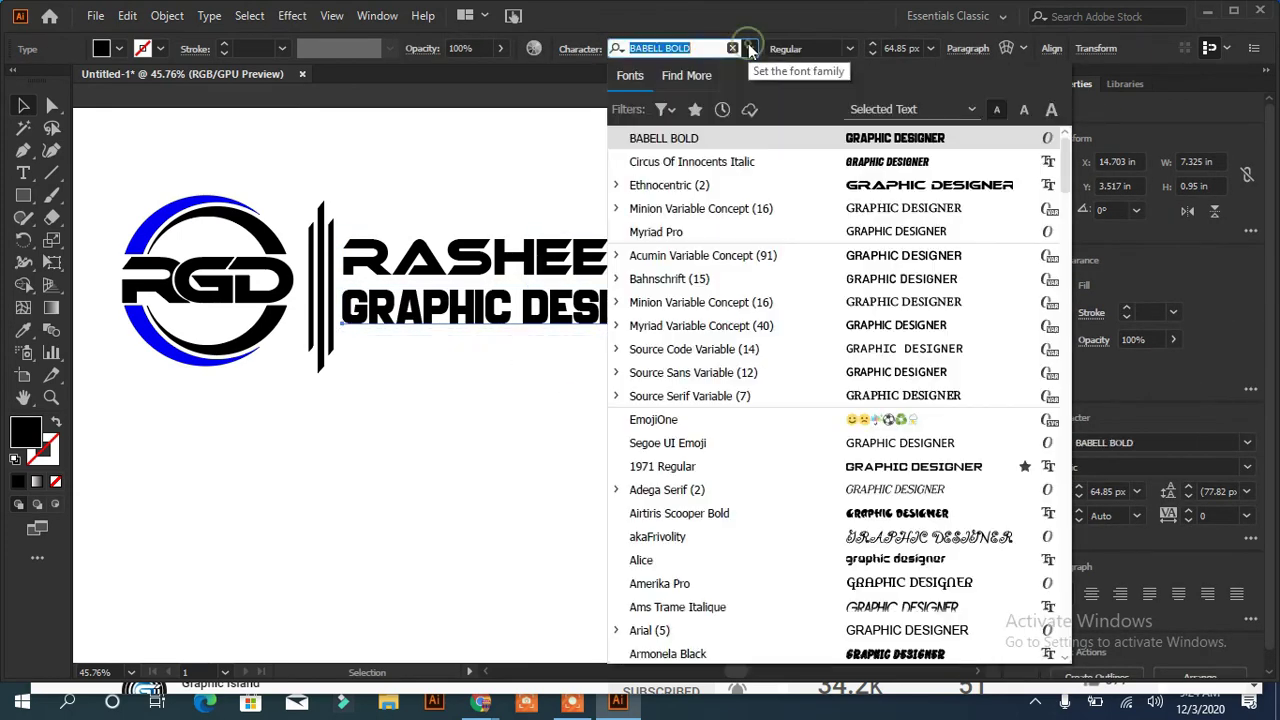
left_click(835, 372)
Step: Set RASHEED's tracking to 50 and make GRAPHIC DESIGNER slightly narrower
left_click(500, 258)
left_click(1246, 515)
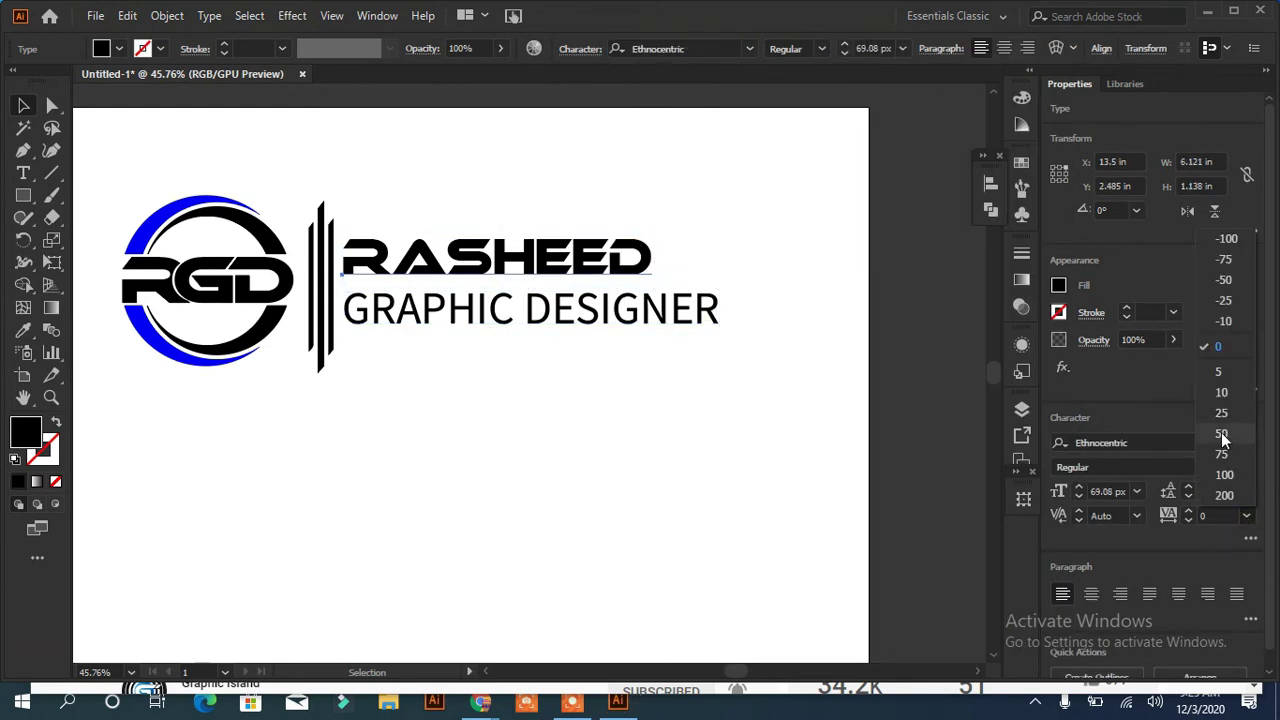
left_click(1222, 434)
left_click(700, 330)
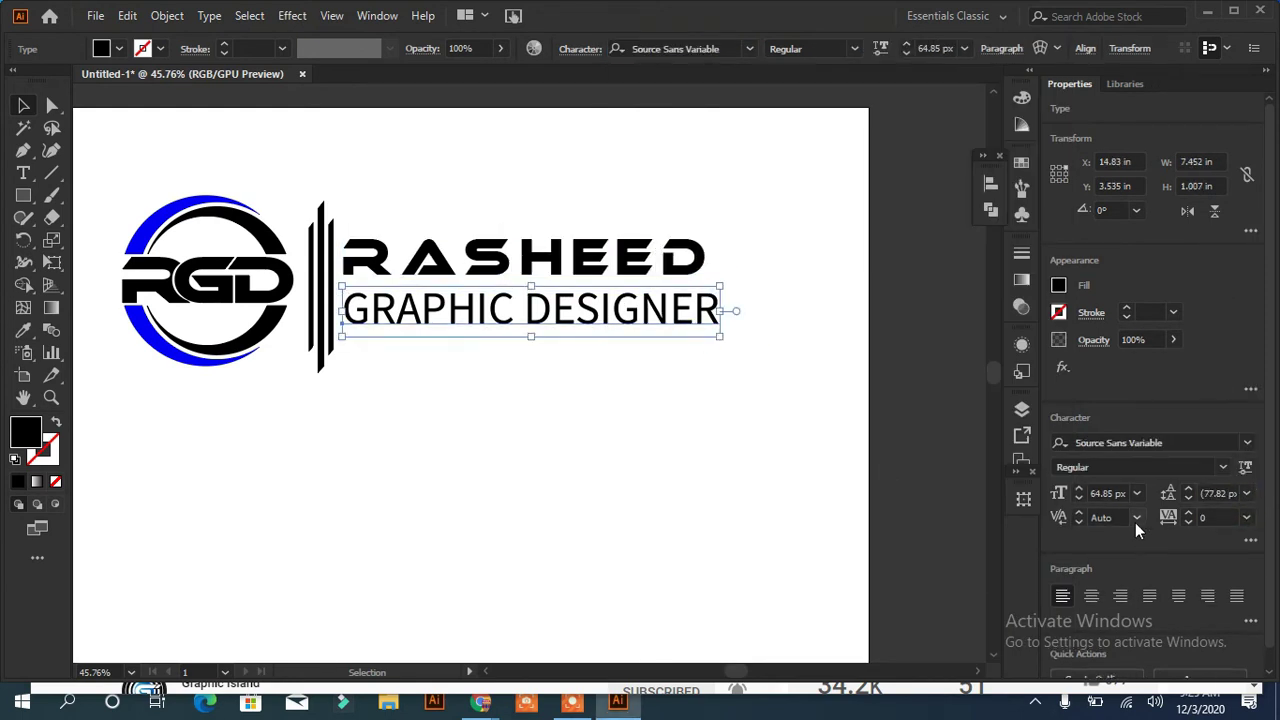
left_click(643, 503)
Step: Shorten the vertical bars and move them with both text lines closer to the emblem
mouse_move(760, 204)
left_mouse_down()
mouse_move(367, 372)
mouse_move(425, 322)
left_mouse_up()
left_click(468, 396)
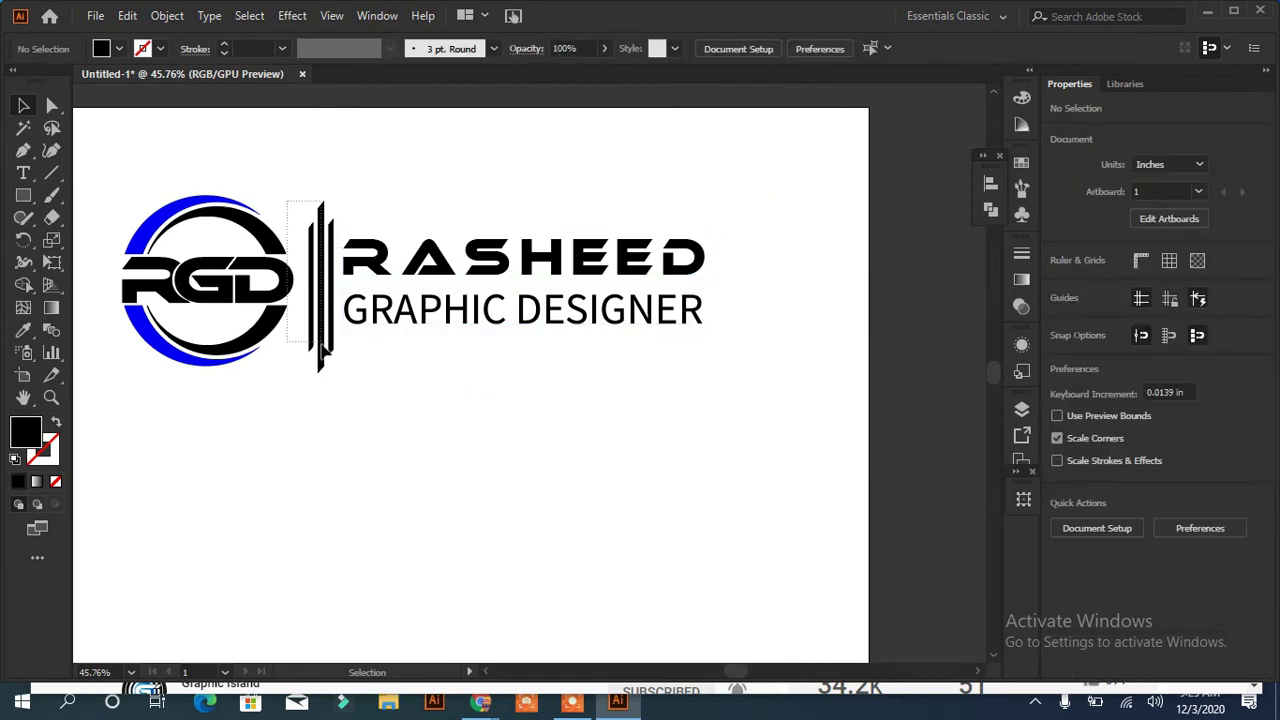
mouse_move(322, 352)
left_mouse_down()
mouse_move(343, 220)
mouse_move(300, 240)
mouse_move(338, 375)
mouse_move(331, 358)
left_mouse_up()
left_click(362, 387)
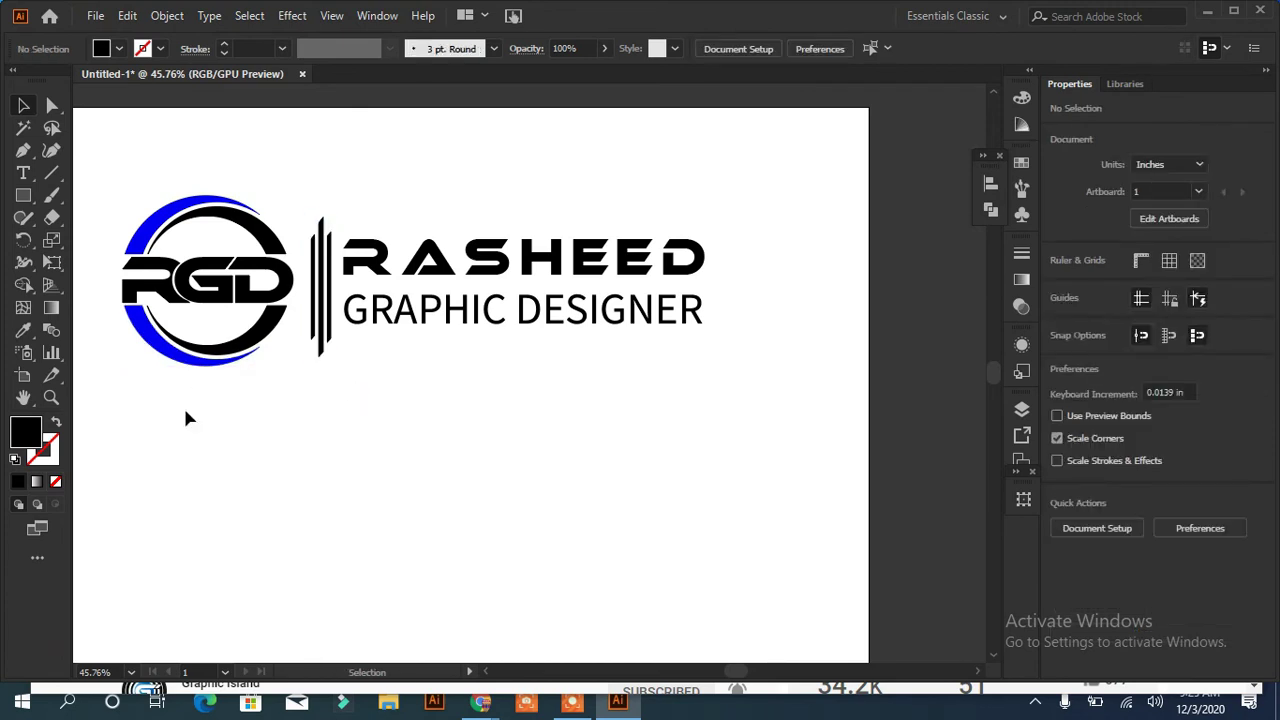
left_click_drag(596, 214, 310, 401)
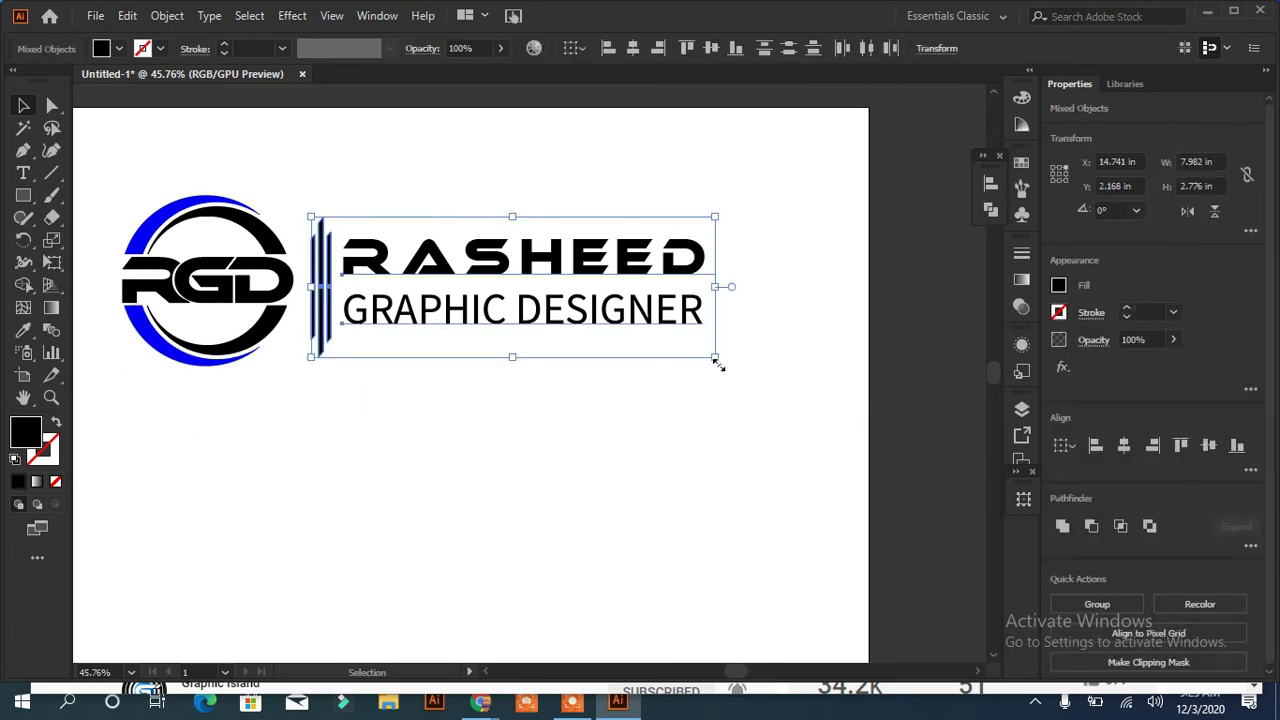
left_click_drag(323, 248, 314, 248)
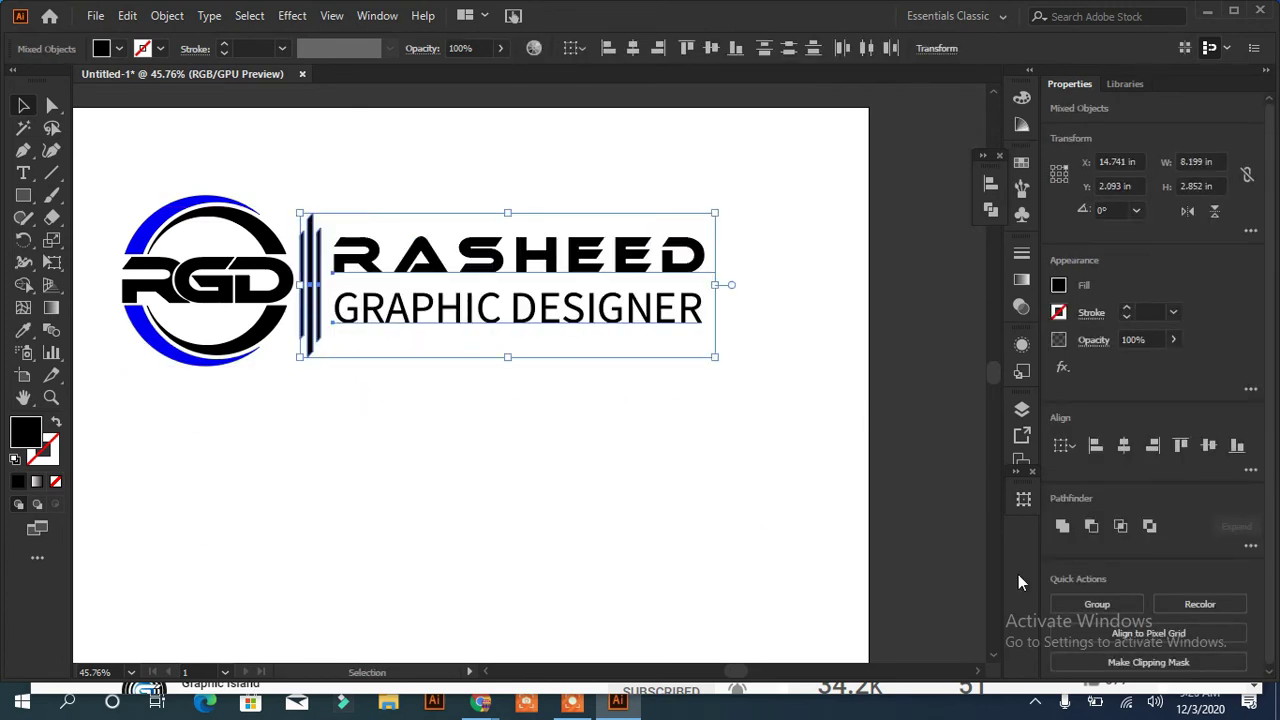
left_click(690, 298)
left_click_drag(190, 412, 192, 414)
Step: Align the text vertically with the emblem and move the whole logo to the artboard centre
left_click(739, 190)
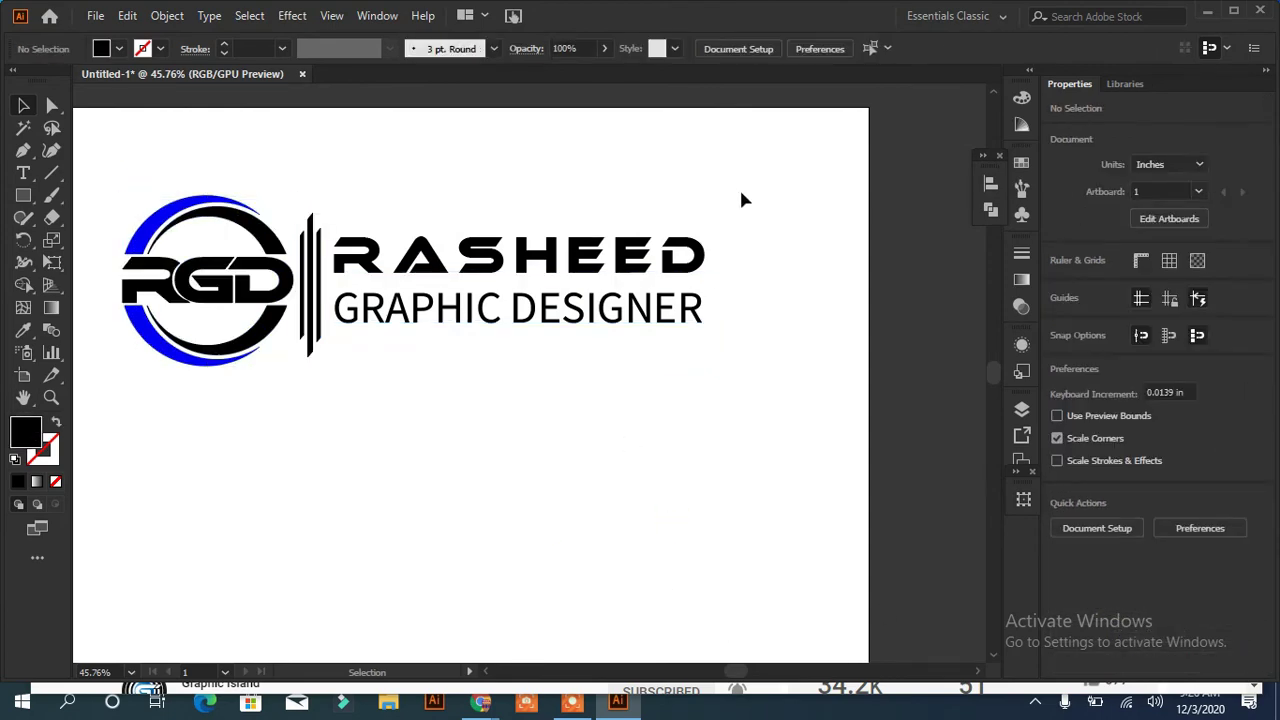
key("ctrl+a")
left_click(1209, 445)
left_click(820, 163)
scroll(235, 369, "left", 2)
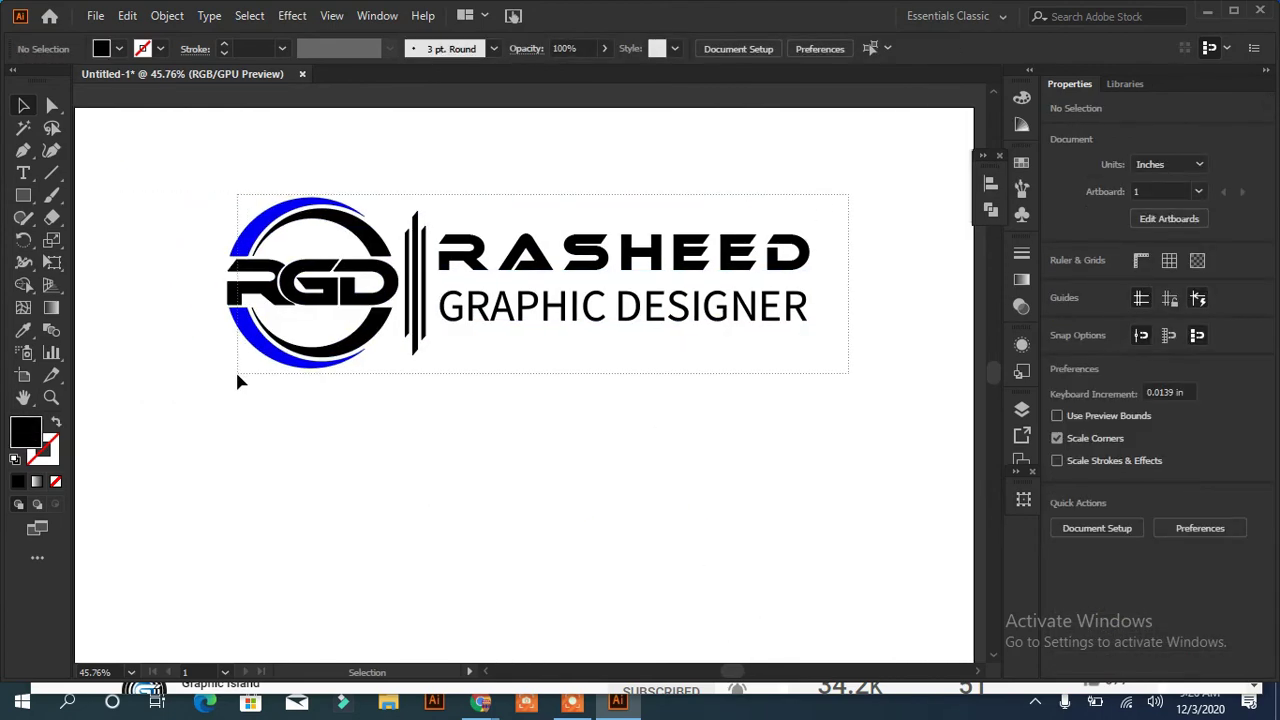
left_click_drag(237, 360, 253, 454)
left_click(425, 540)
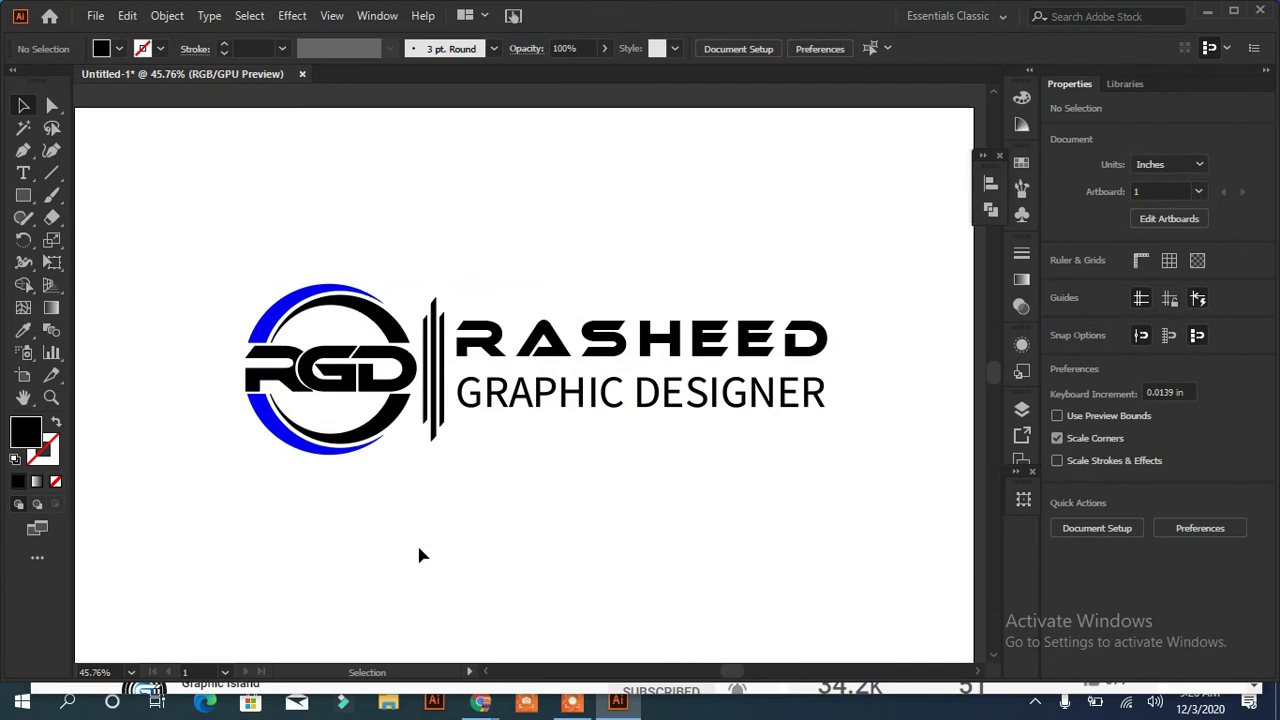
Step: Fill the emblem's black inner ring with orange
left_click(296, 338)
left_click(52, 106)
left_click(287, 313)
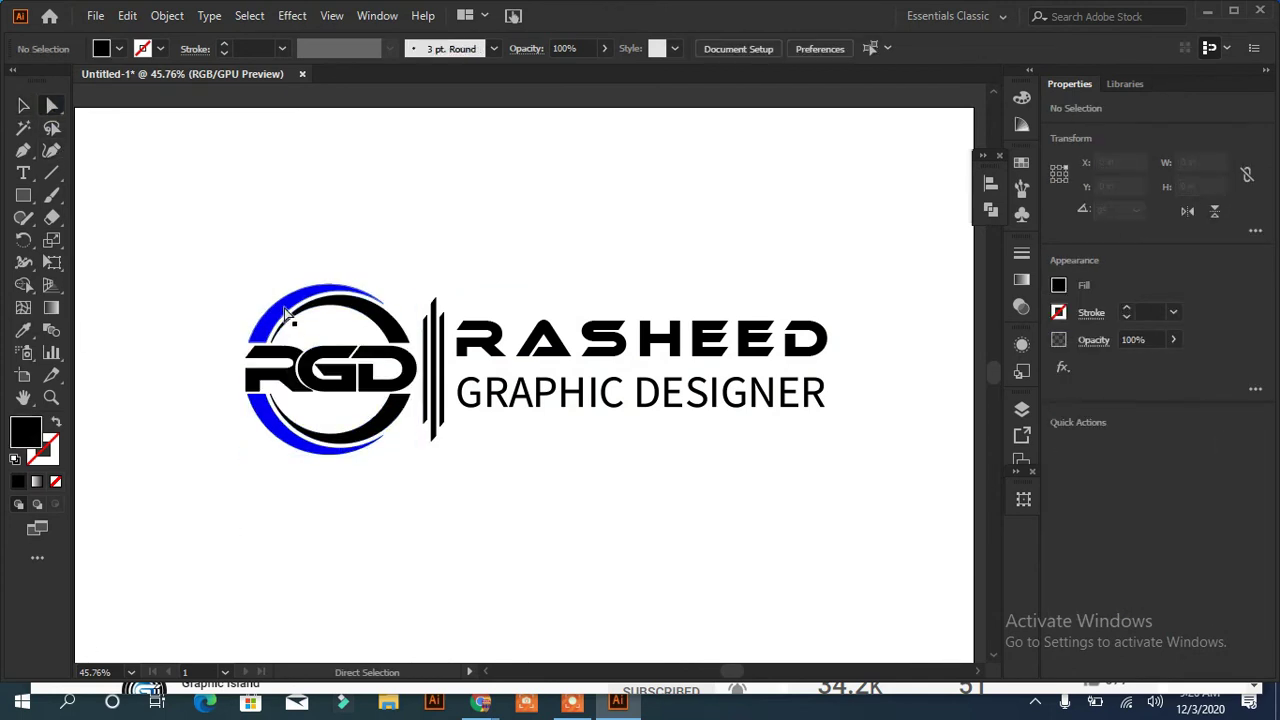
left_click(385, 328)
left_click(118, 48)
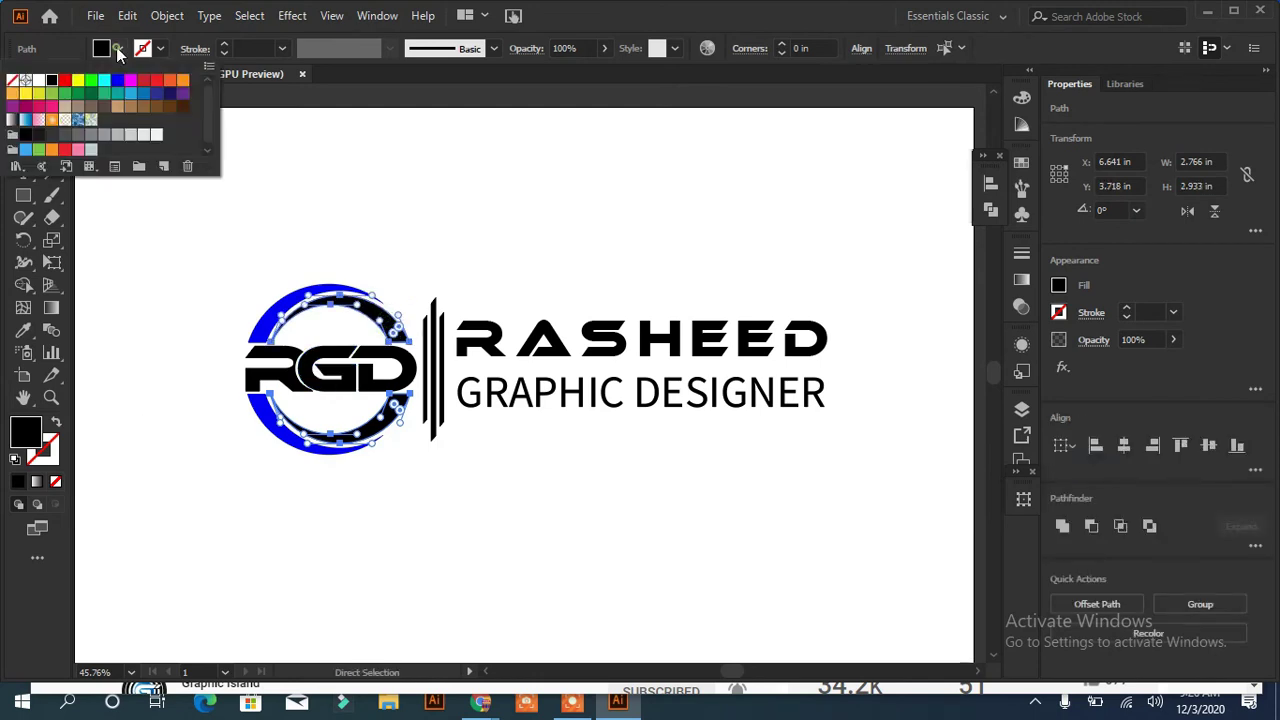
left_click(182, 80)
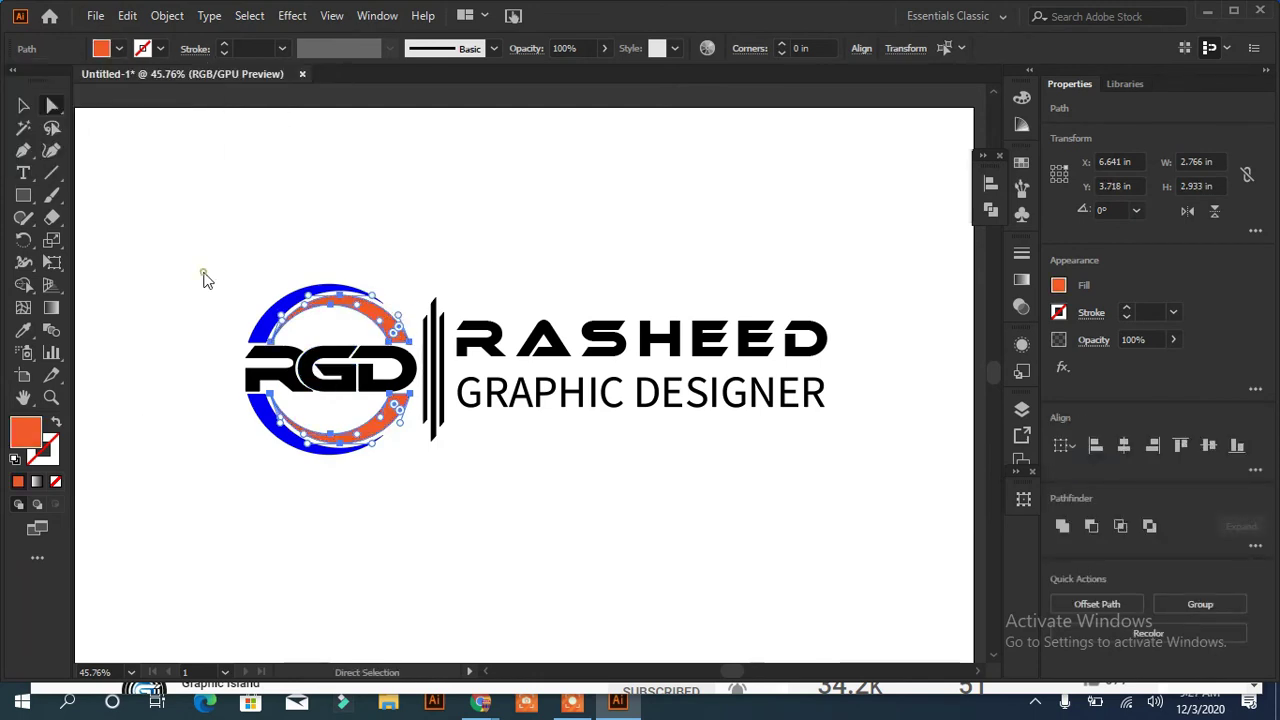
left_click(204, 279)
Step: Fill the upper and lower blue arcs with light grey
left_click(262, 318)
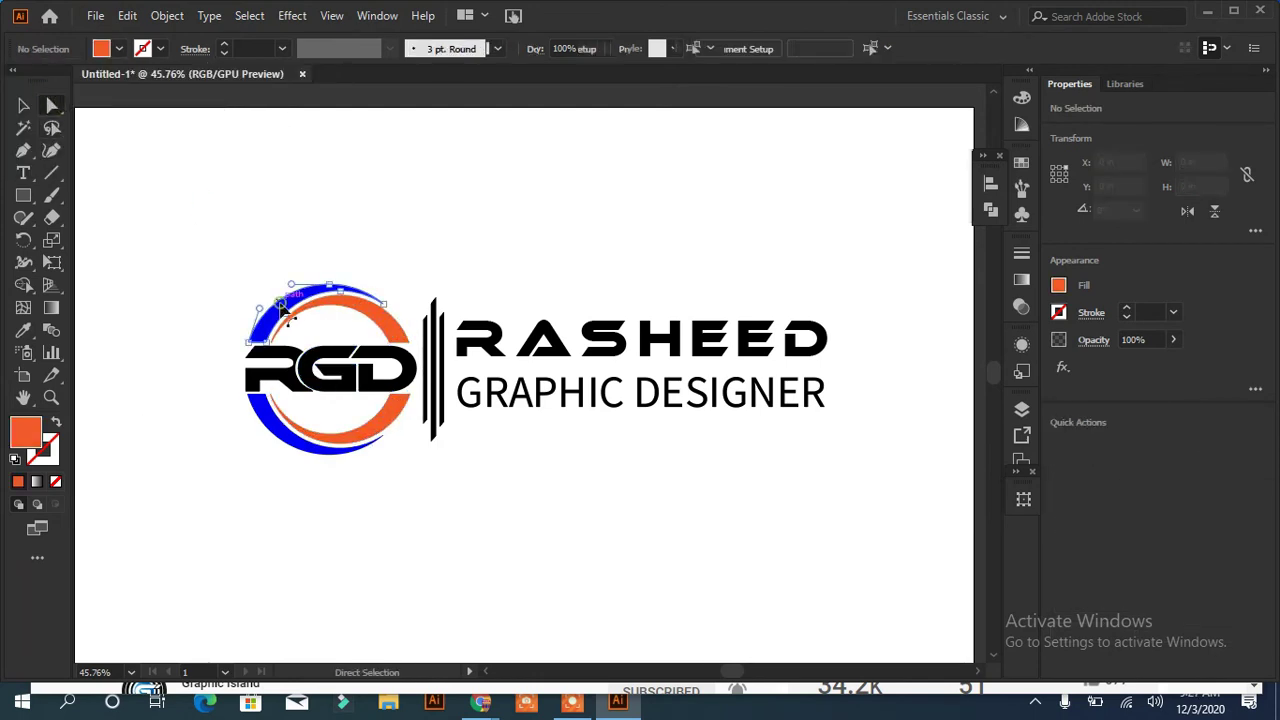
left_click(274, 428, "shift")
left_click(1058, 285)
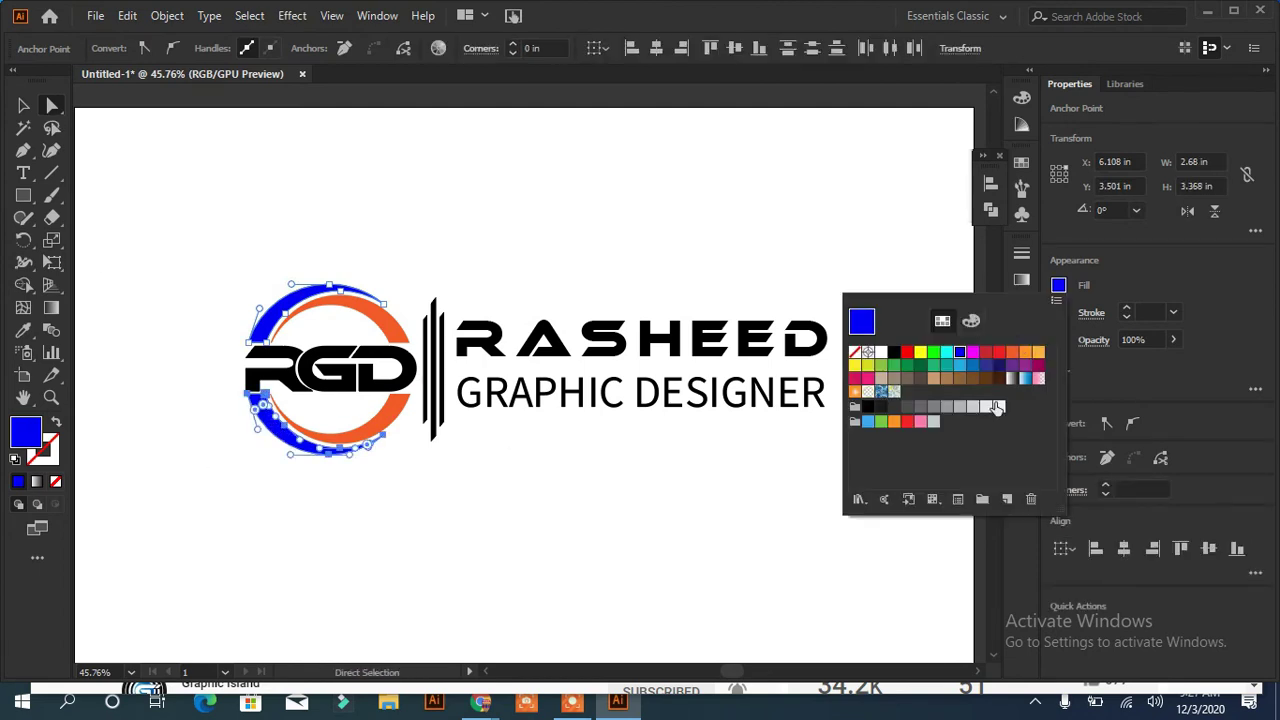
left_click(985, 406)
left_click(594, 534)
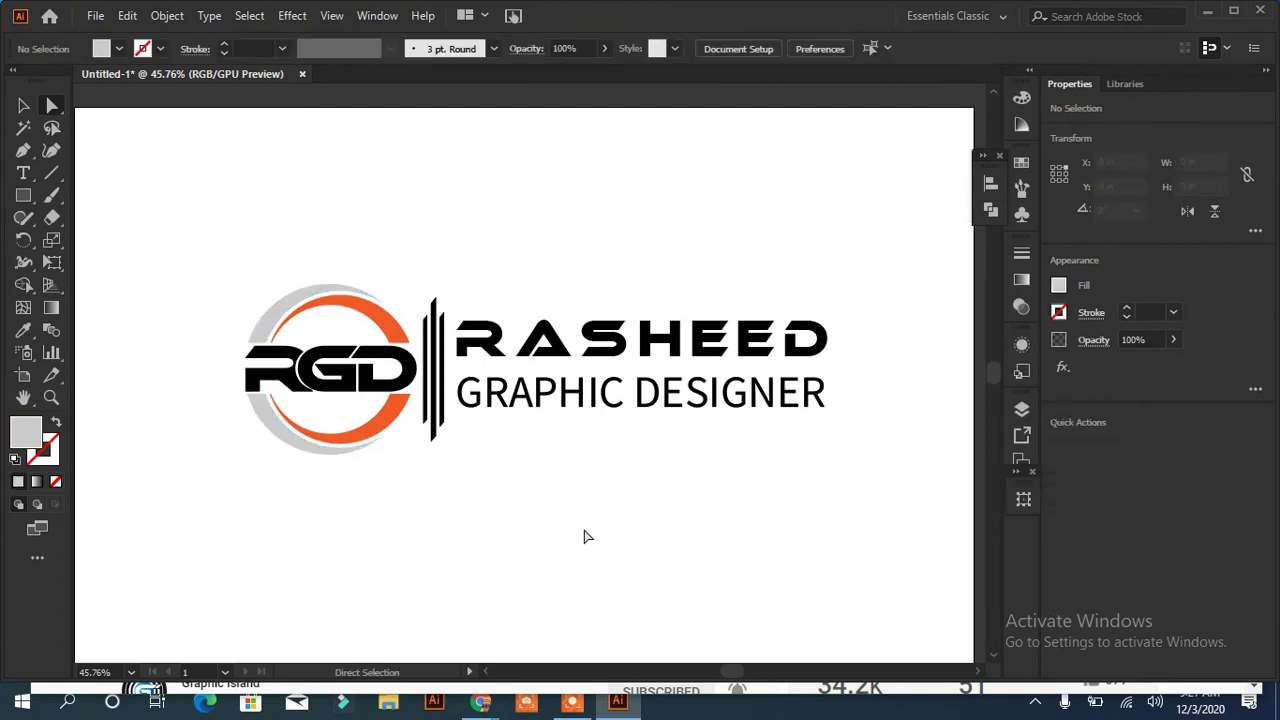
left_click(620, 358)
Step: Make RASHEED orange and give GRAPHIC DESIGNER the arc's light grey
left_click(119, 48)
left_click(160, 86)
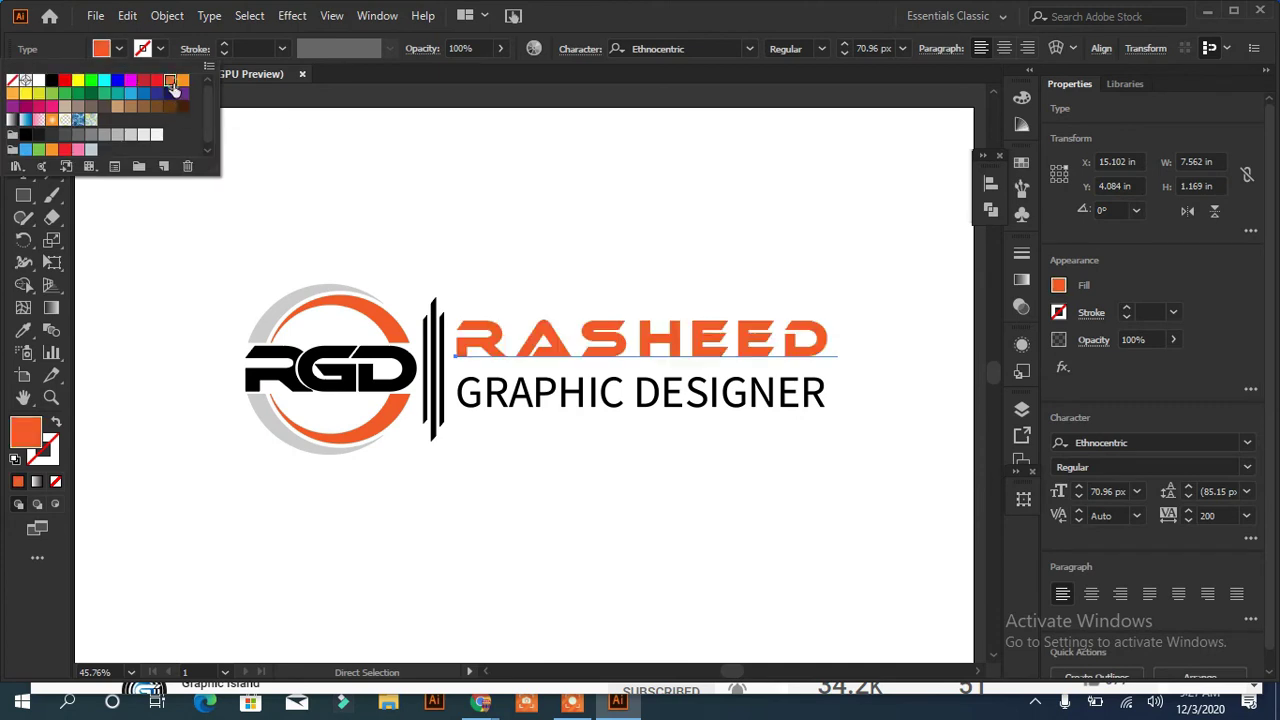
left_click(517, 437)
left_click(505, 400)
left_click(23, 330)
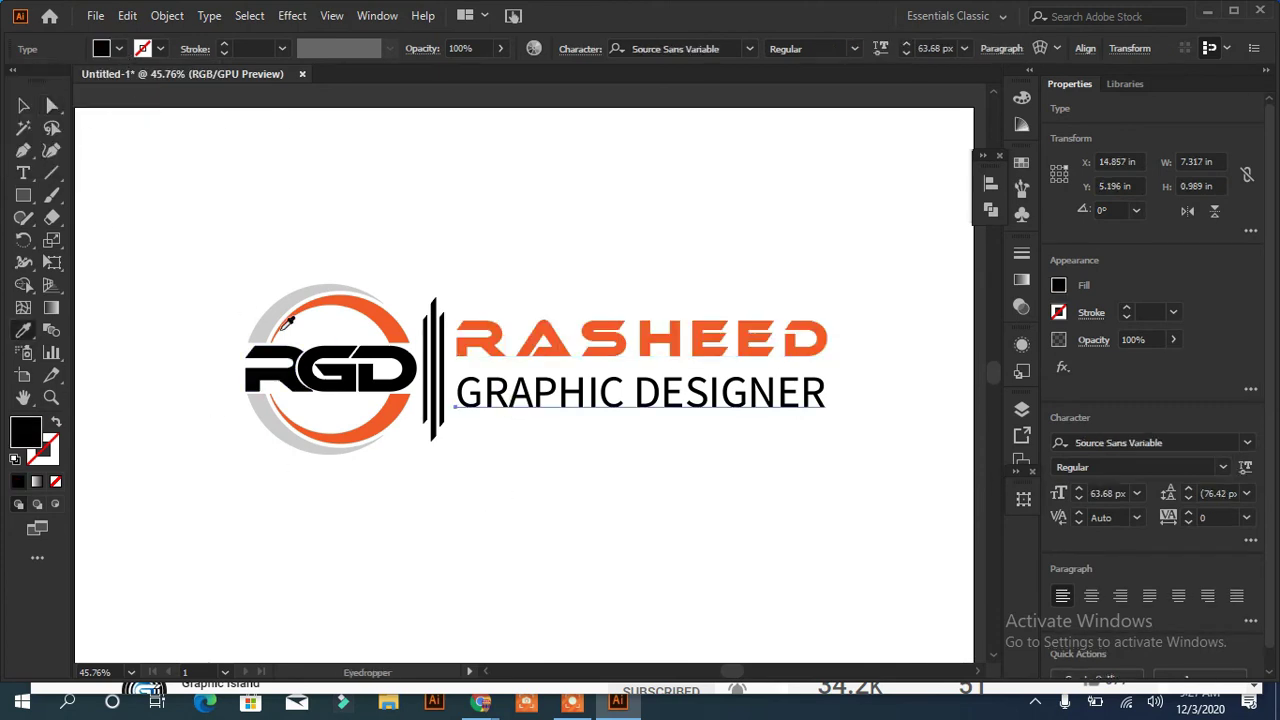
left_click(258, 320)
left_click(23, 105)
Step: Select the vertical bars, individually and as a group, to recolour them orange and grey
left_click(331, 212)
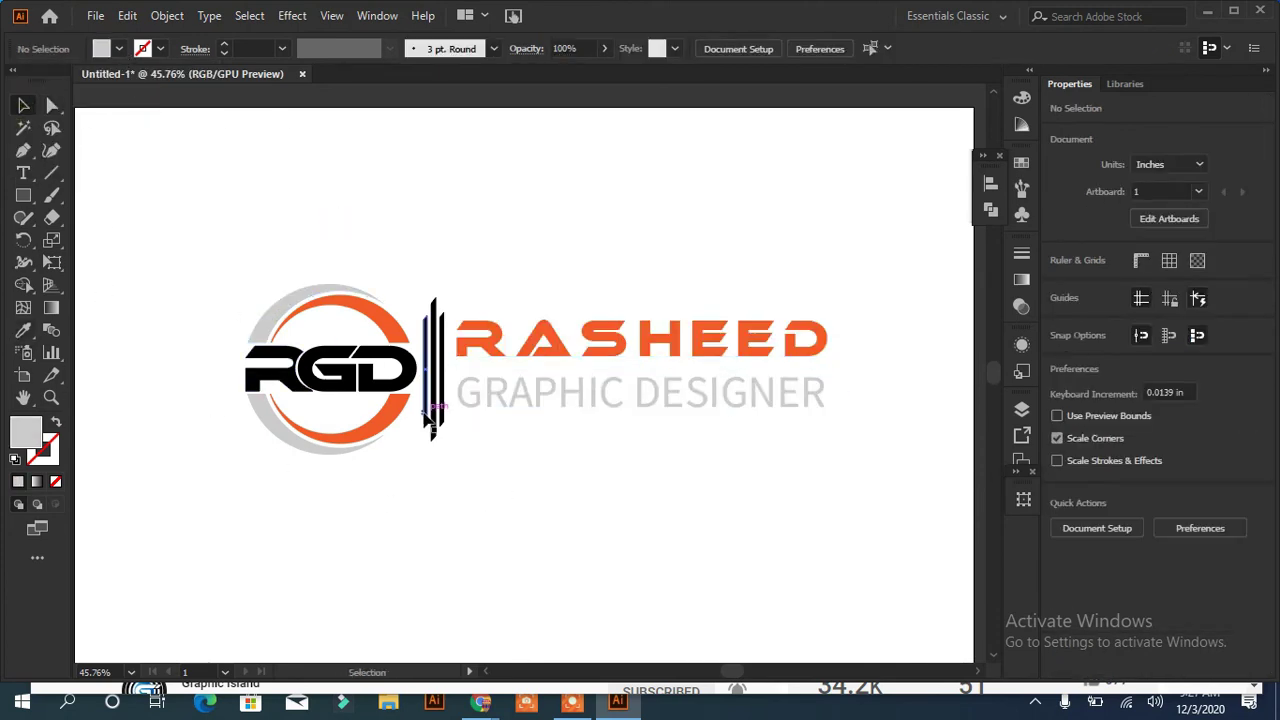
left_click(420, 426)
left_click(86, 151)
left_click(52, 106)
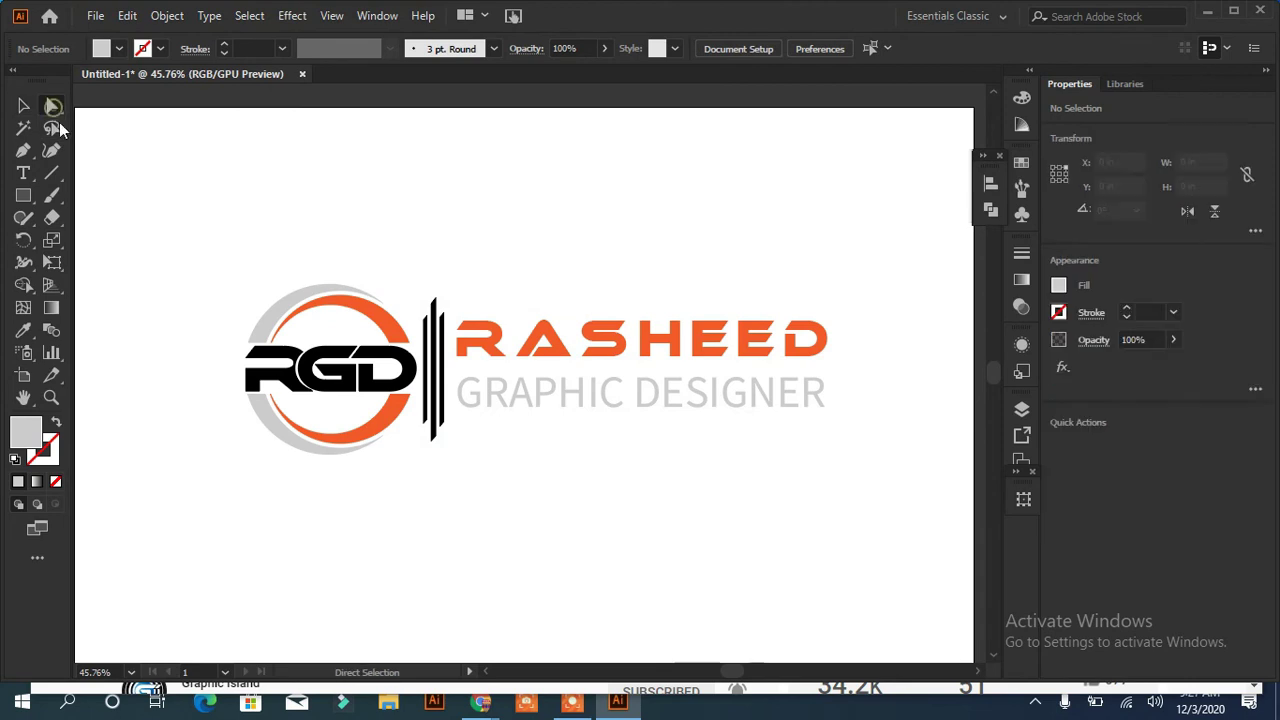
left_click(430, 403)
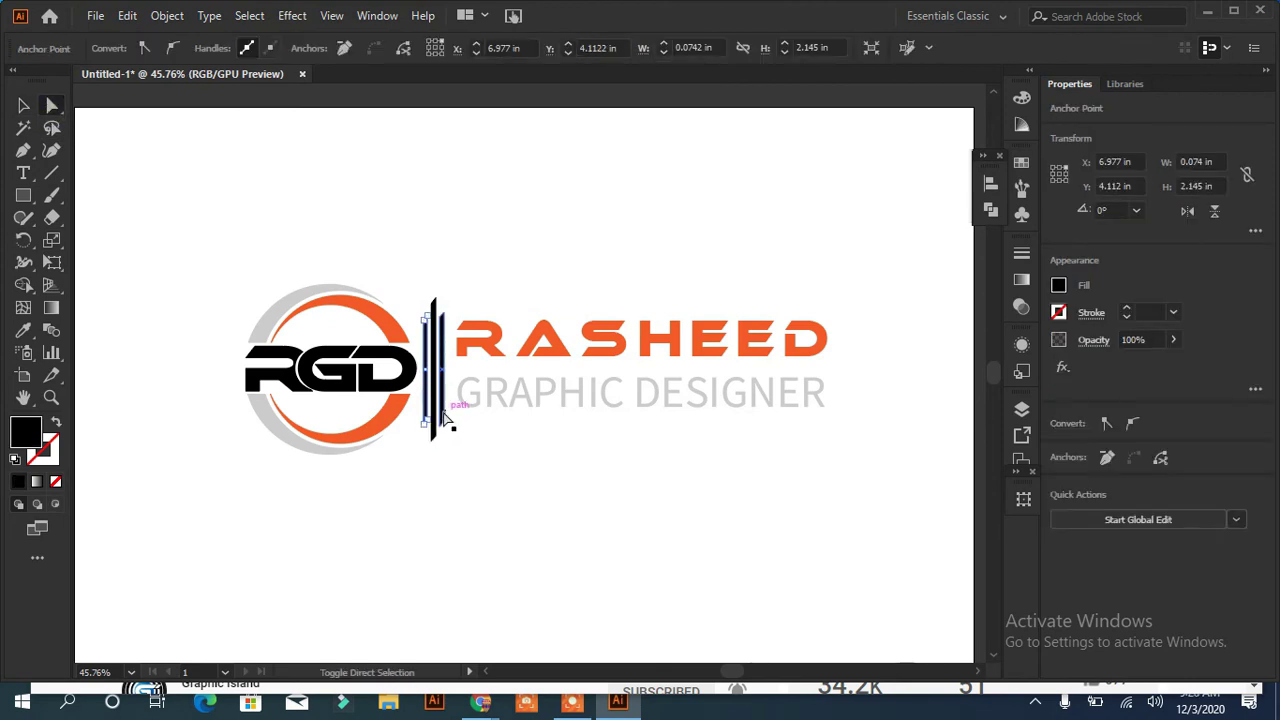
left_click_drag(447, 420, 155, 431)
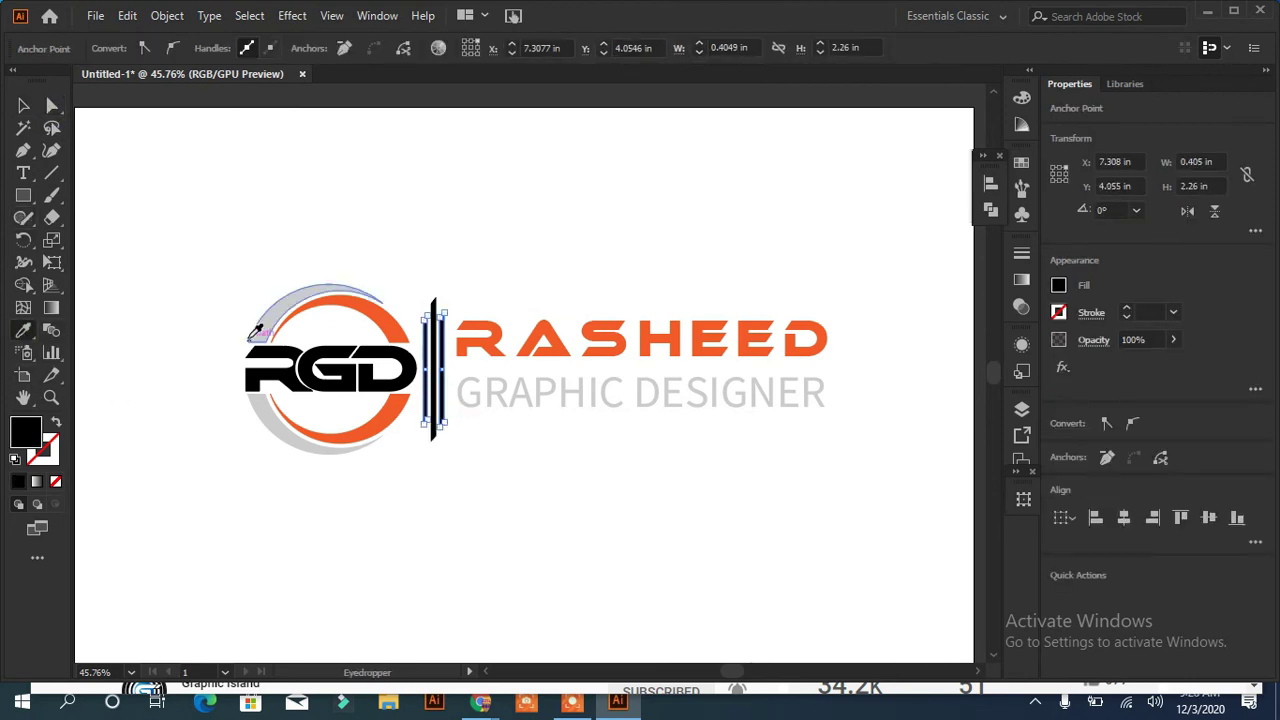
left_click(200, 371)
key("v")
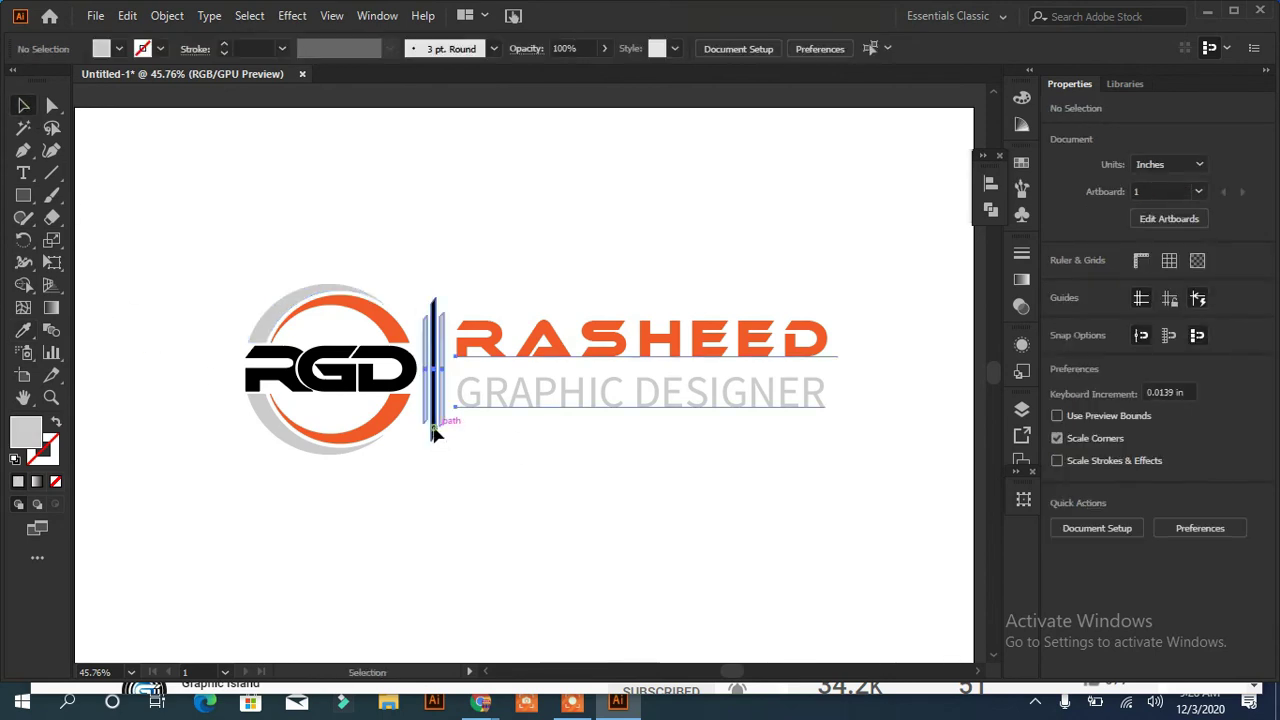
left_click(430, 420)
key("a")
left_click(440, 315)
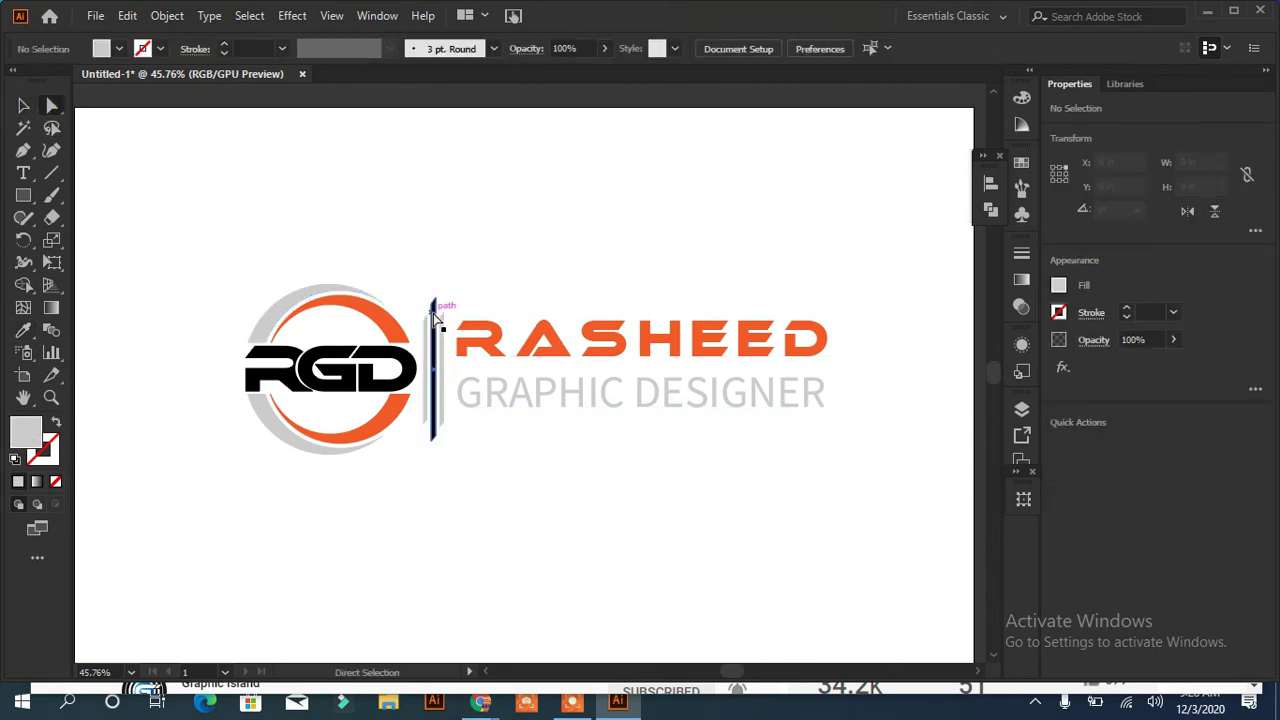
left_click(435, 316)
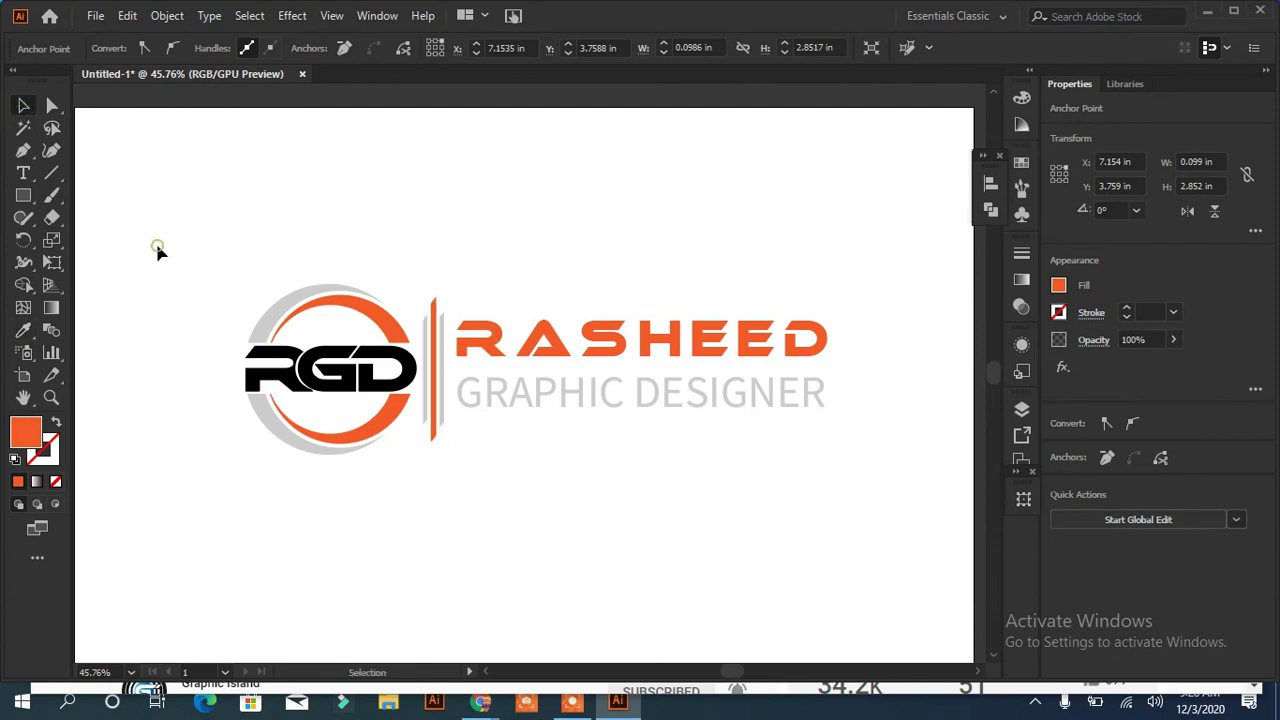
left_click(157, 250)
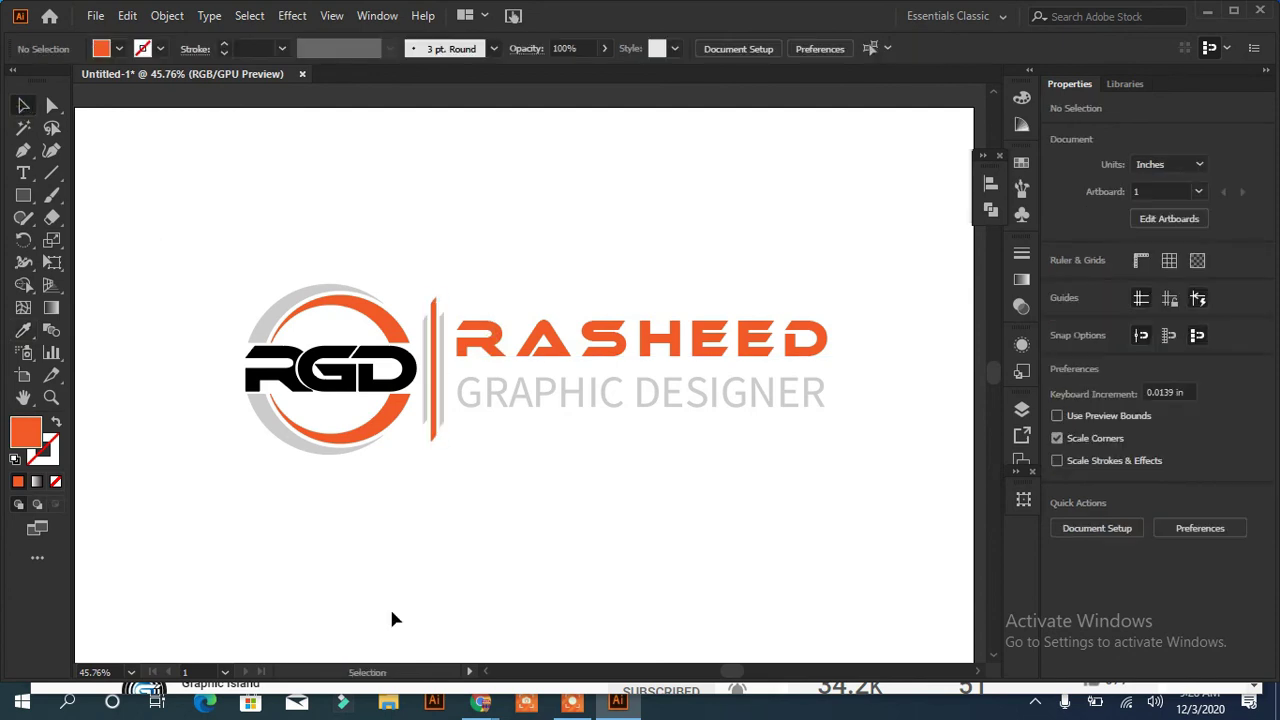
Step: Give the R letter the inner ring's orange
left_click(300, 370)
left_click(52, 105)
left_click(262, 368)
key("i")
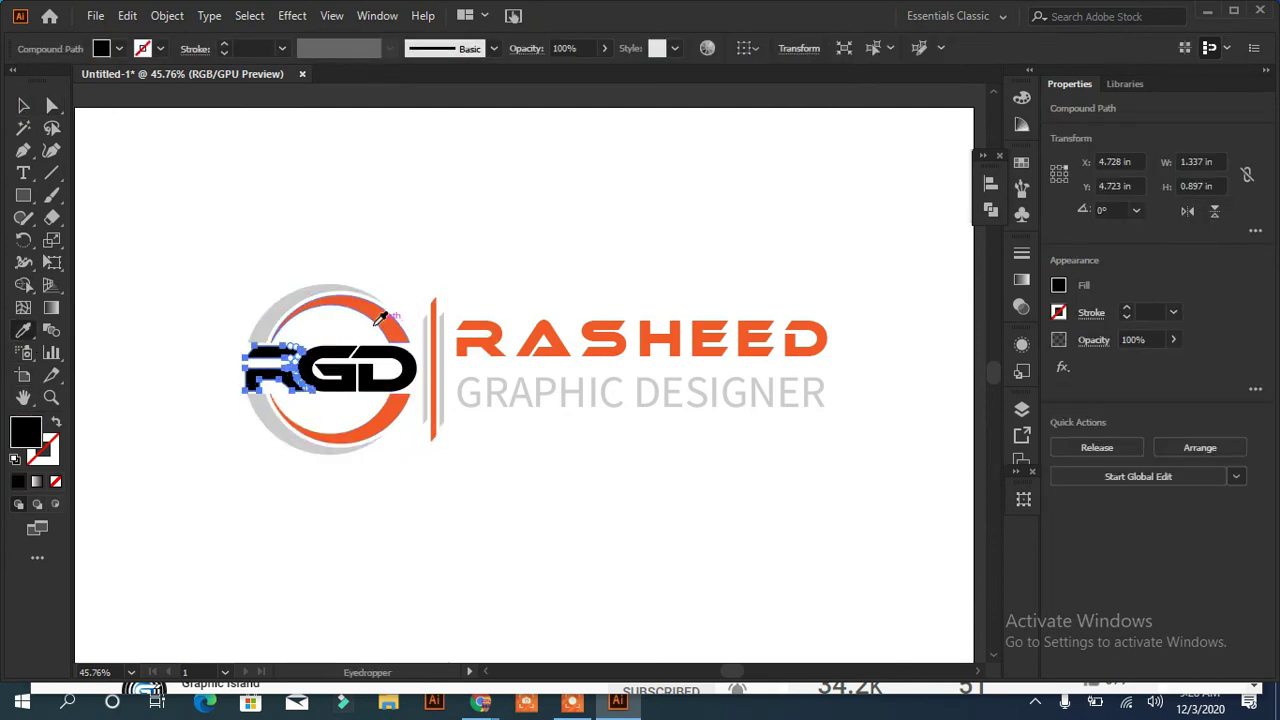
left_click(387, 318)
key("v")
left_click(384, 448)
Step: Make the GD letter shape orange by sampling the ring
left_click(410, 372)
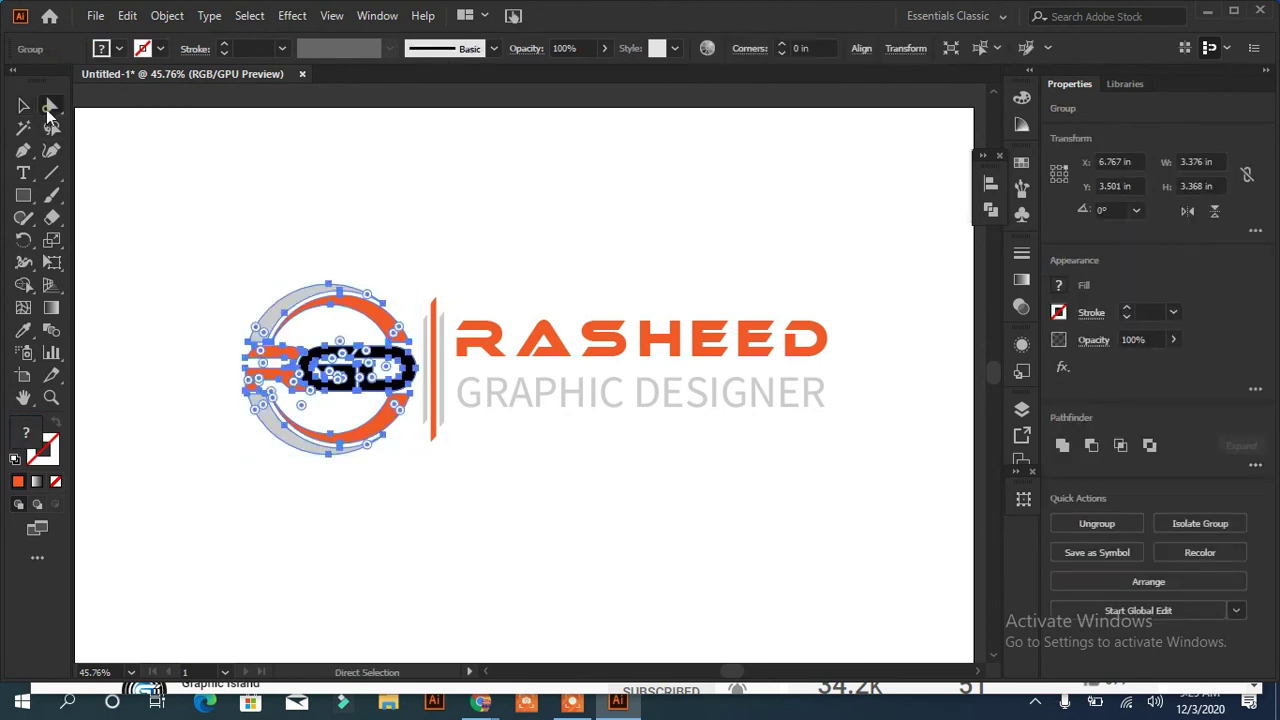
left_click(400, 372)
key("i")
left_click(379, 320)
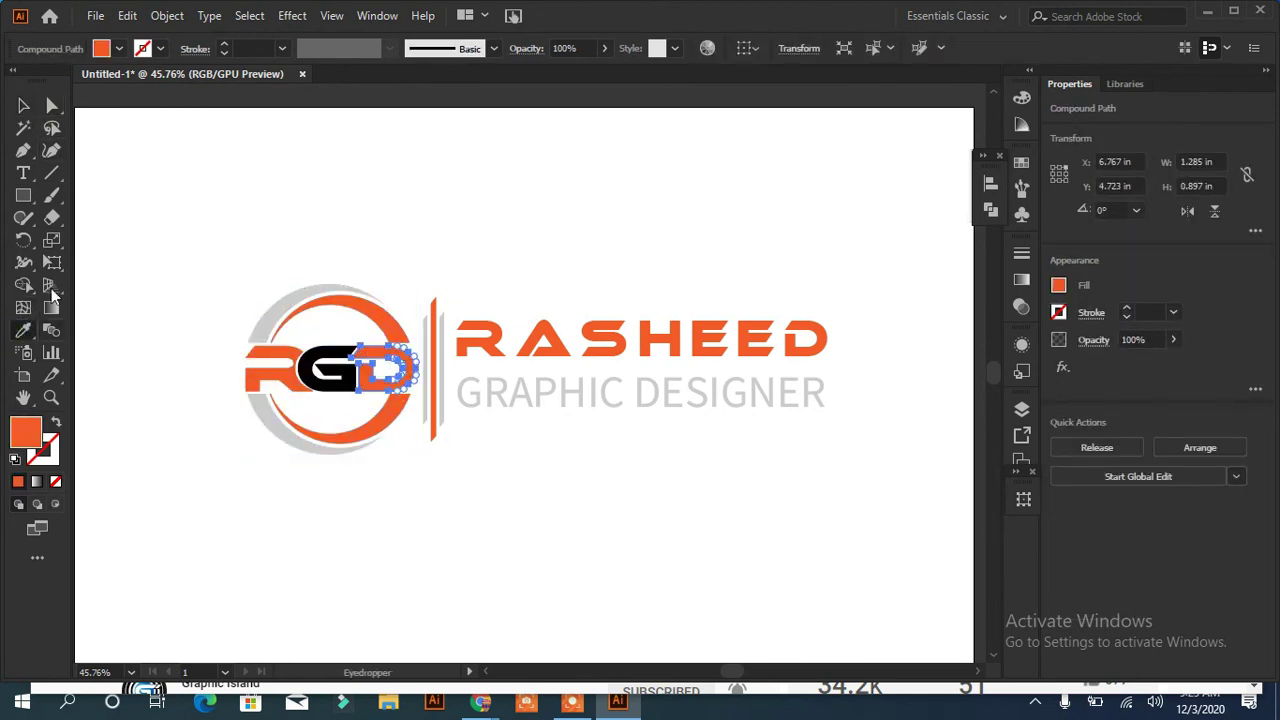
left_click(162, 344)
Step: Recolour the G letter path light grey
key("a")
left_click_drag(440, 470, 117, 306)
left_click(330, 372)
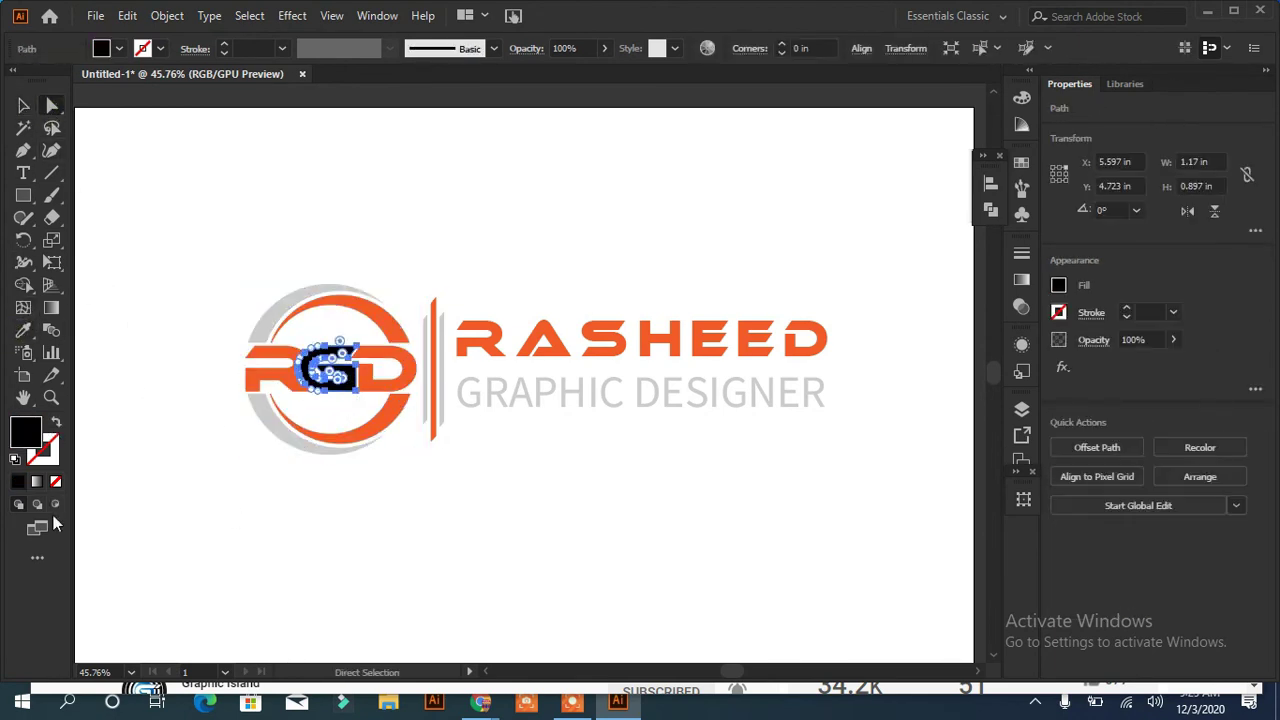
left_click(25, 333)
left_click(330, 292)
left_click(23, 105)
left_click(255, 655)
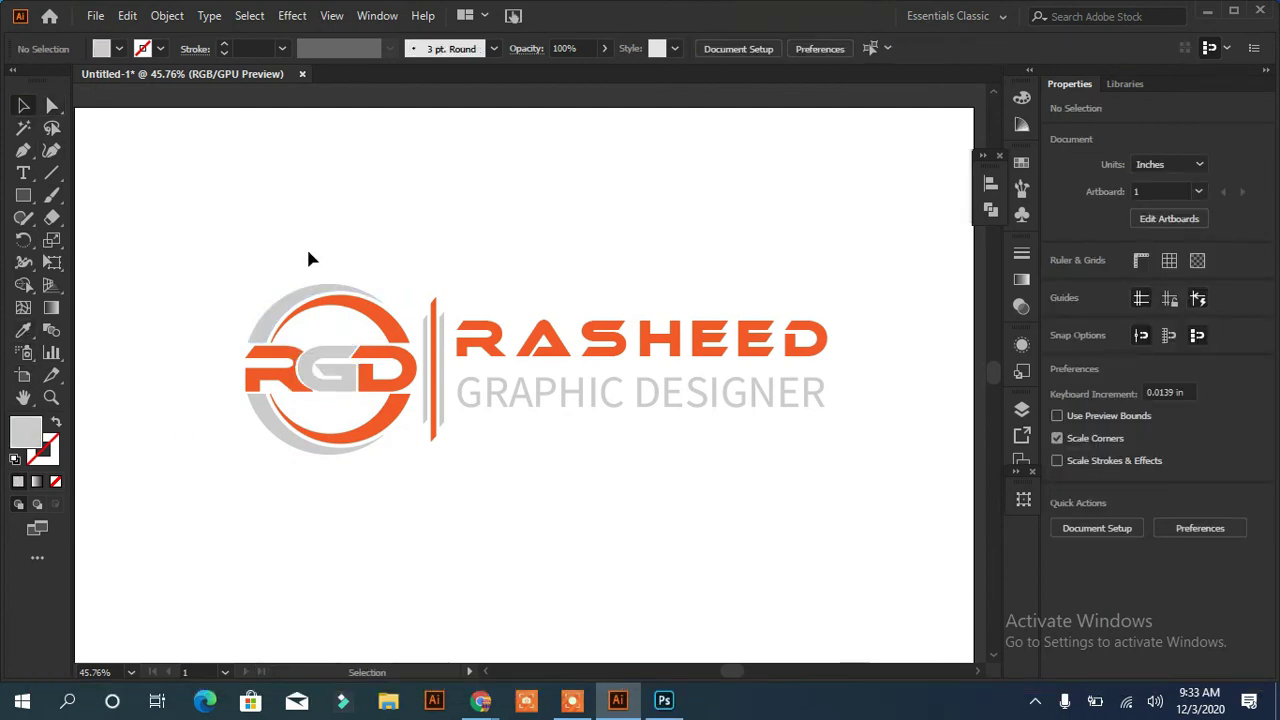
Step: Export the artboard as a 300 ppi transparent PNG into the Logo design folder
left_click(95, 15)
left_click(447, 368)
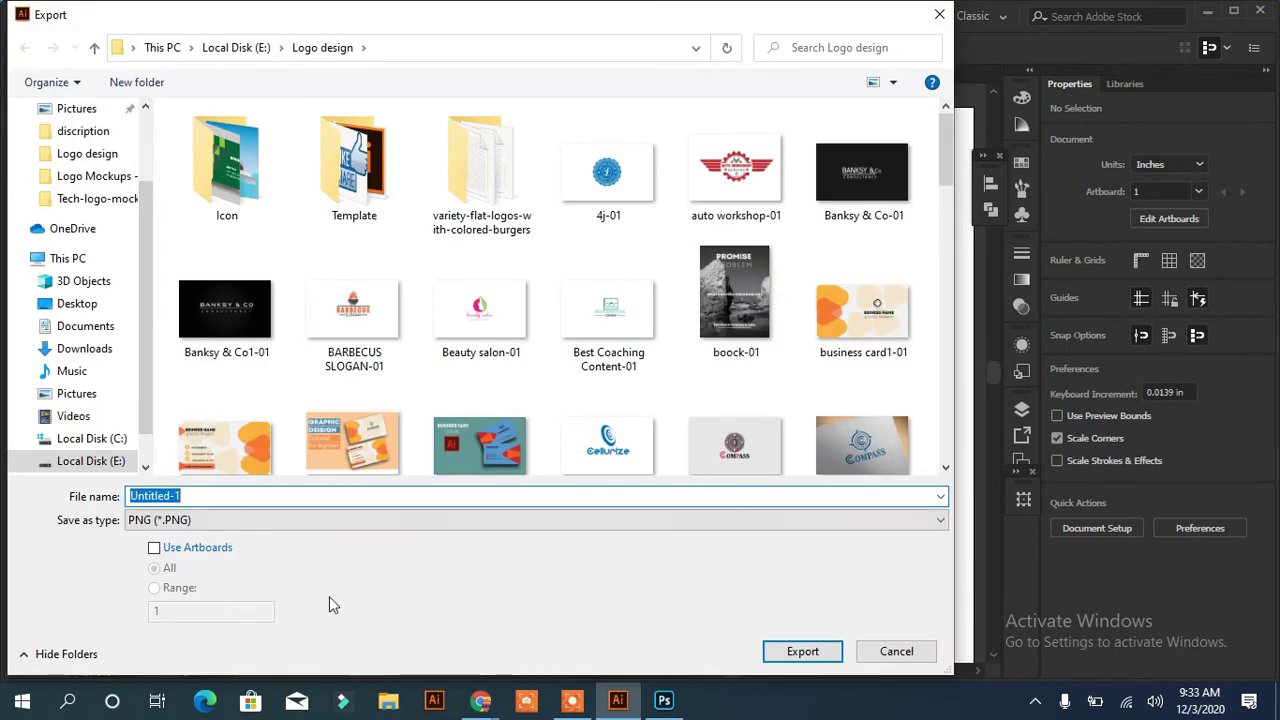
left_click(168, 547)
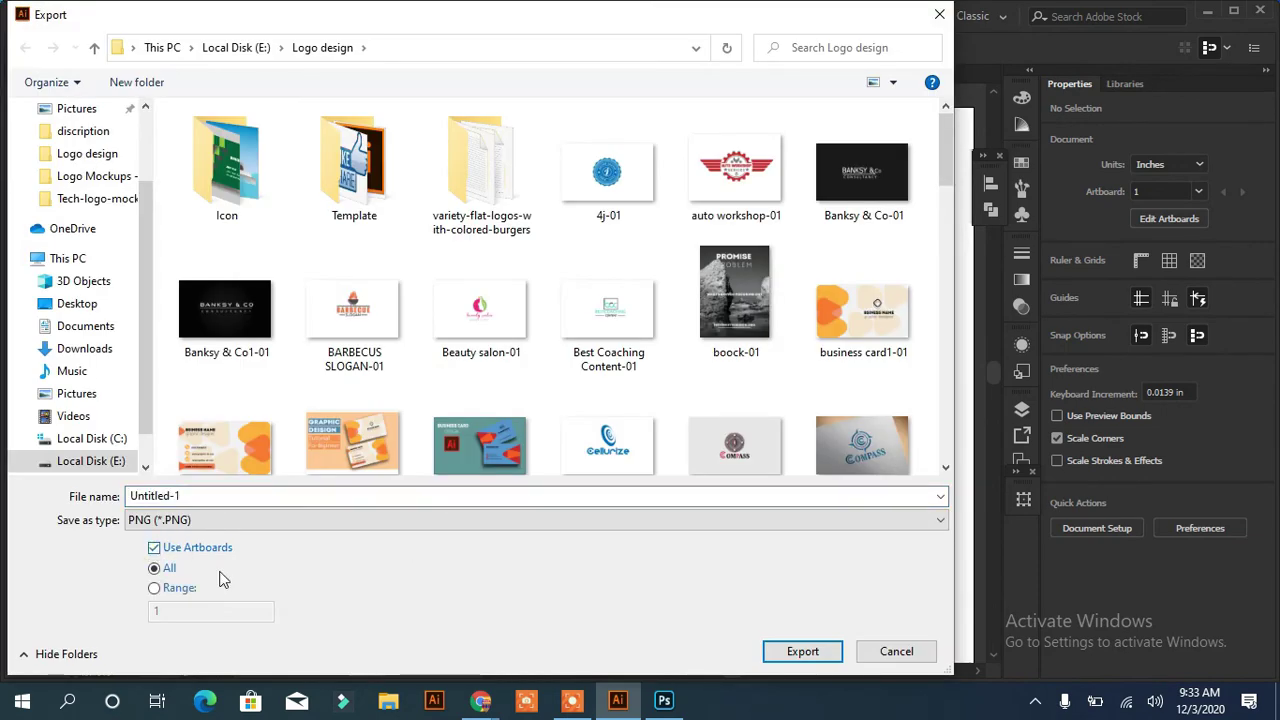
left_click(803, 651)
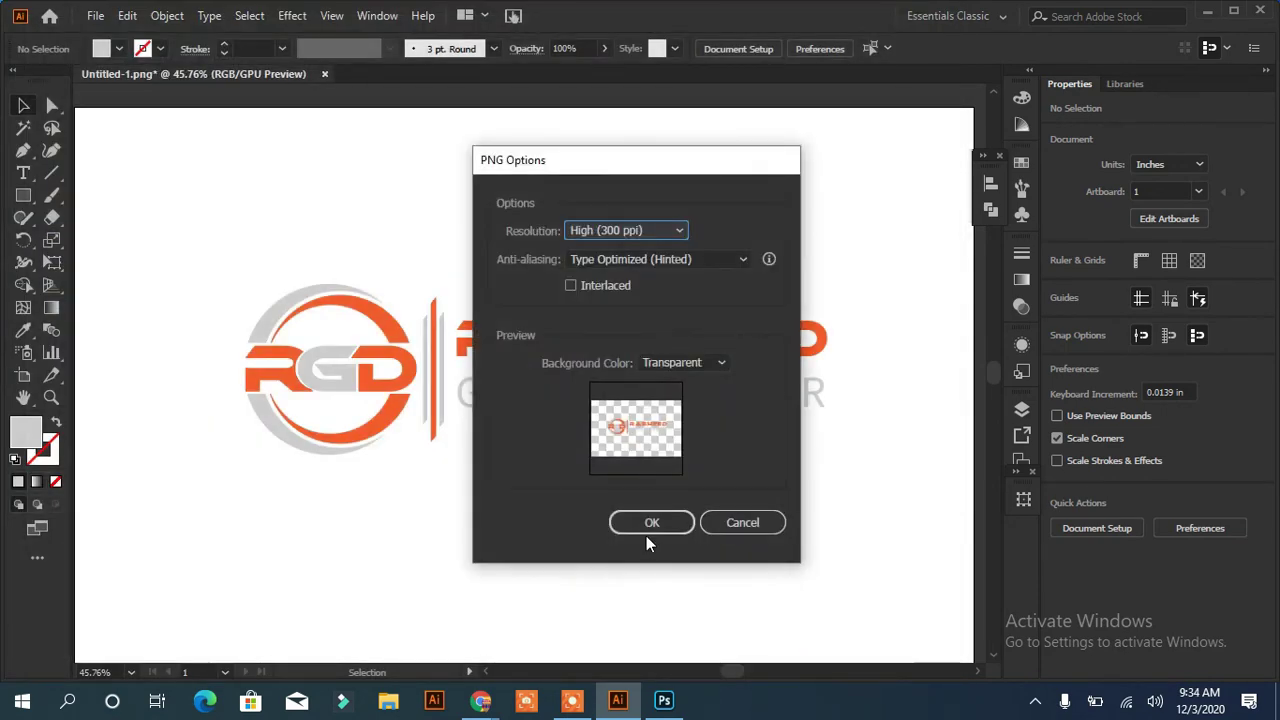
left_click(648, 526)
Step: In Photoshop, open the exported Untitled-1-01 logo PNG
left_click(668, 708)
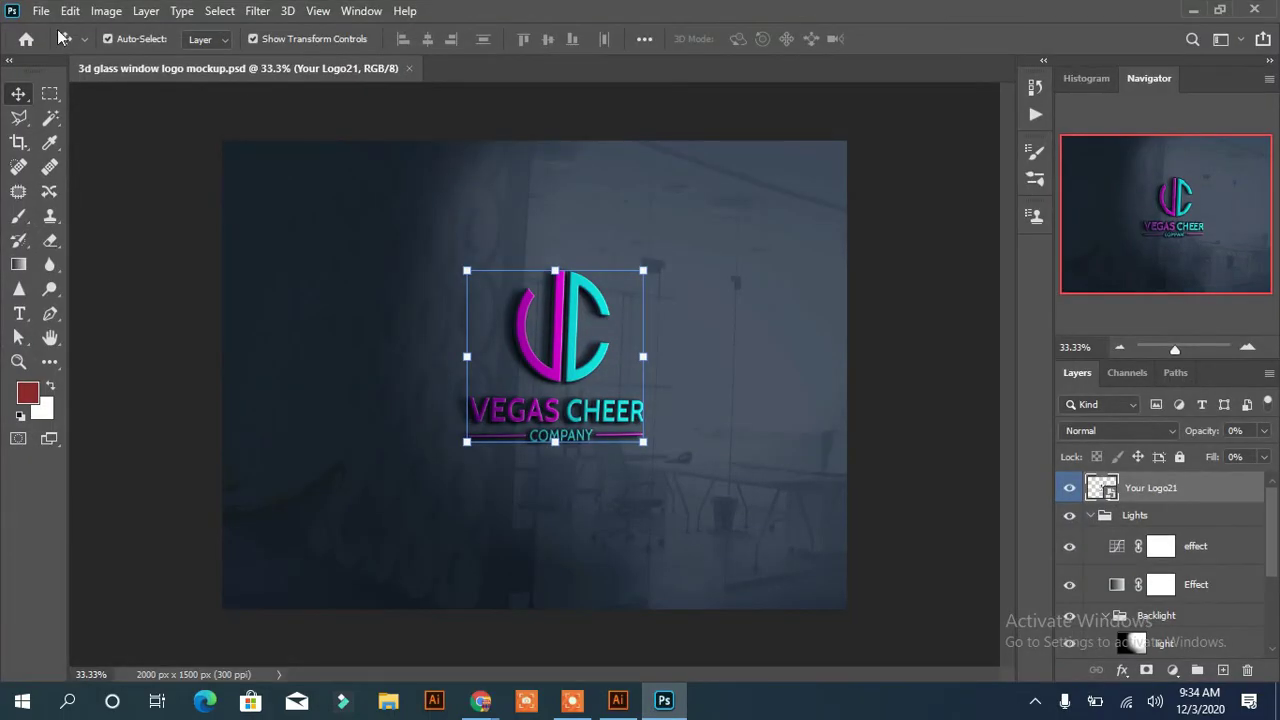
left_click(41, 10)
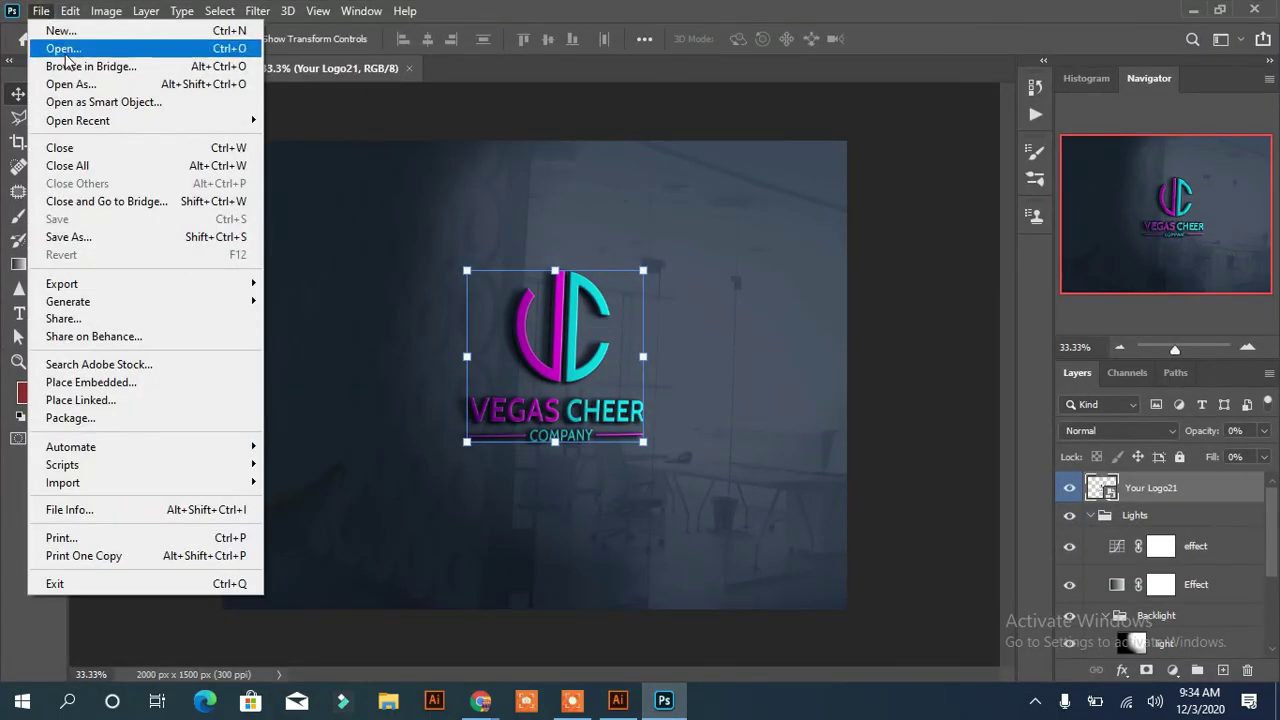
left_click(55, 49)
left_click_drag(726, 225, 728, 271)
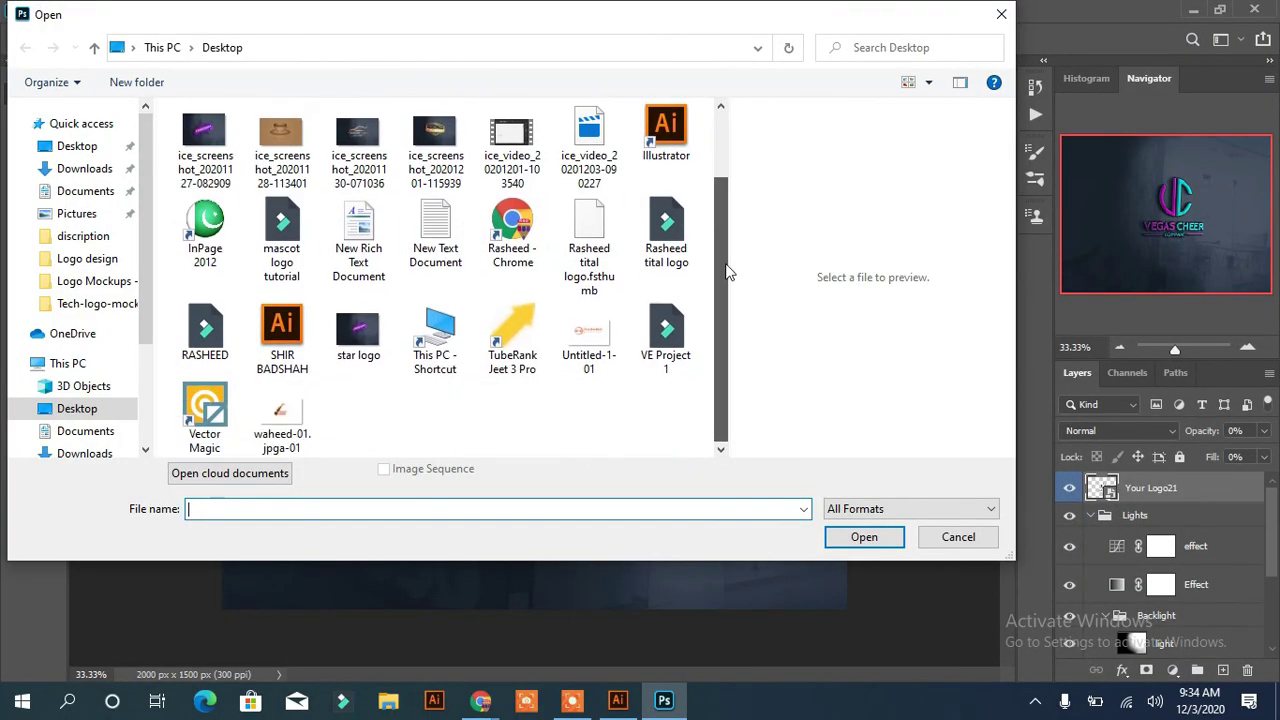
left_click(586, 245)
left_click(864, 537)
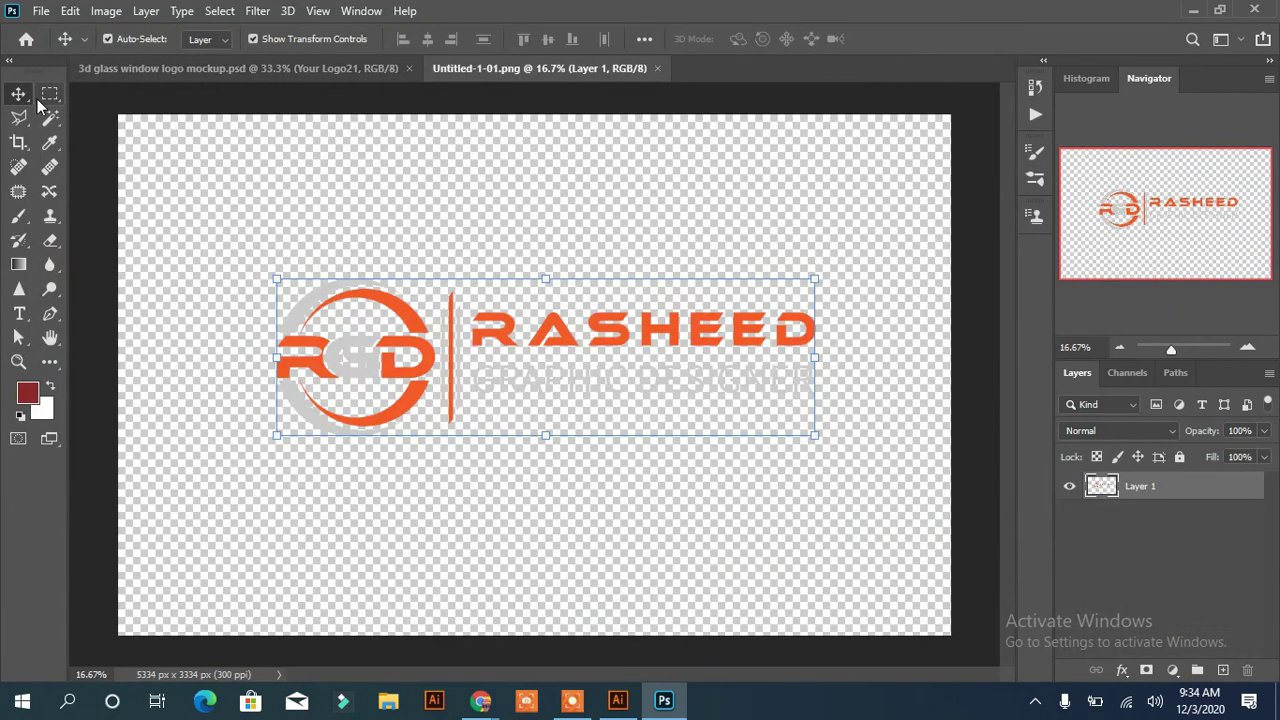
Step: Place the RGD logo into the mockup's smart object and scale it to about 73%
left_click(337, 68)
double_click(1103, 488)
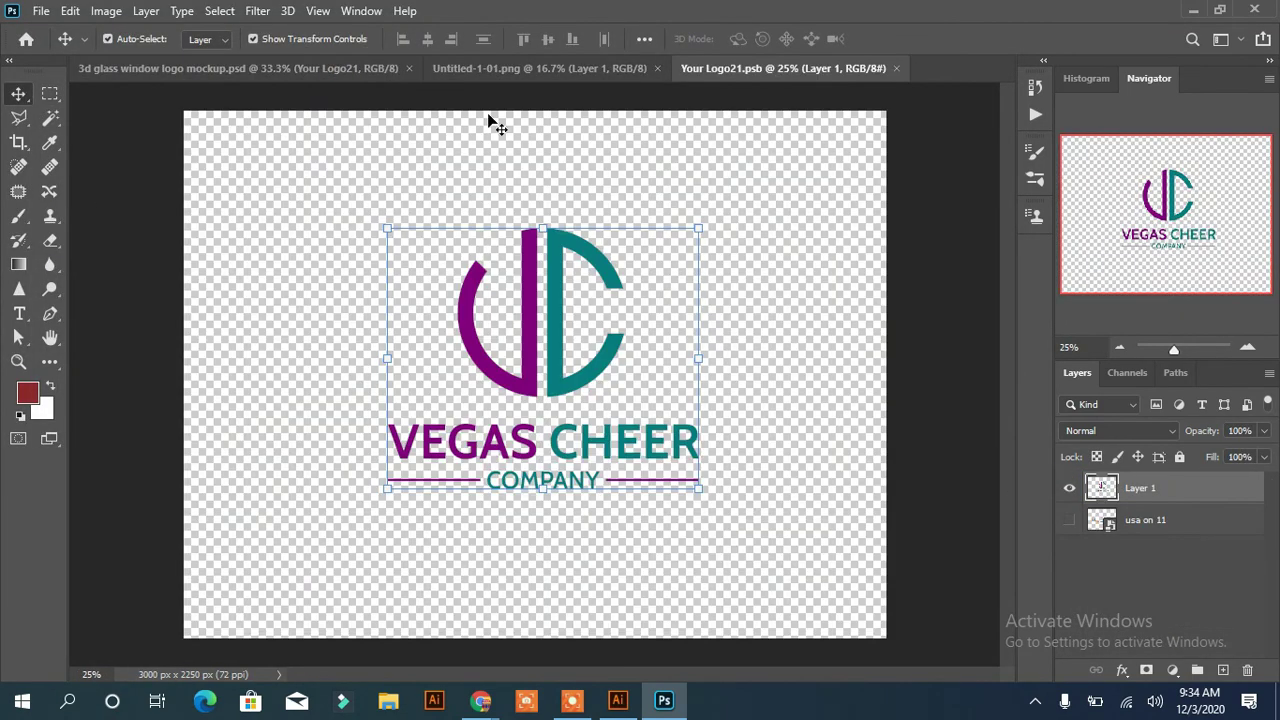
left_click(494, 74)
mouse_move(358, 323)
left_mouse_down()
mouse_move(503, 218)
mouse_move(230, 210)
mouse_move(487, 278)
left_mouse_up()
key("ctrl+t")
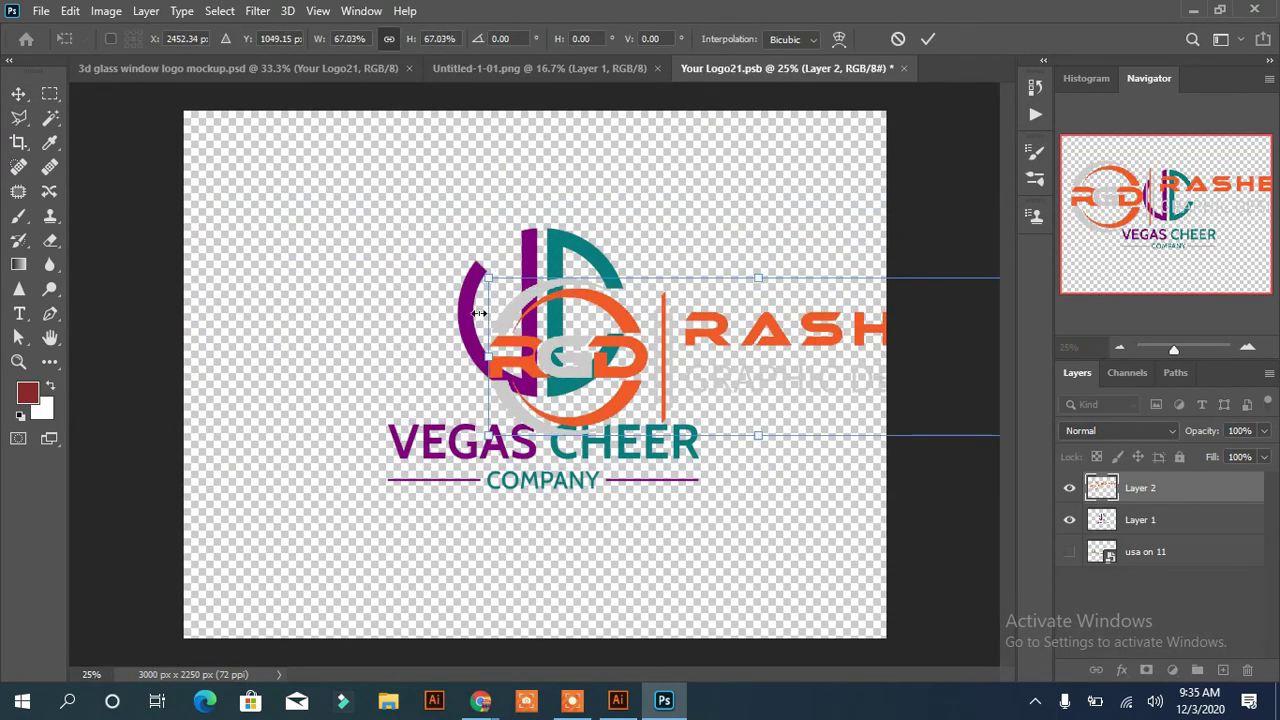
left_click_drag(649, 371, 397, 420)
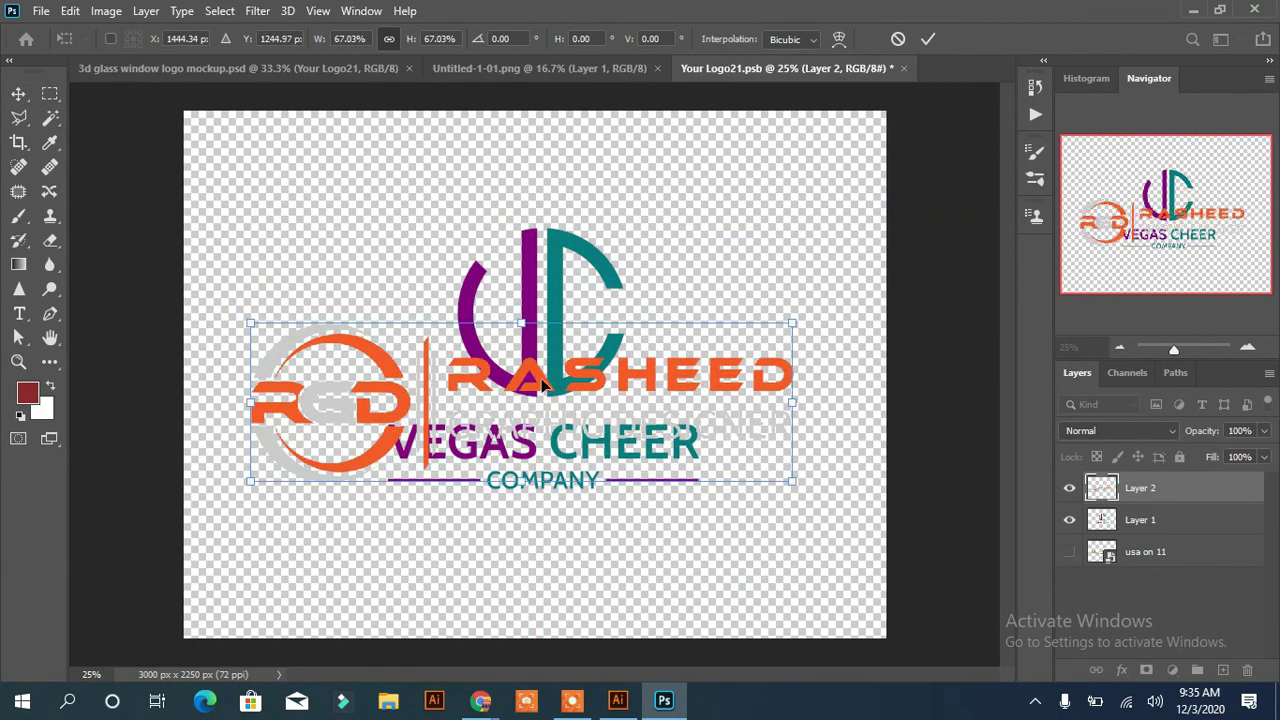
left_click_drag(397, 420, 419, 414)
left_click_drag(272, 314, 248, 302)
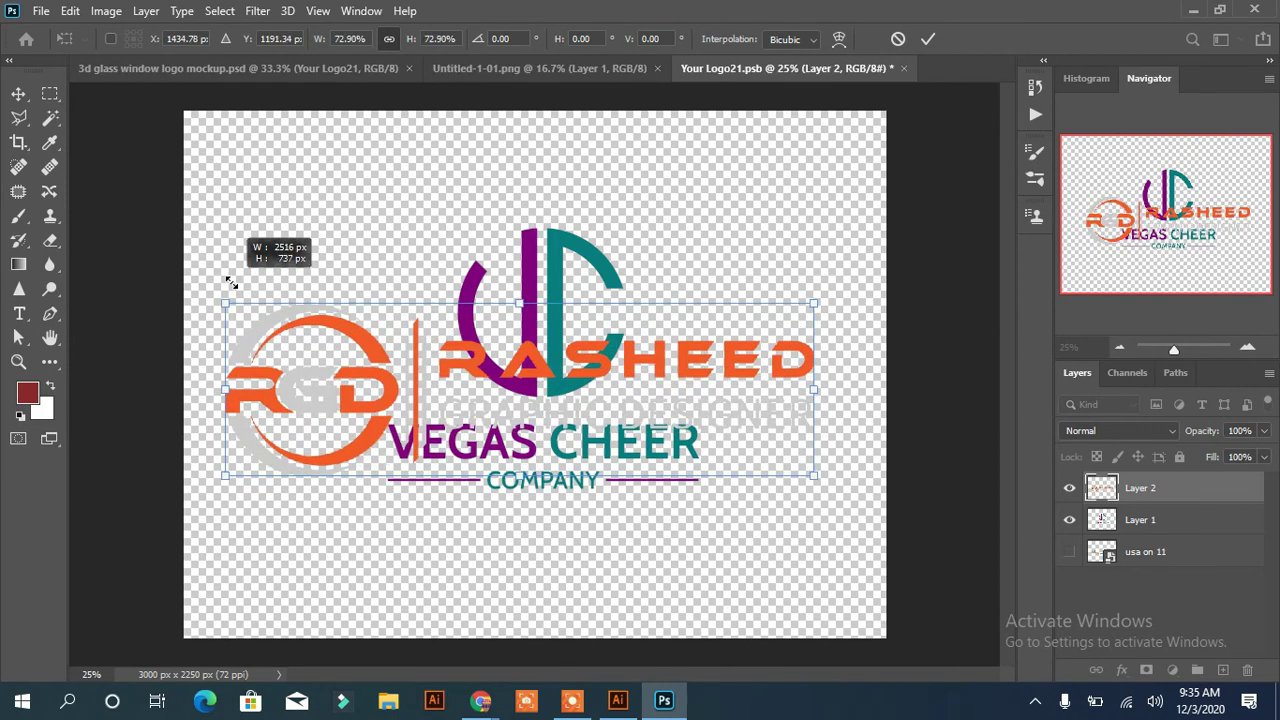
Step: Hide the old VEGAS CHEER layer, save the smart object, and view the finished mockup
left_click(1069, 519)
key("ctrl+s")
left_click(363, 70)
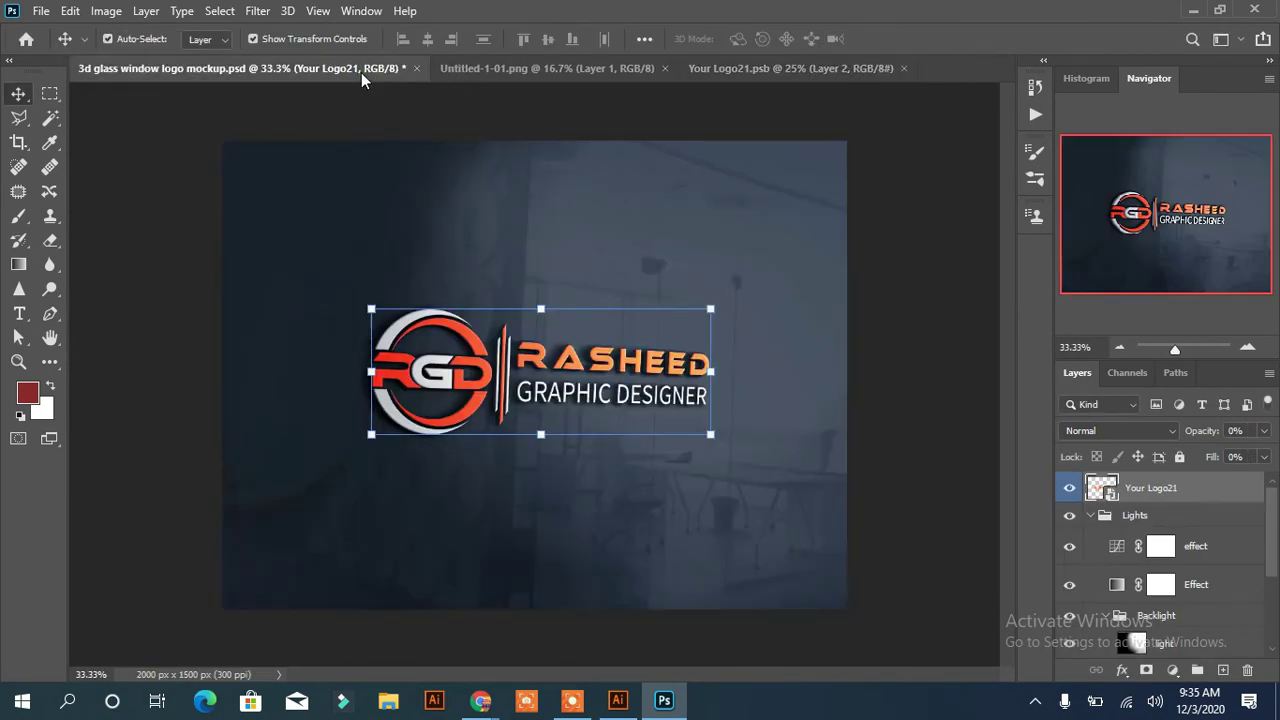
left_click(44, 95)
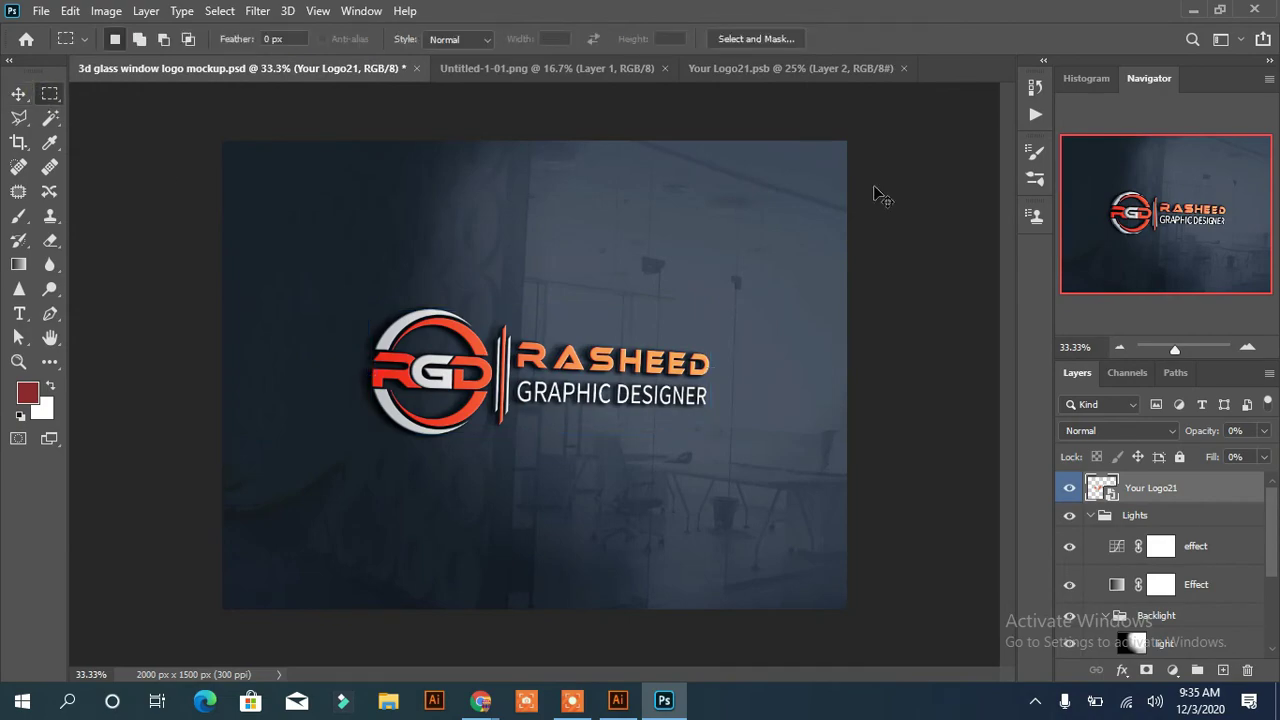
key("ctrl+plus")
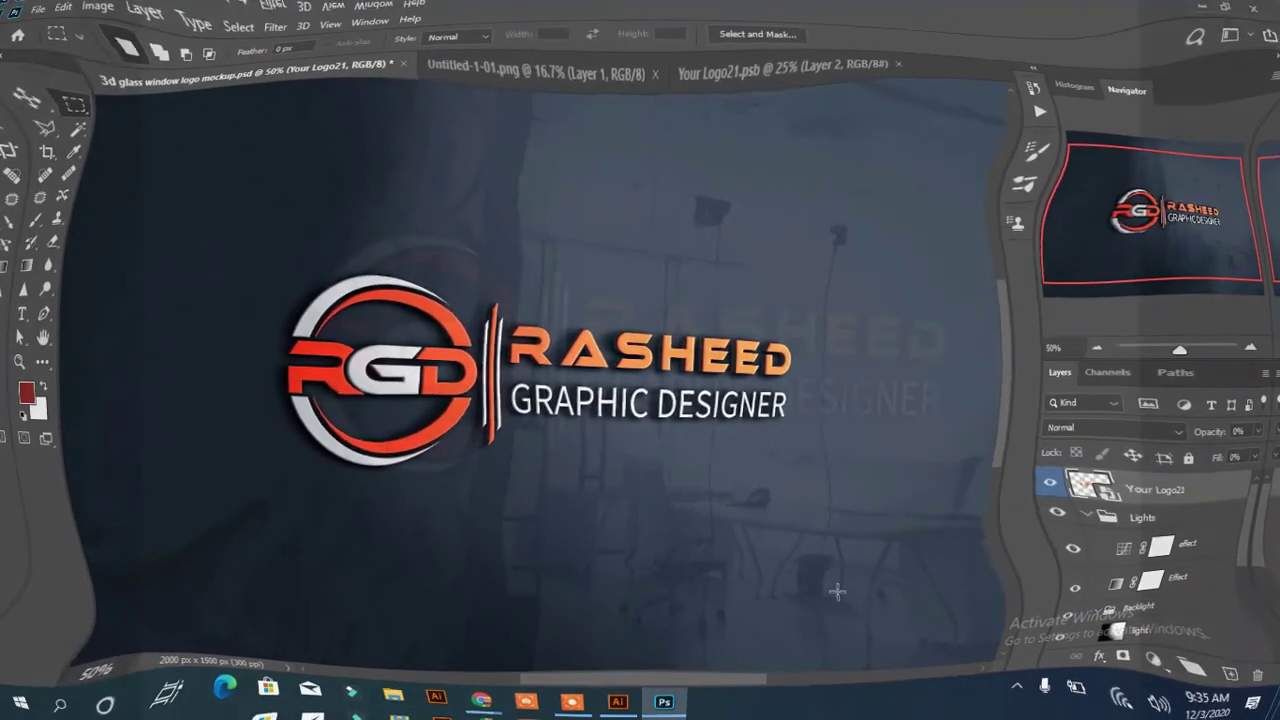